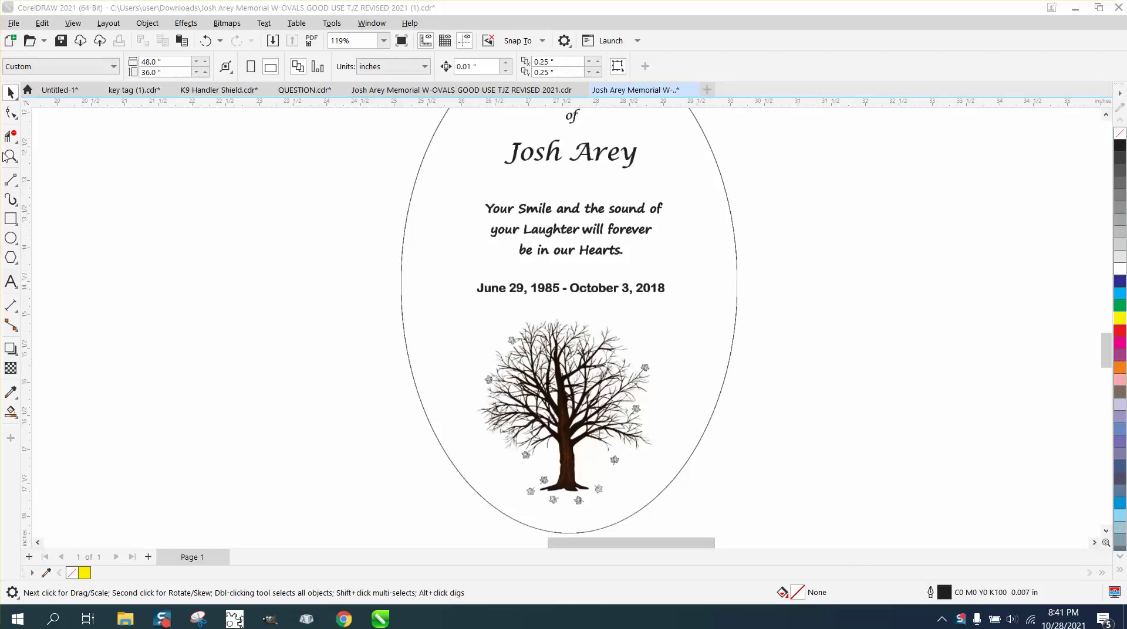
Zoom out around the memorial oval and drag the bitmap slightly down and left.
left_click(10, 155)
right_click(478, 254)
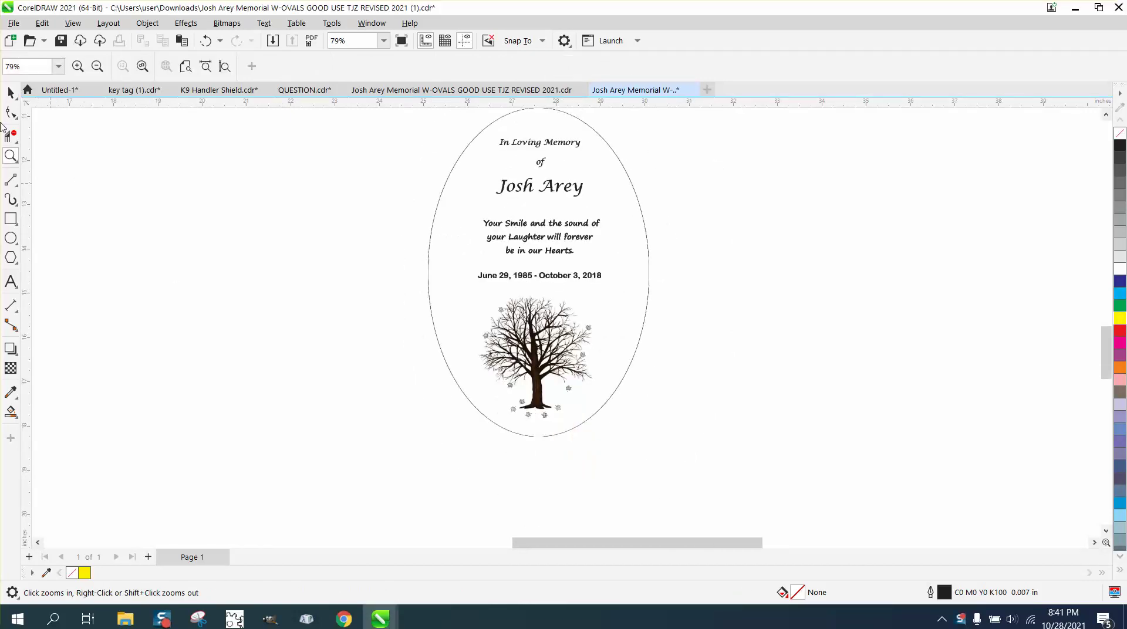
left_click(9, 92)
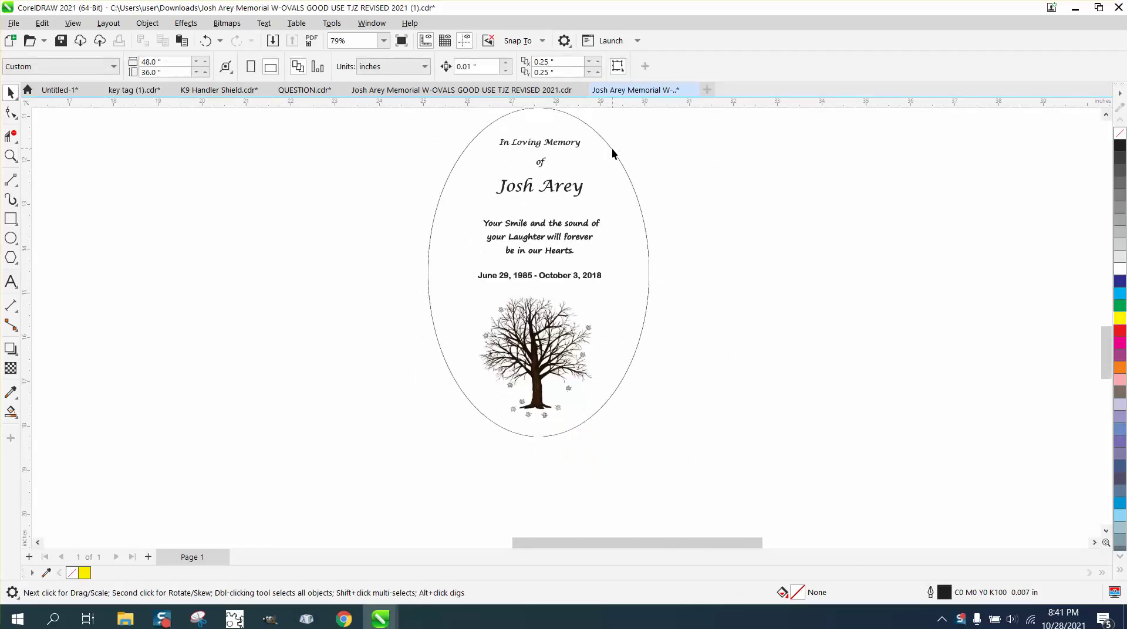
left_click_drag(612, 154, 575, 205)
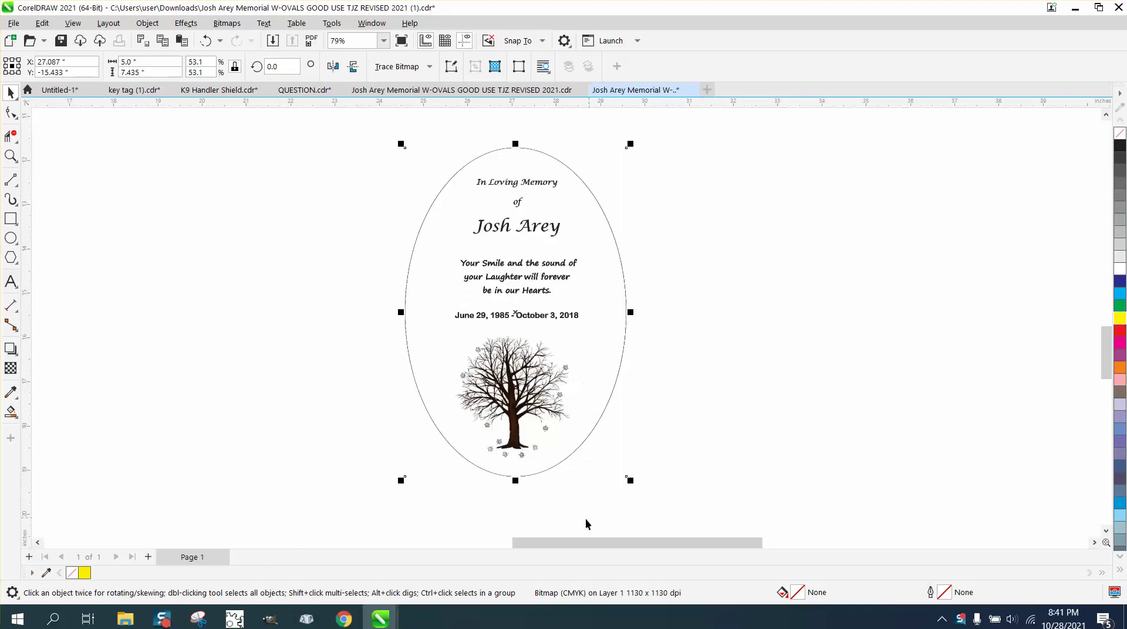
Show the Objects docker listing Layer 1 and its Bitmap.
left_click(376, 26)
mouse_move(467, 207)
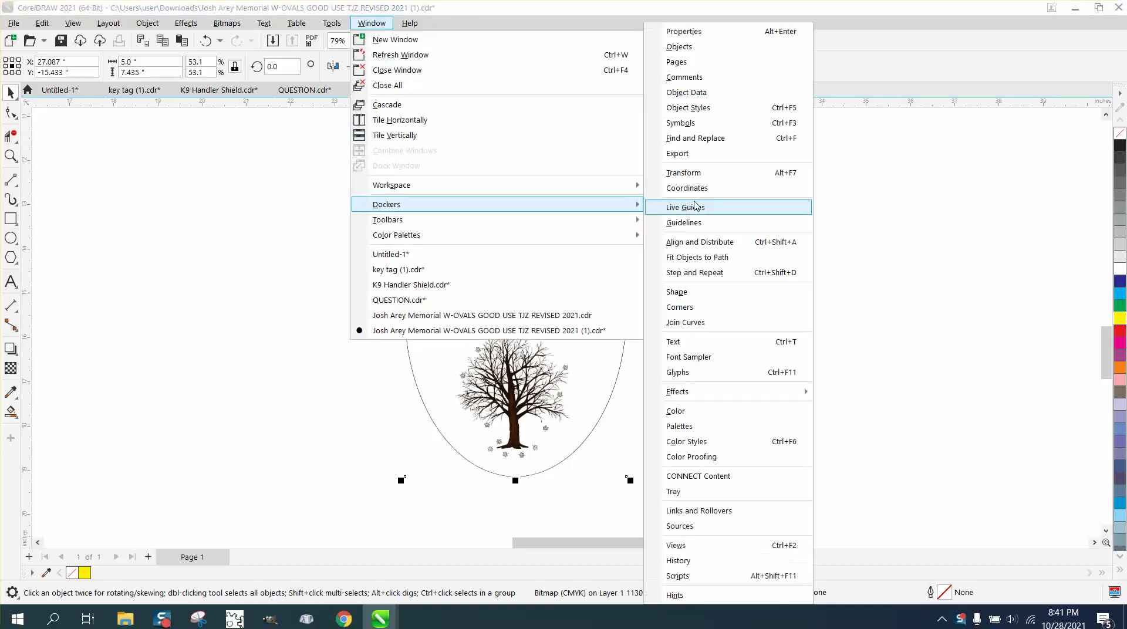
left_click(681, 47)
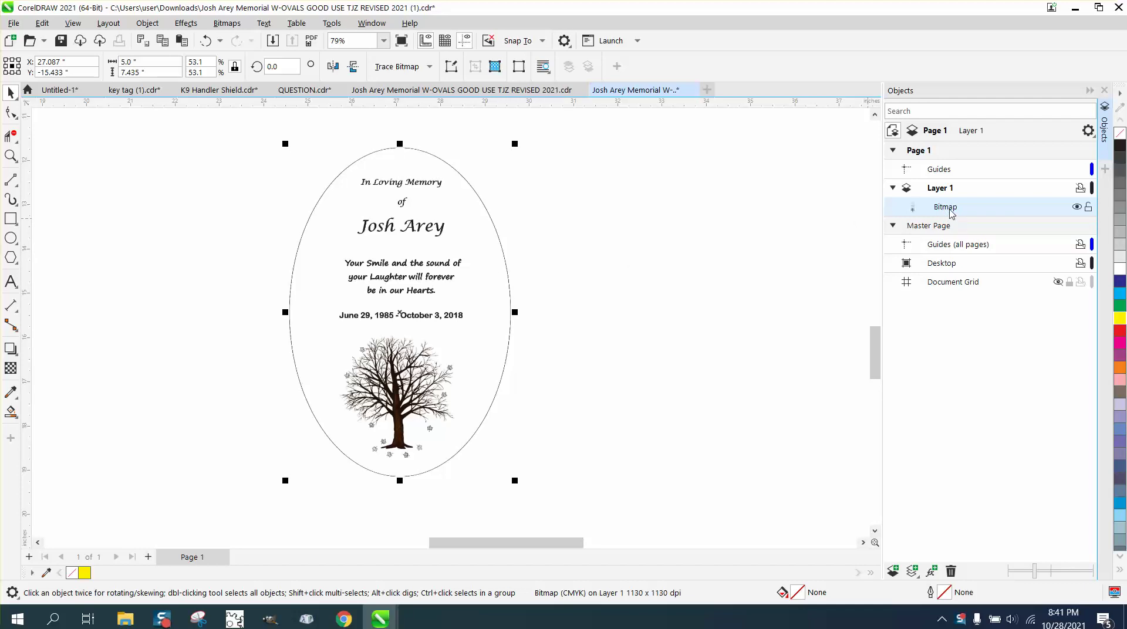
Delete and restore the memorial bitmap, then enable Print and Export for Layer 1.
key("Delete")
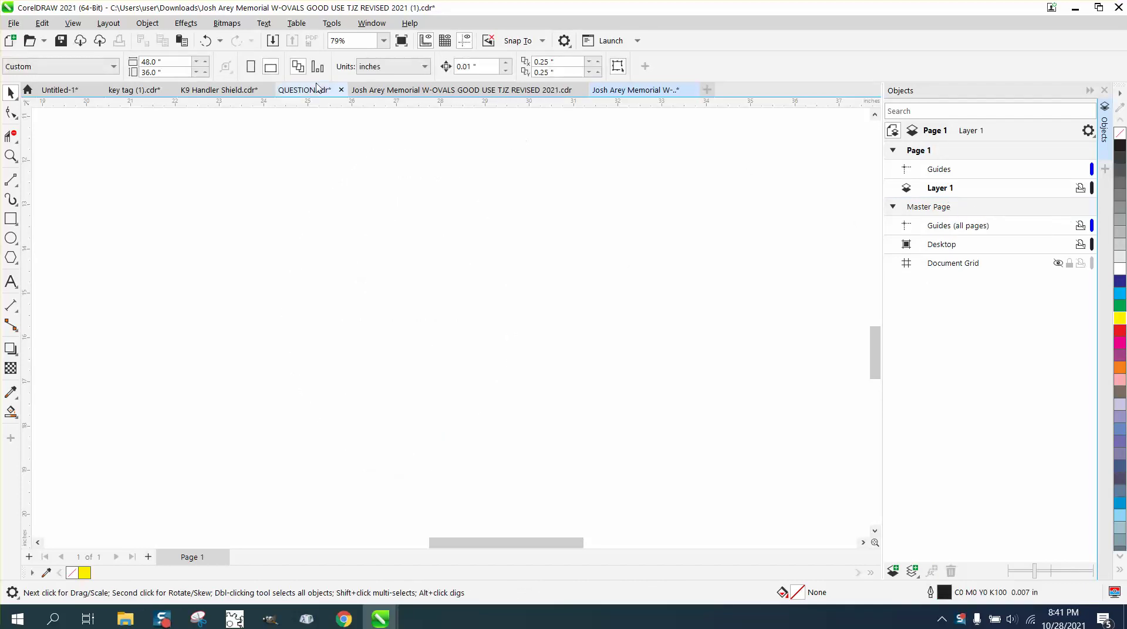
key("ctrl+z")
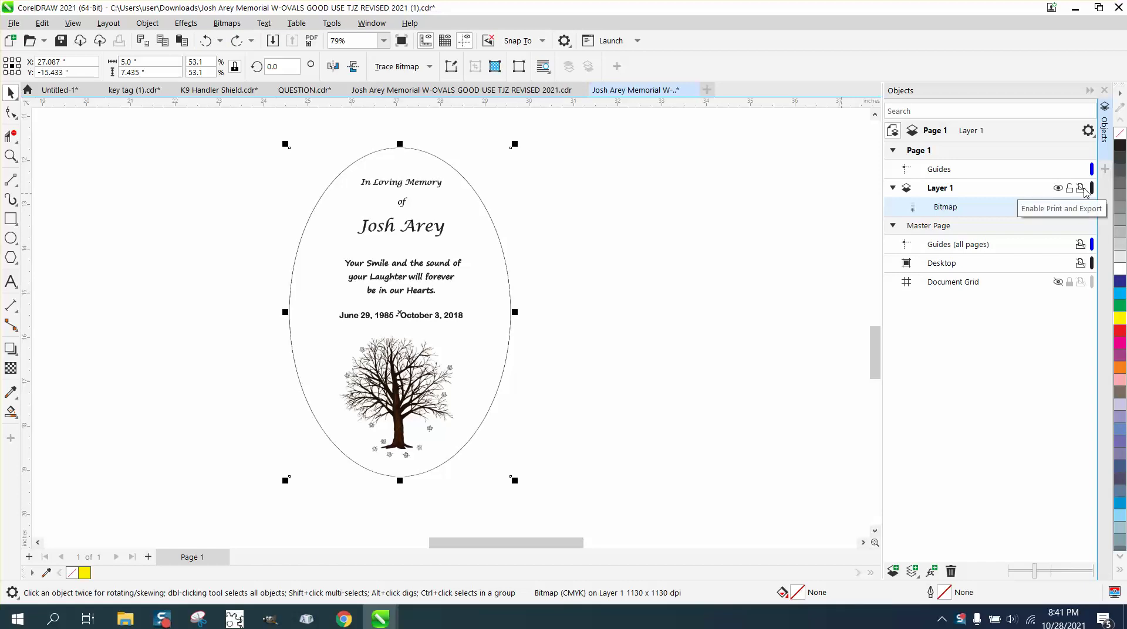
left_click(1081, 189)
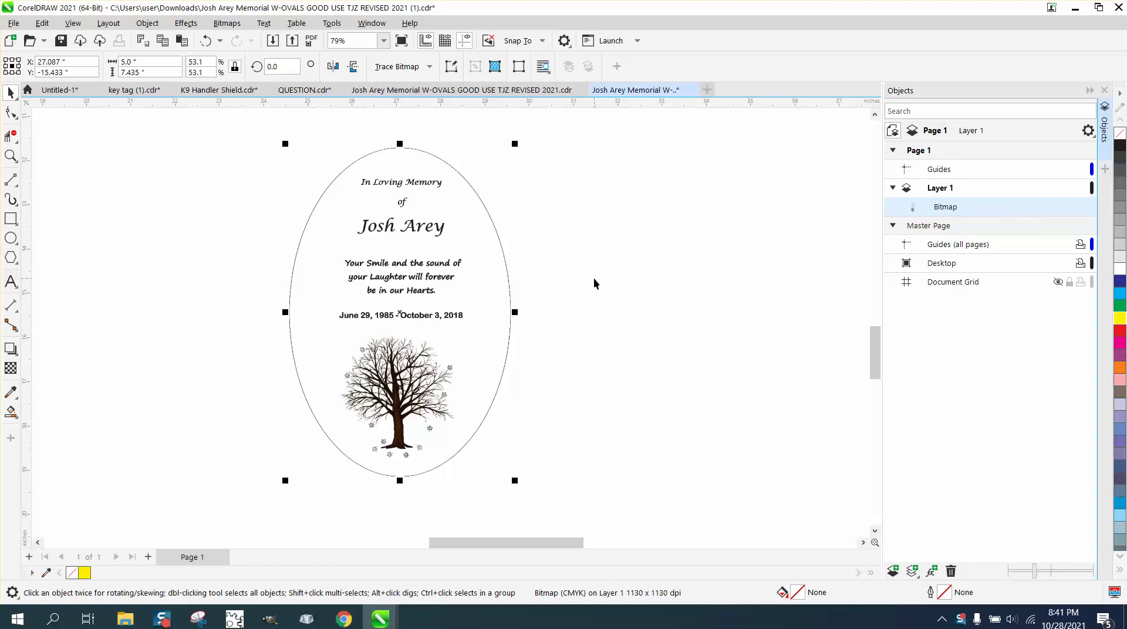
mouse_move(1083, 212)
left_click(1080, 190)
left_click(10, 156)
left_click_drag(371, 320, 493, 374)
left_click_drag(362, 277, 567, 389)
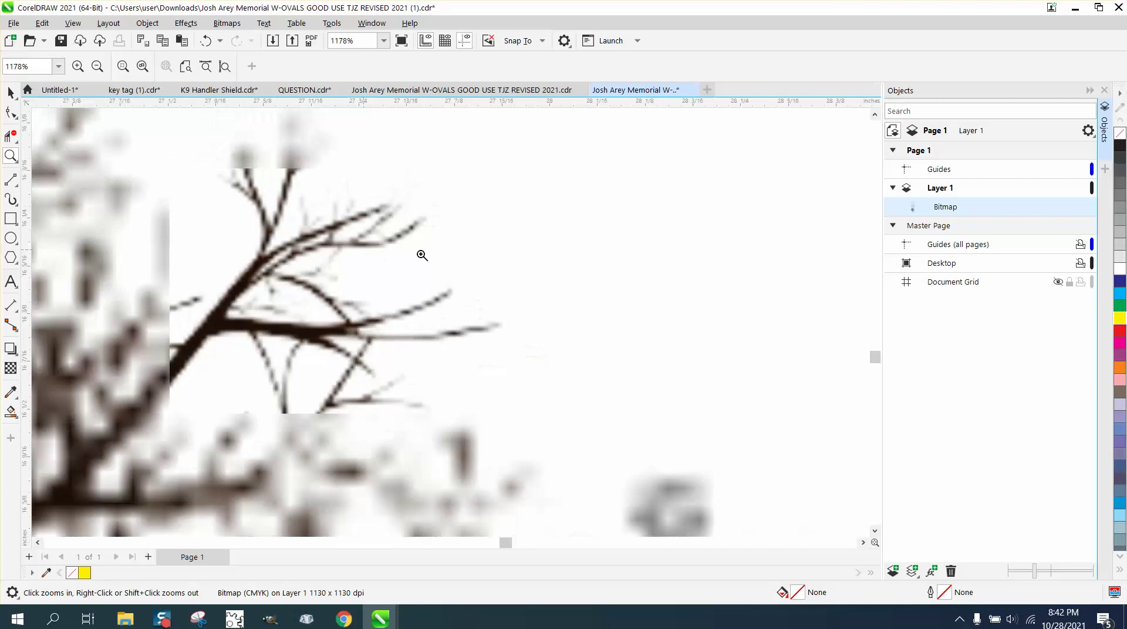
scroll(448, 254, "down", 4)
left_click_drag(527, 335, 593, 386)
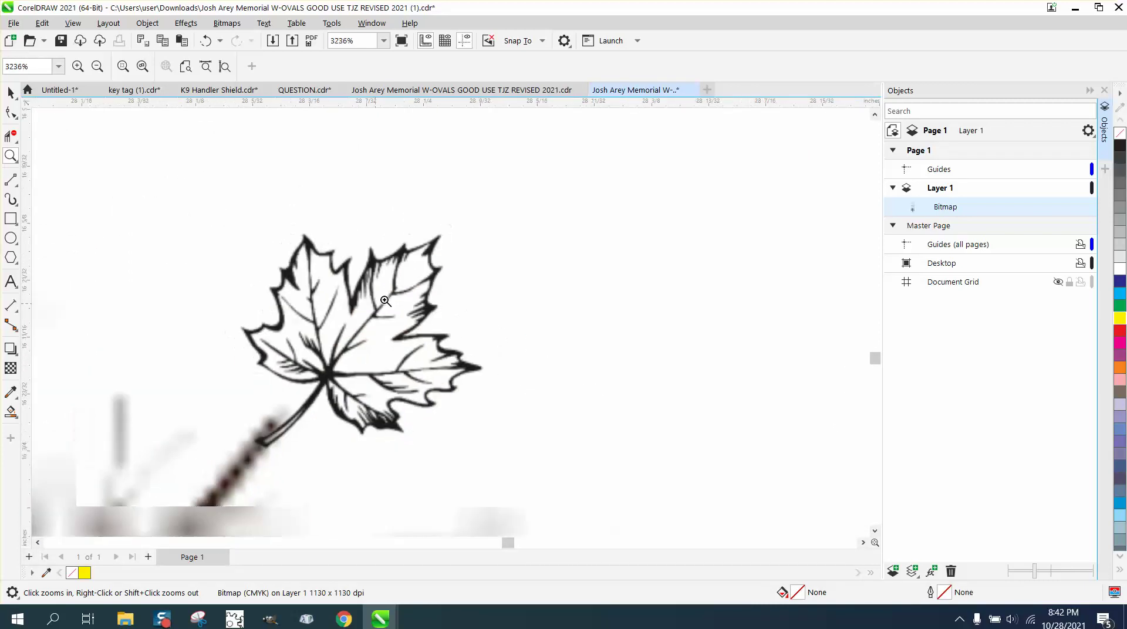
left_click(488, 330)
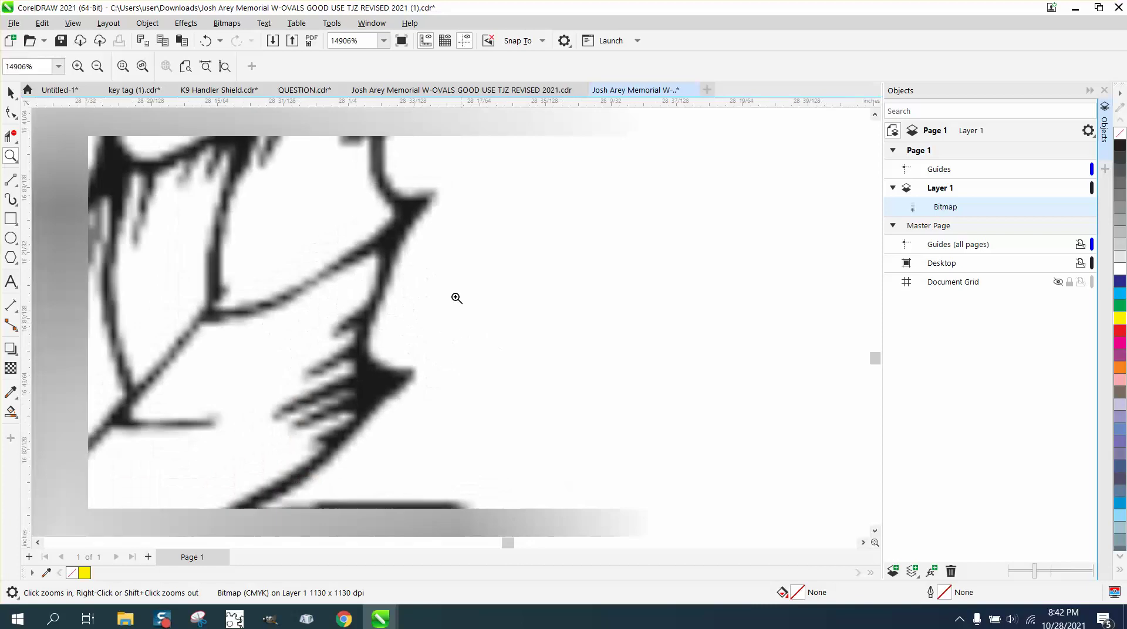
right_click(462, 290)
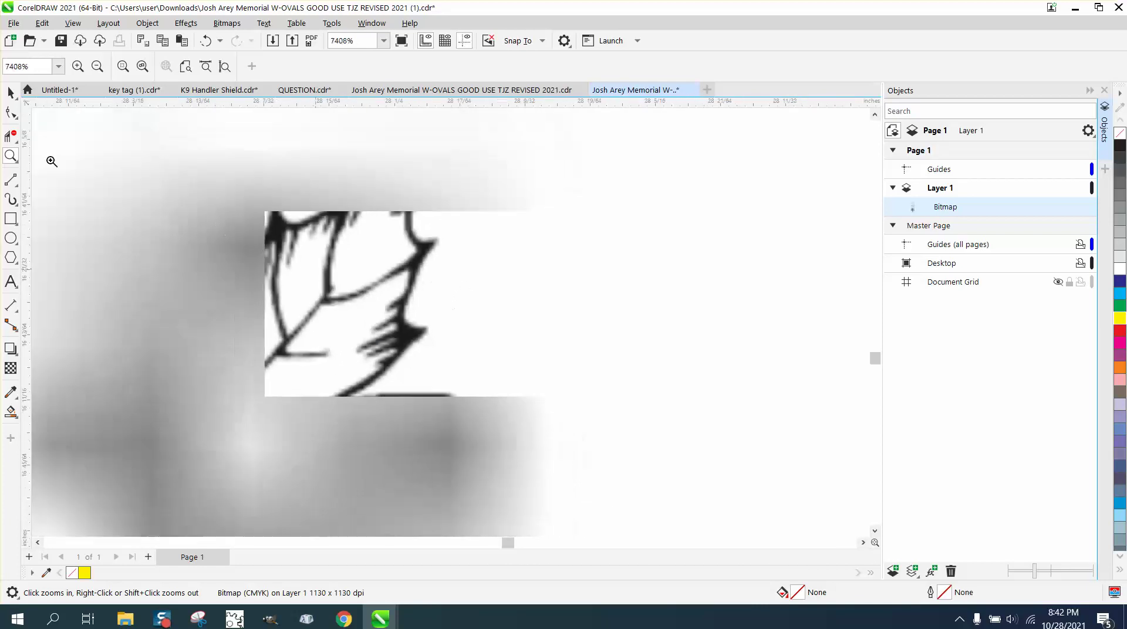
right_click(32, 147)
left_click(11, 93)
scroll(581, 268, "down", 2)
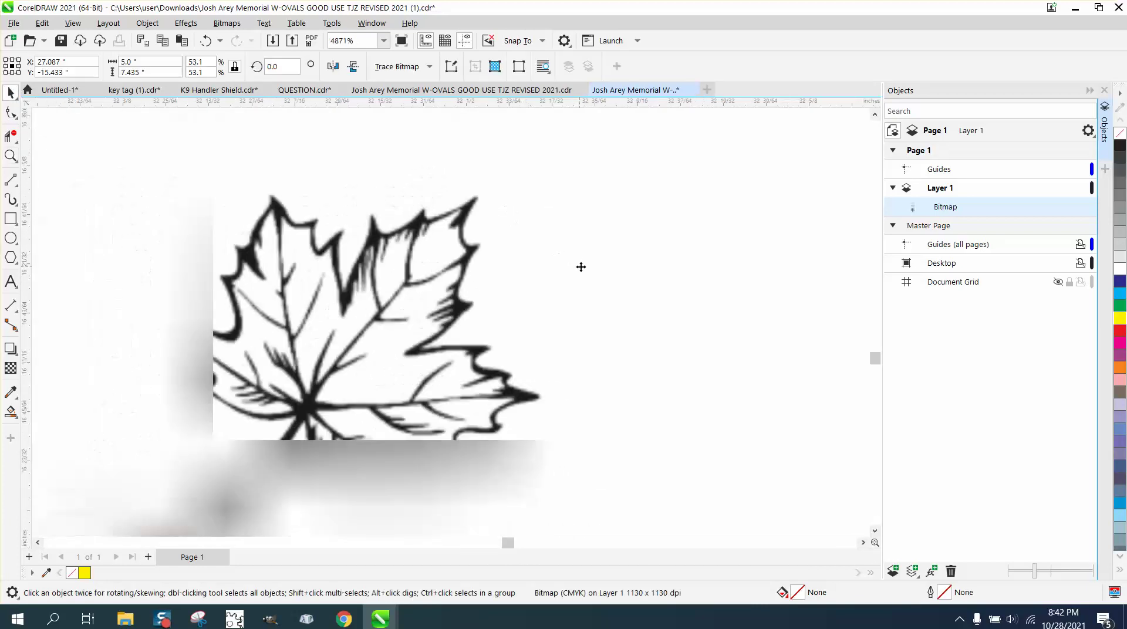
scroll(581, 267, "down", 3)
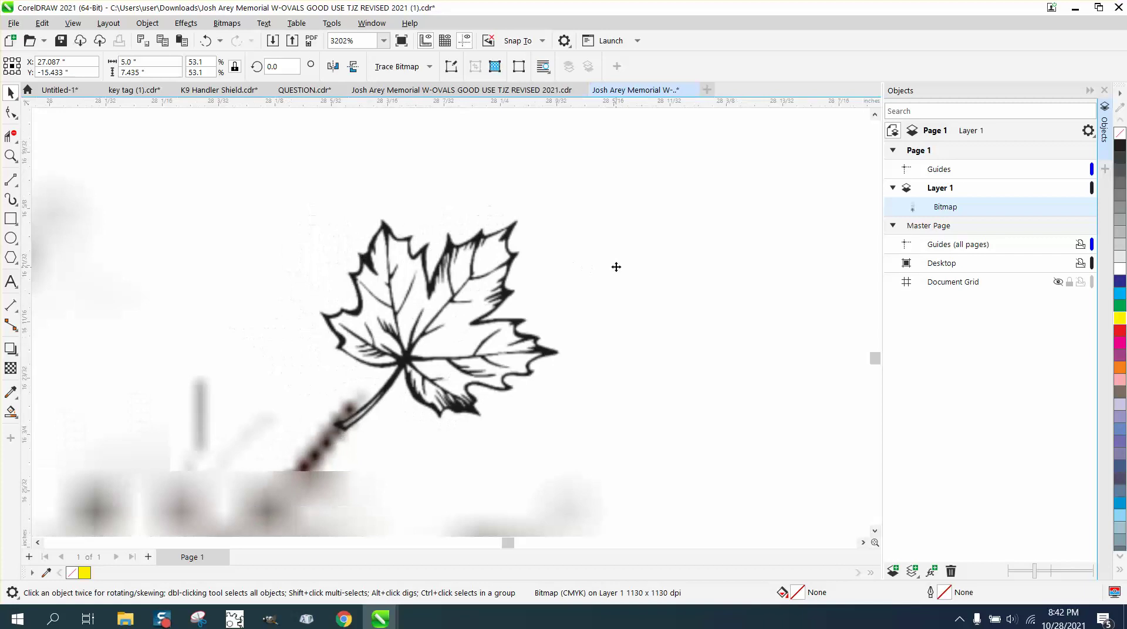
scroll(531, 305, "down", 3)
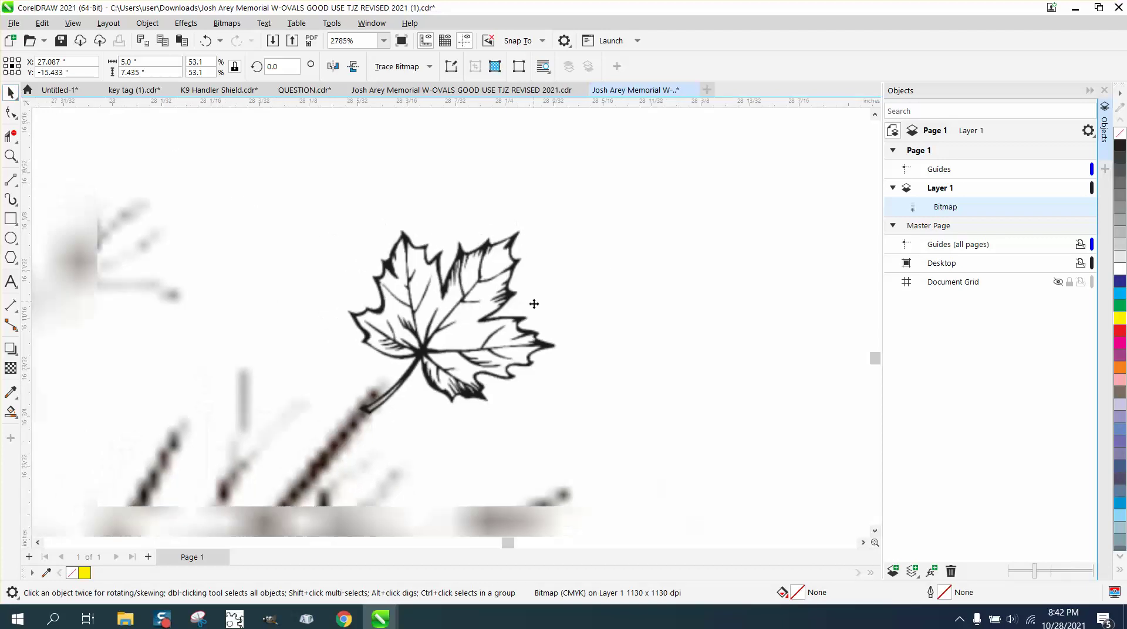
scroll(614, 301, "down", 2)
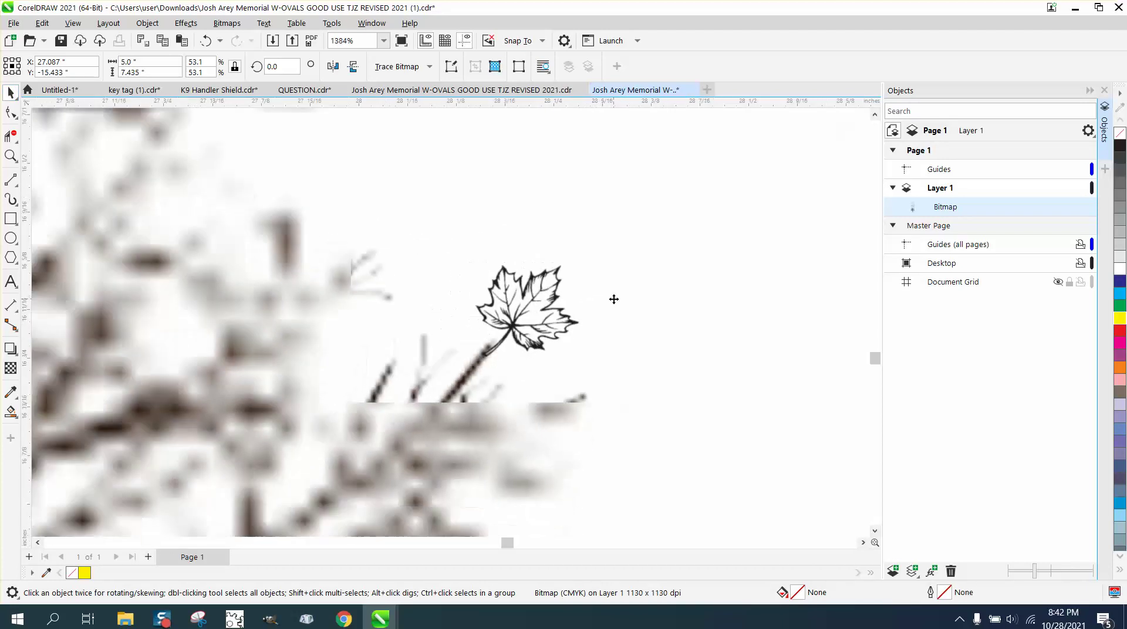
scroll(652, 294, "down", 2)
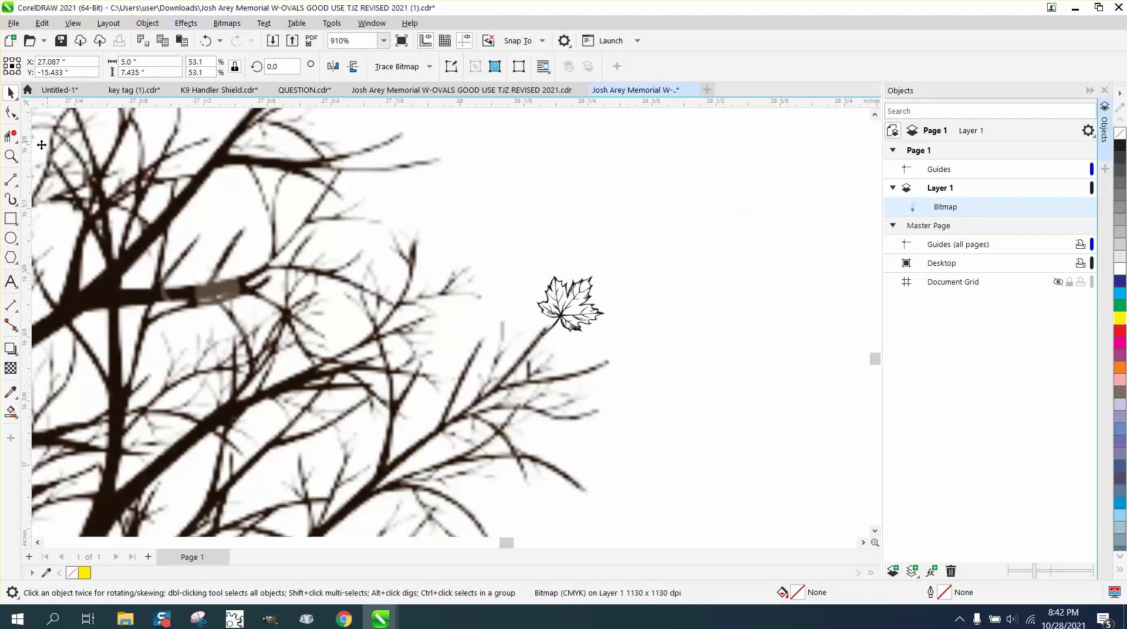
left_click(10, 156)
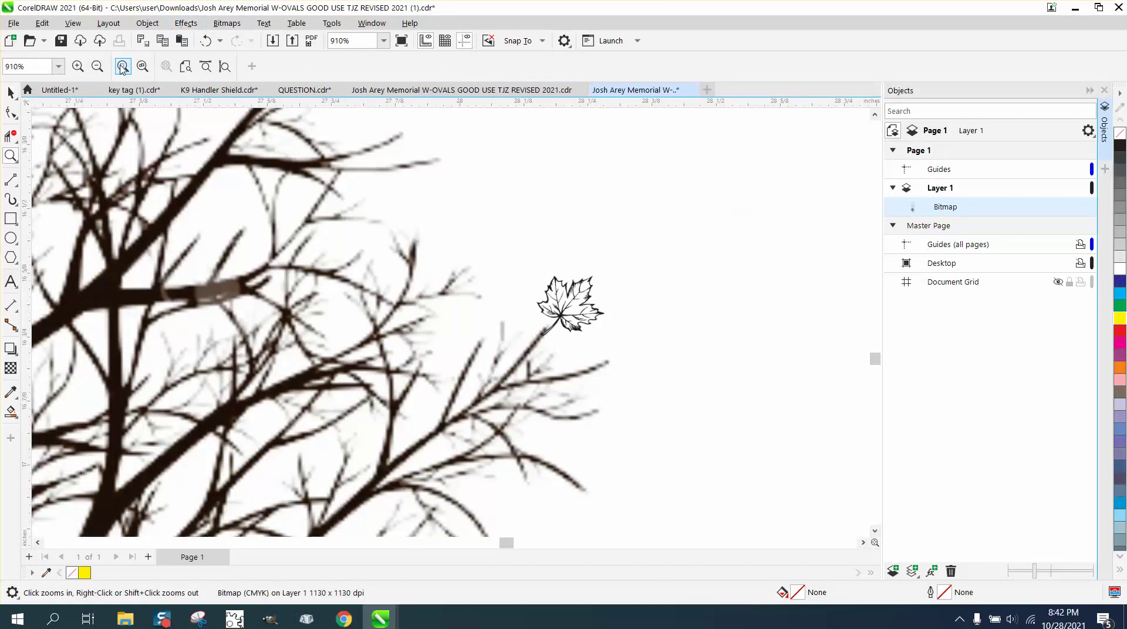
left_click(58, 66)
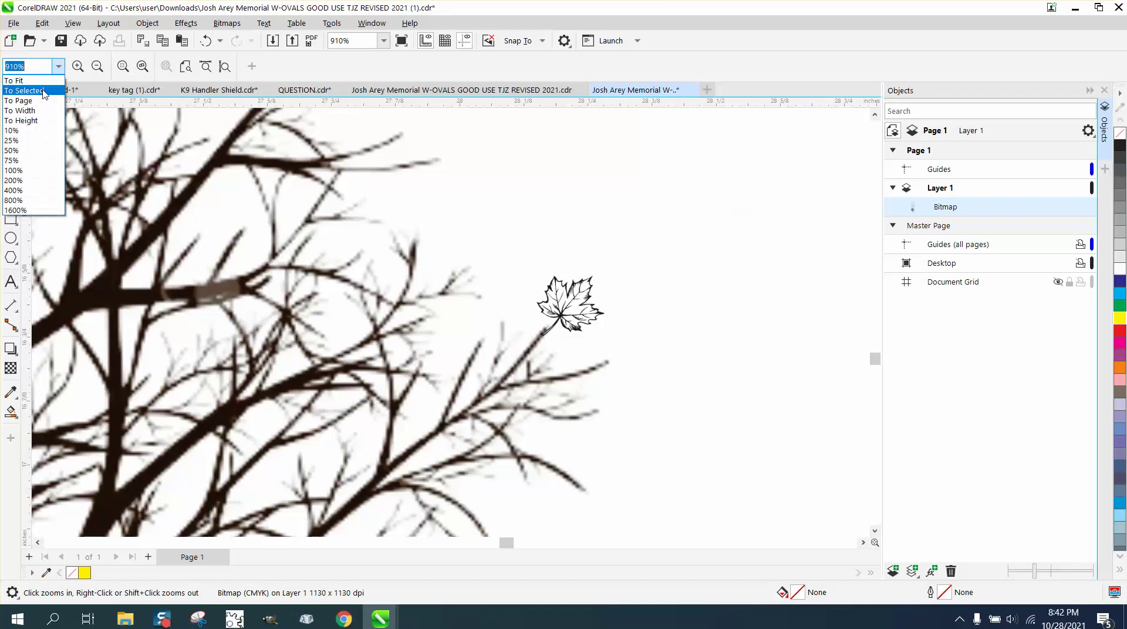
left_click(43, 100)
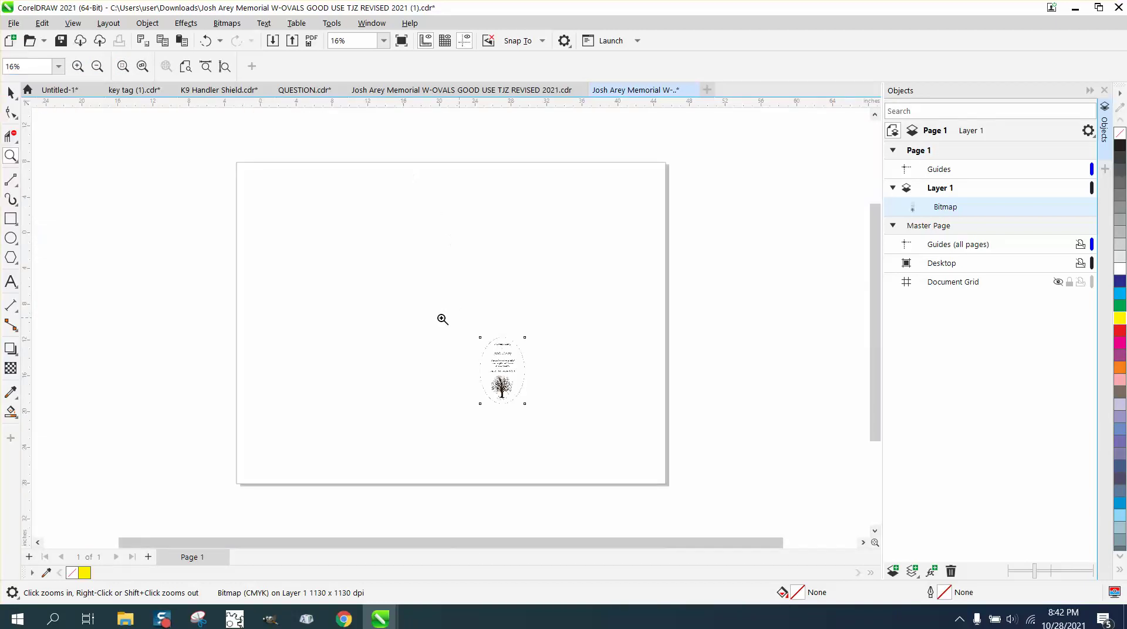
Draw a yellow rectangle around the memorial oval and send it behind the bitmap.
left_click_drag(475, 352, 662, 444)
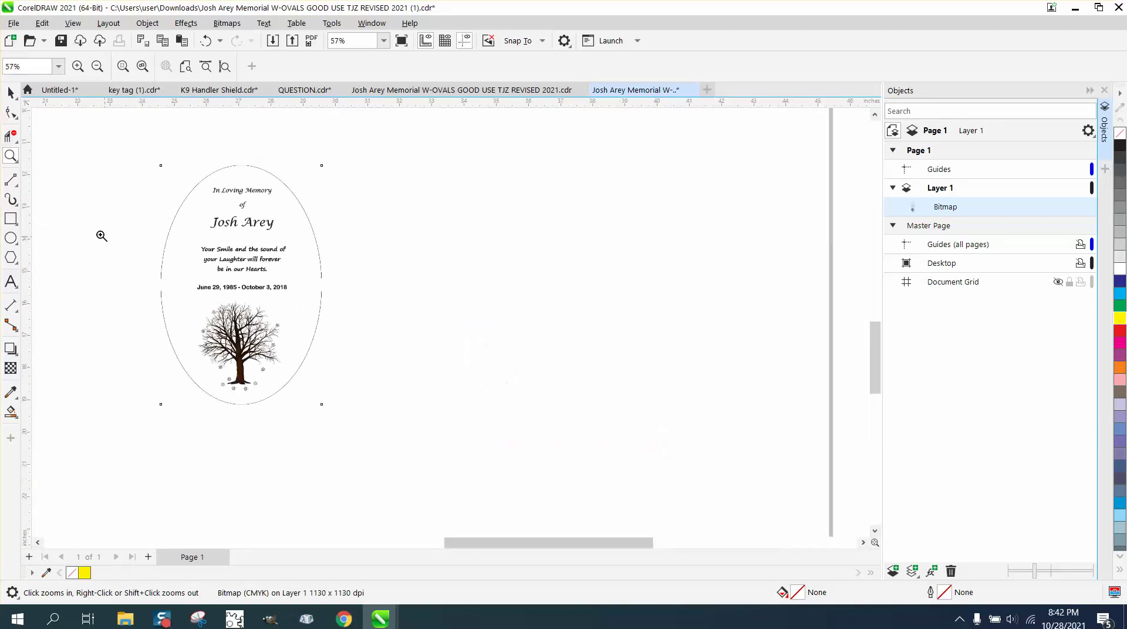
left_click(11, 220)
left_click_drag(146, 160, 388, 410)
left_click(1121, 320)
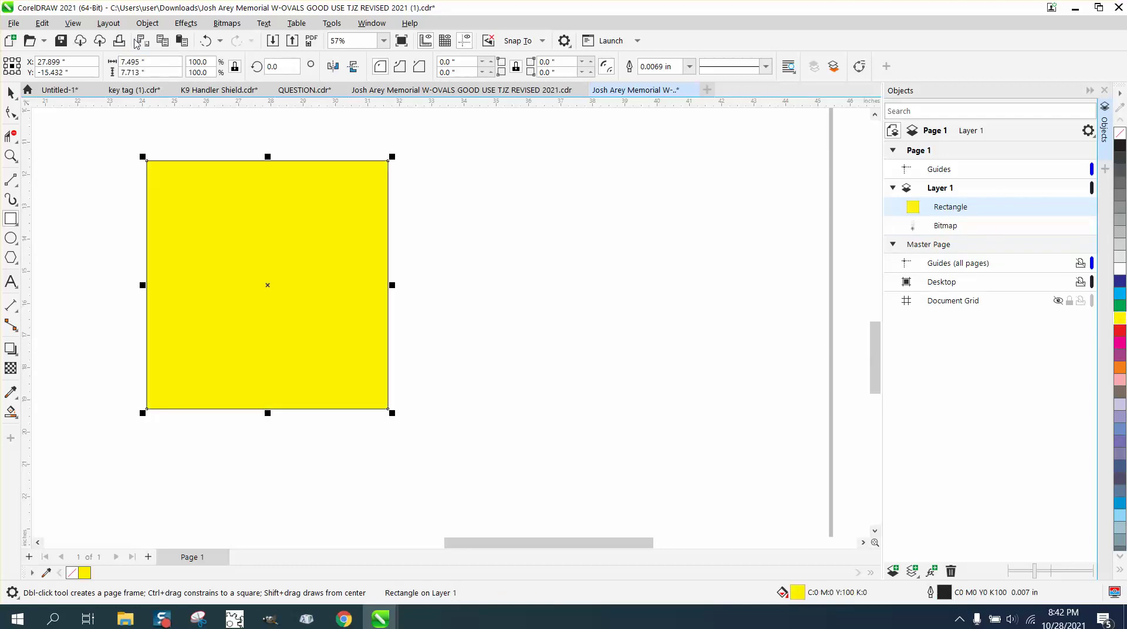
left_click(147, 24)
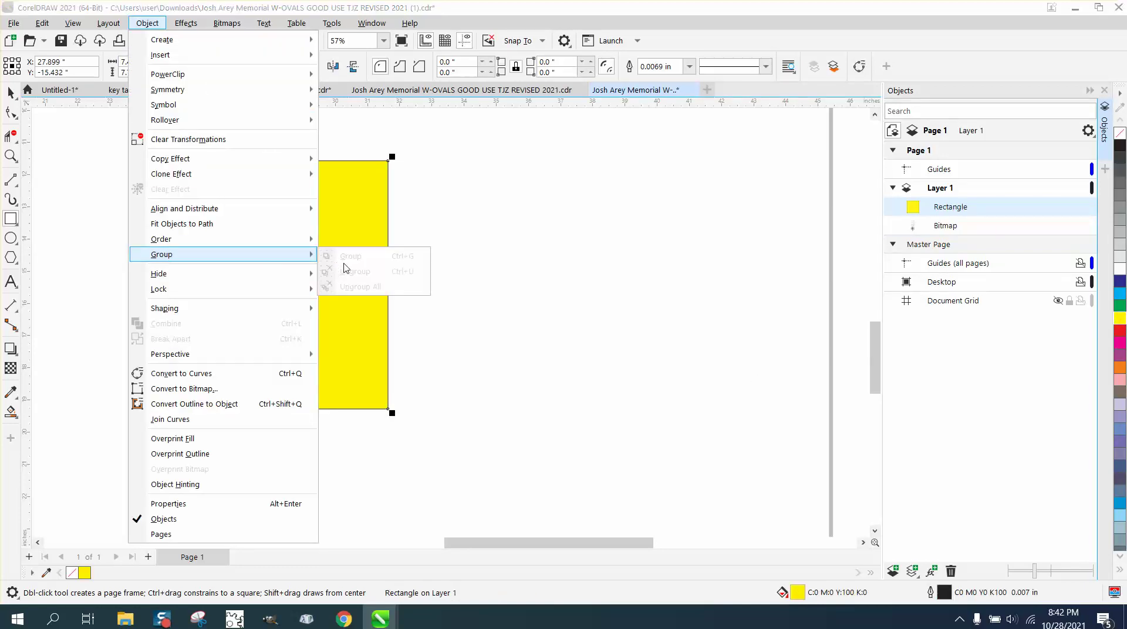
mouse_move(190, 241)
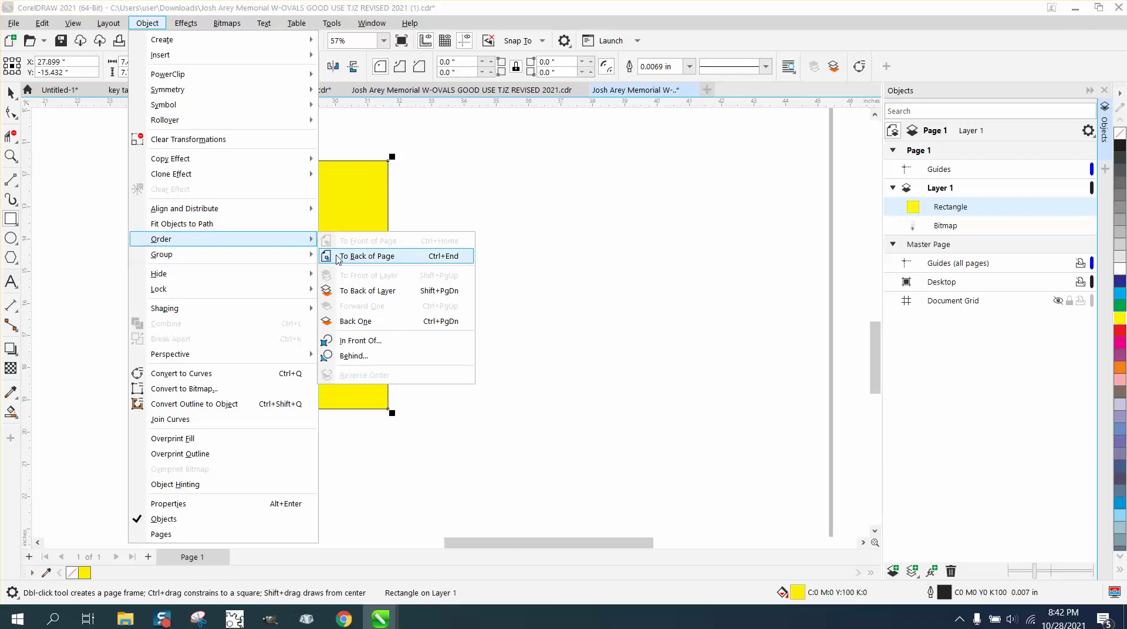
left_click(337, 255)
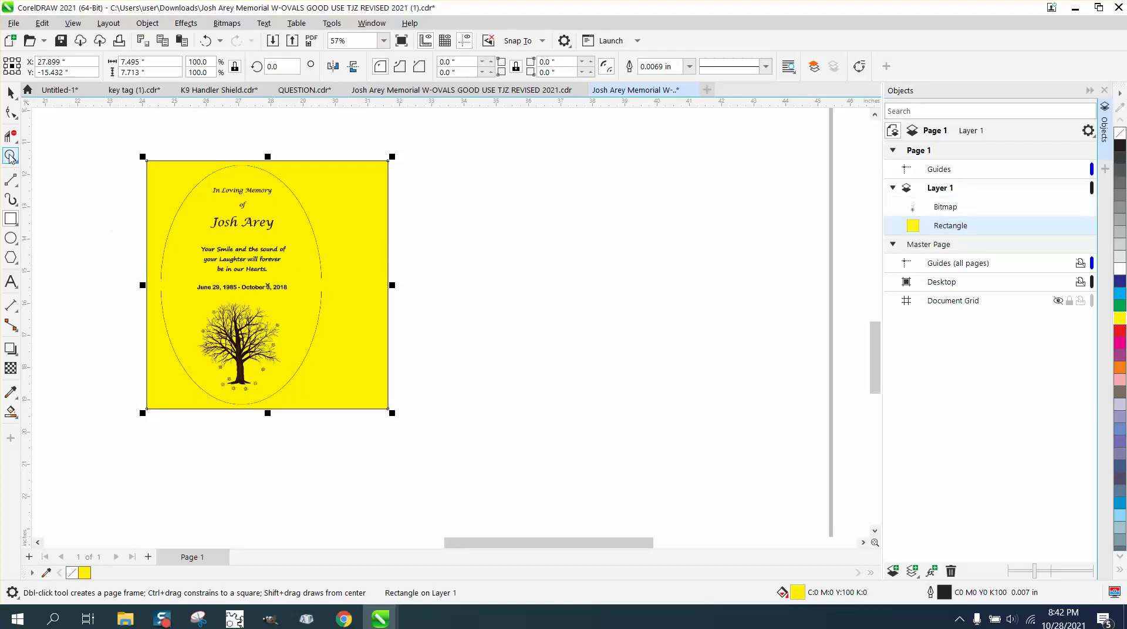
Move the memorial bitmap slightly right, then delete the yellow rectangle.
left_click(12, 94)
left_click_drag(288, 188, 332, 183)
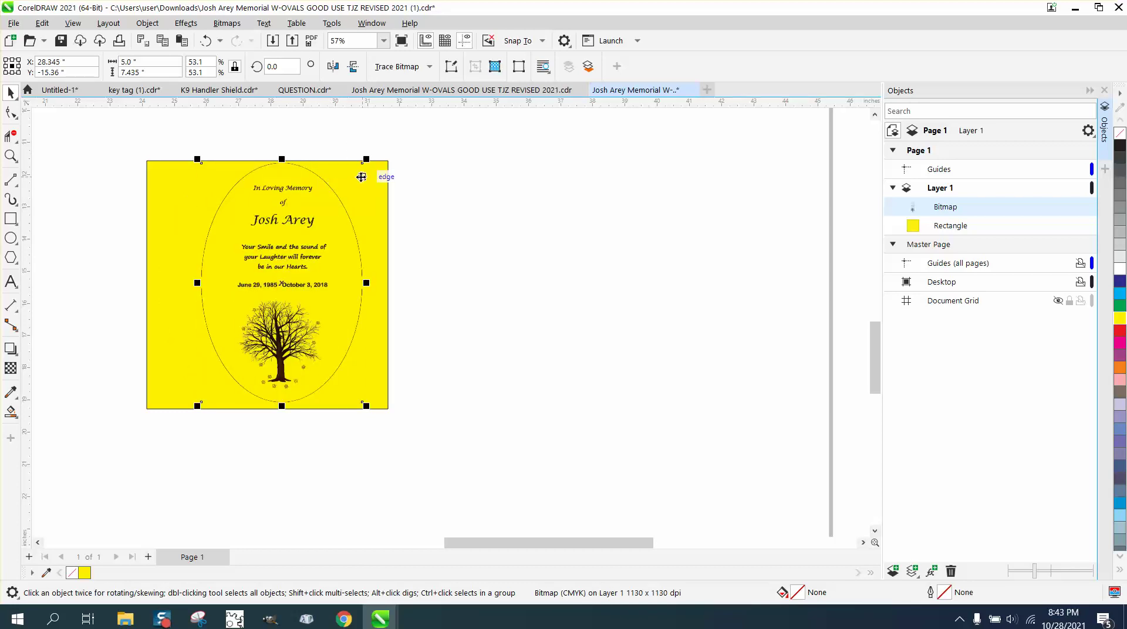
left_click(382, 189)
key("Delete")
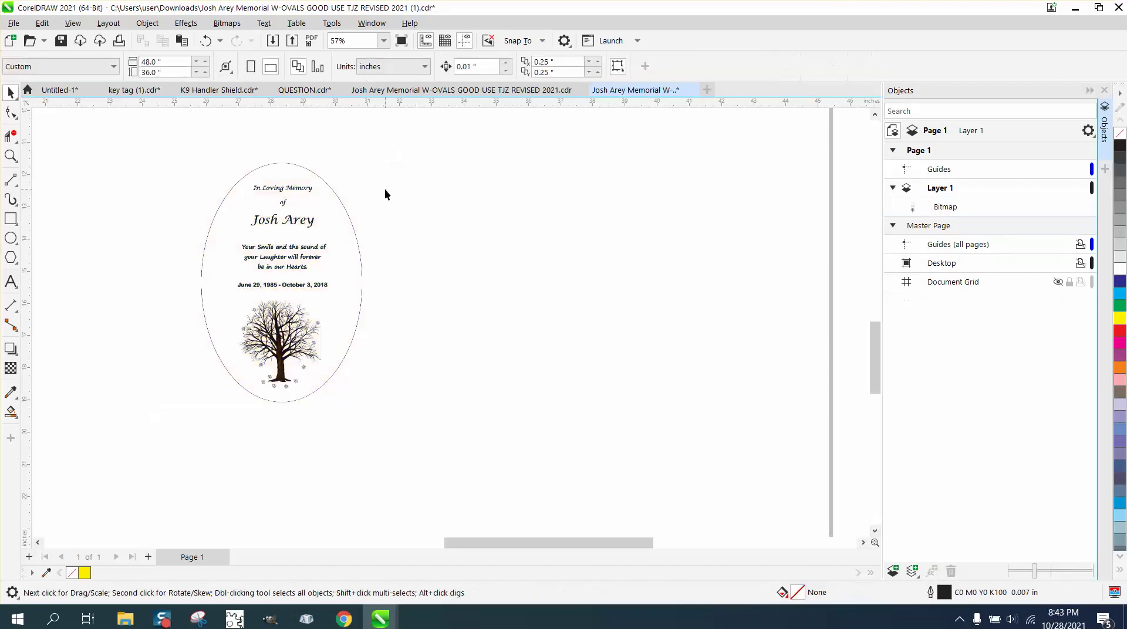
Select the memorial bitmap and zoom in closely on the oval's edge.
left_click(332, 198)
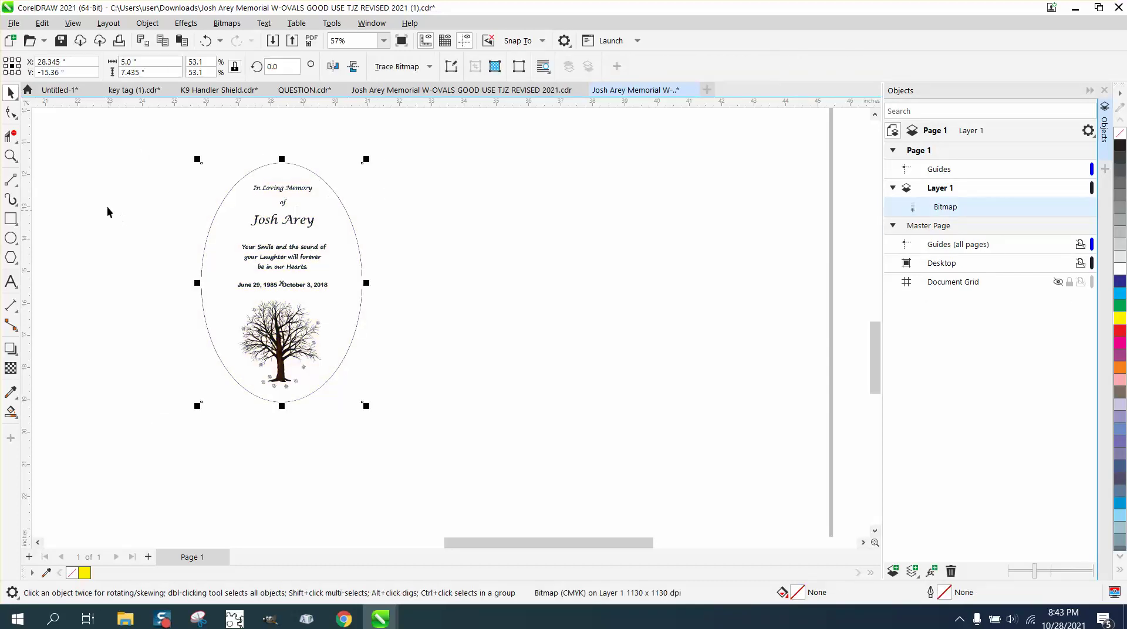
left_click(19, 157)
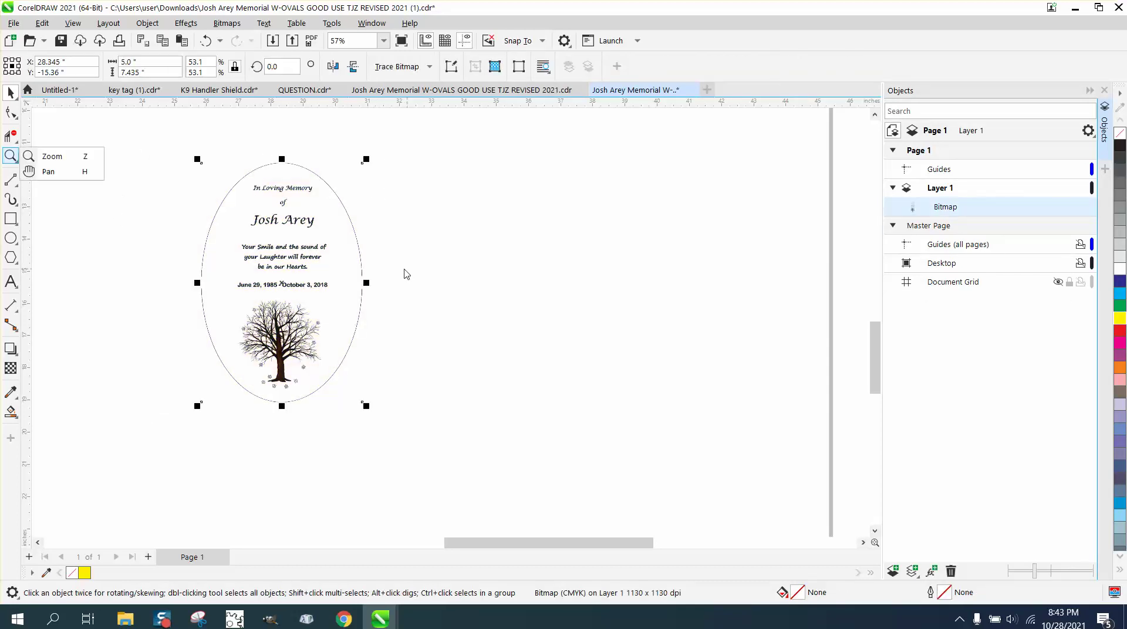
left_click(52, 157)
left_click_drag(347, 268, 392, 299)
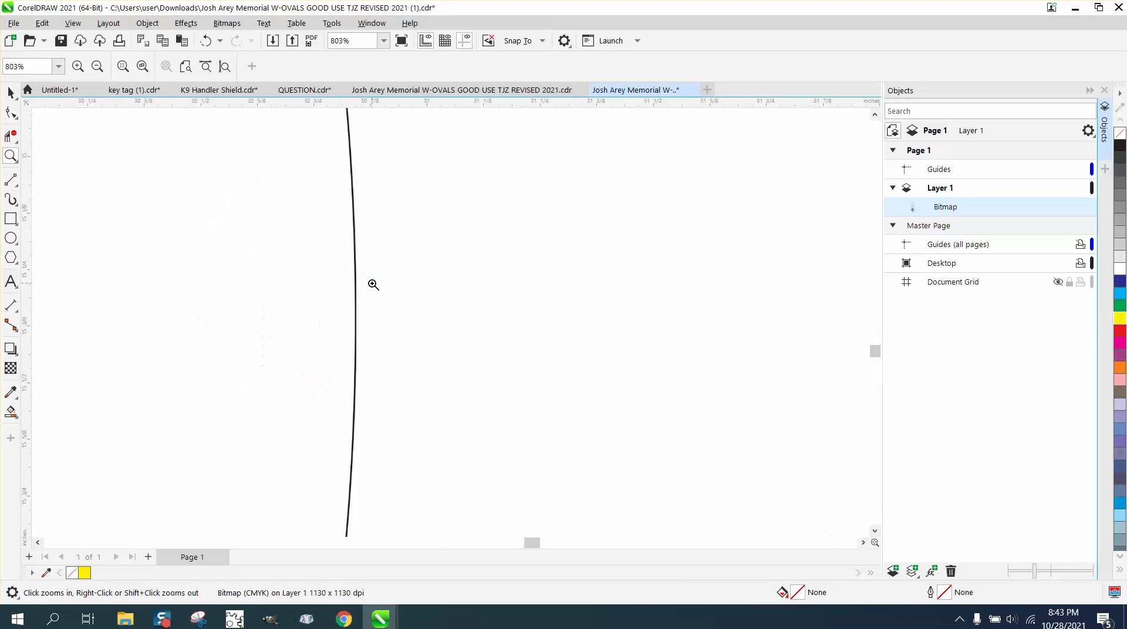
left_click_drag(341, 267, 388, 320)
scroll(370, 277, "down", 1)
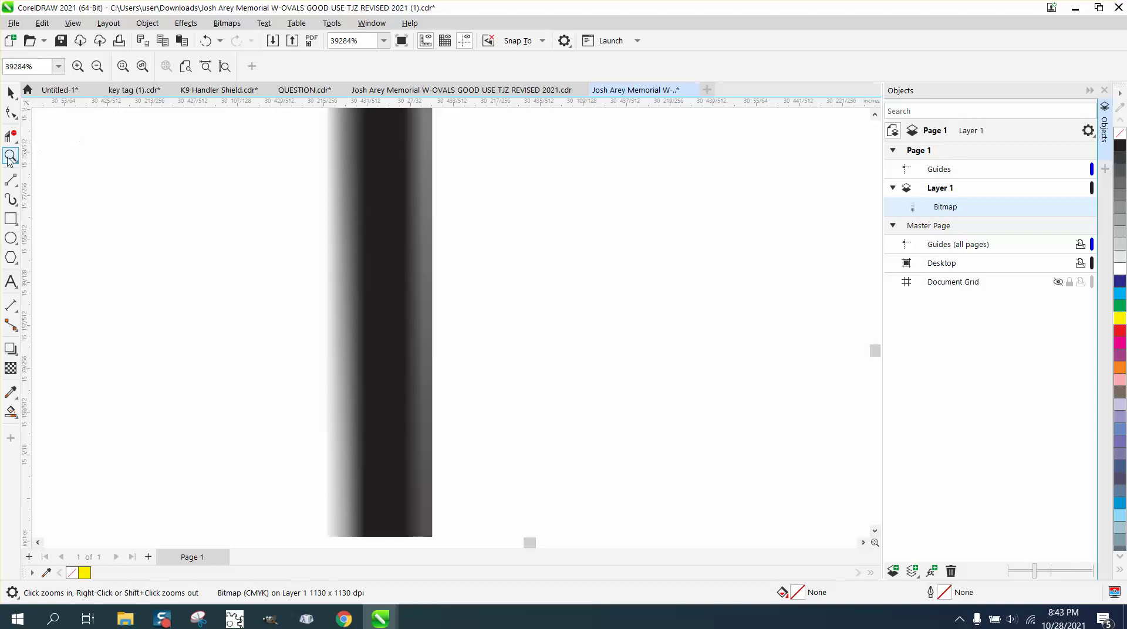
Zoom to fit the selected bitmap and return to the Pick tool.
left_click(57, 67)
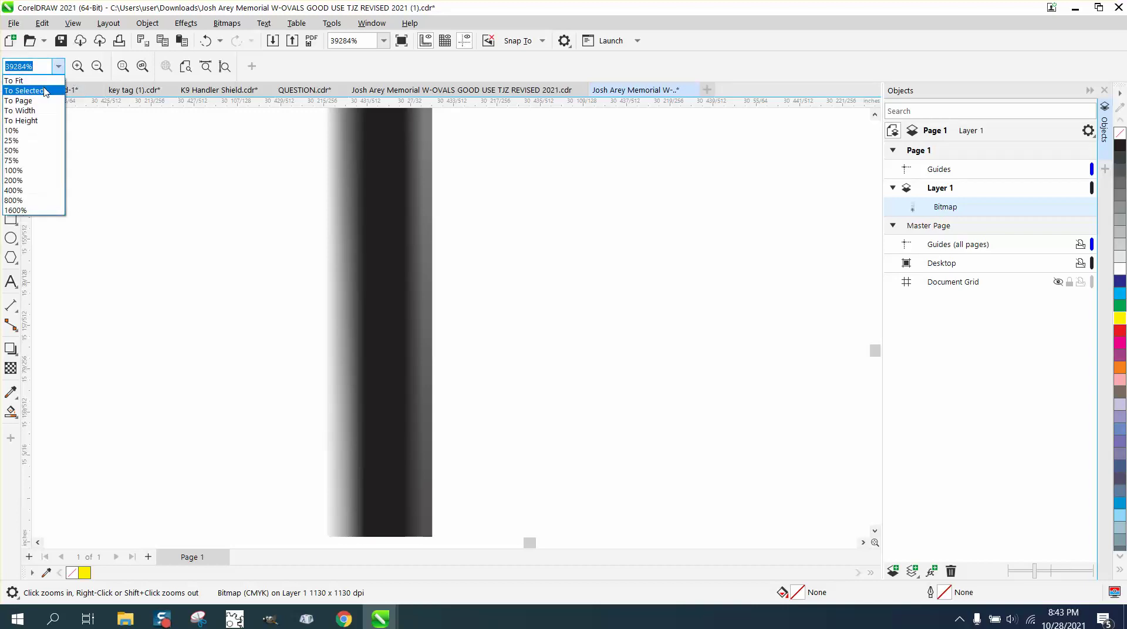
left_click(41, 91)
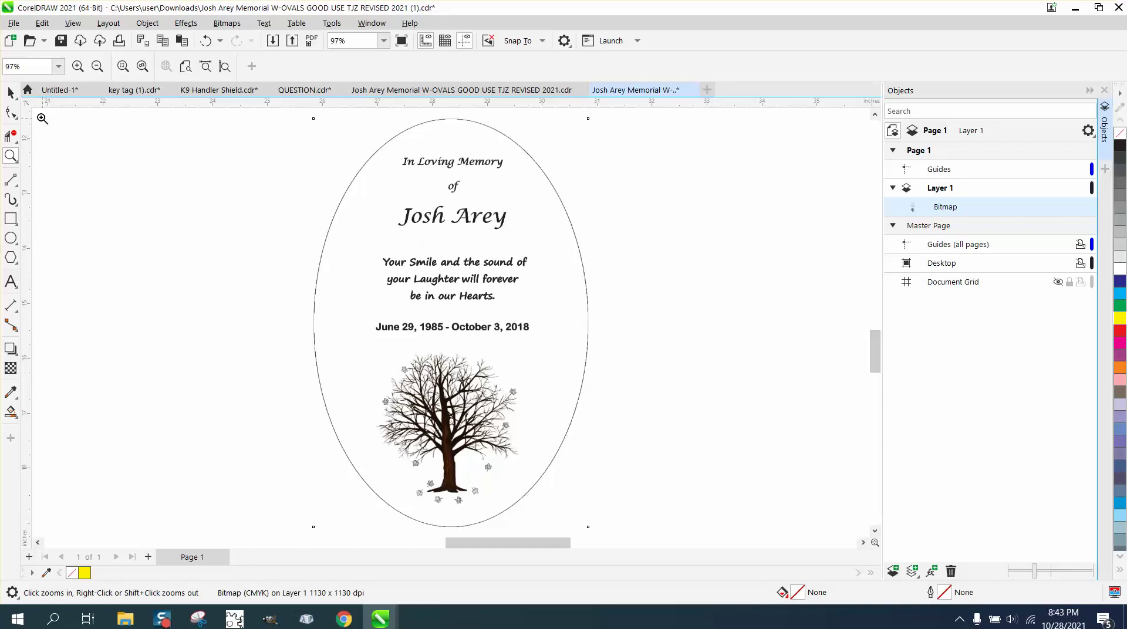
left_click(11, 92)
scroll(324, 205, "down", 1)
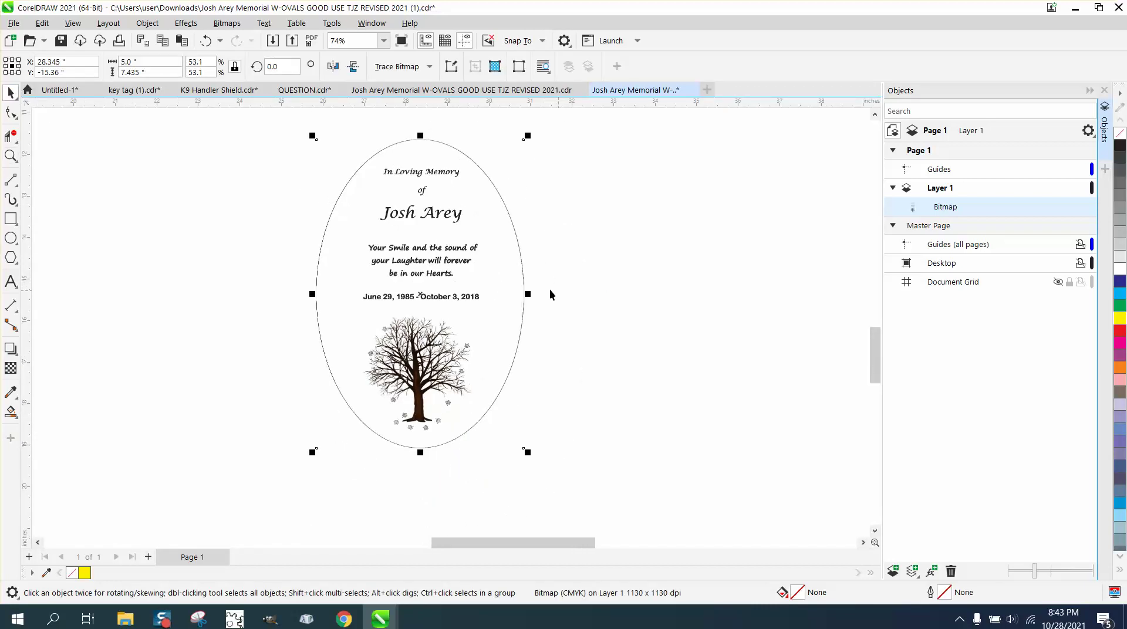
Move the memorial bitmap further left and set the nudge distance to 6 inches.
left_click_drag(434, 288, 316, 287)
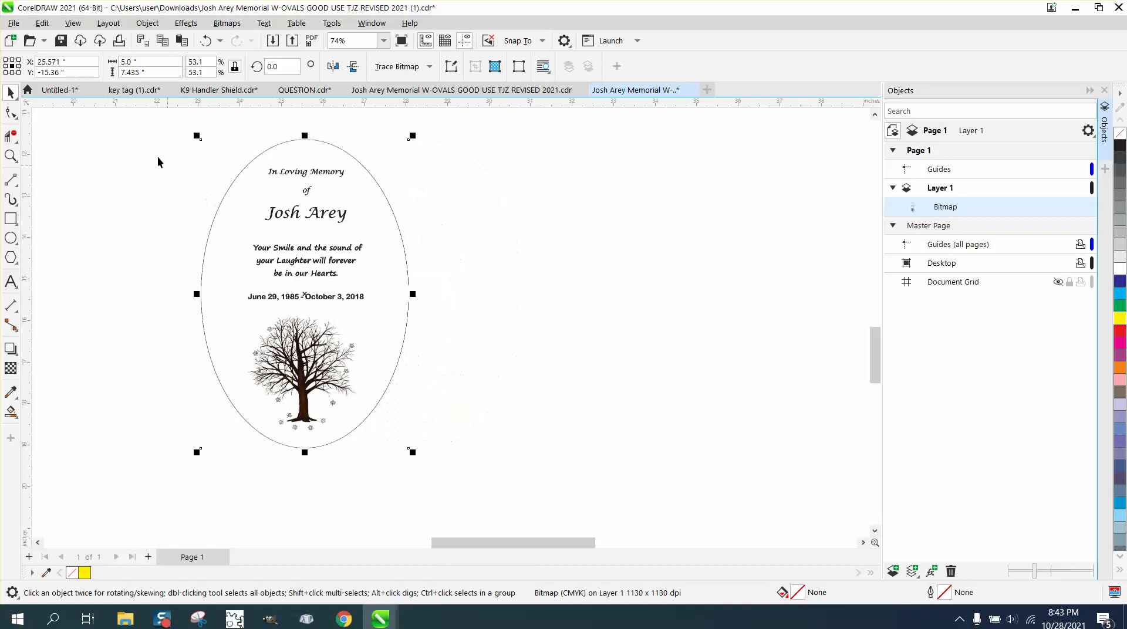
left_click(473, 128)
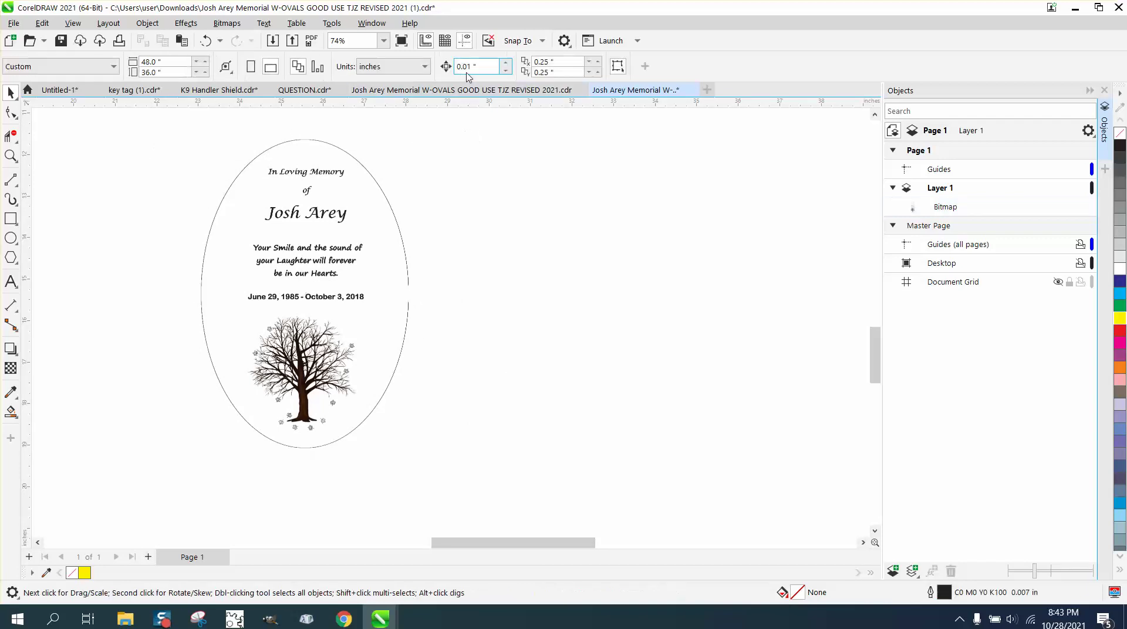
left_click_drag(462, 71, 456, 73)
type("6")
Duplicate the memorial oval and nudge the copy 6 inches to the right.
left_click(324, 332)
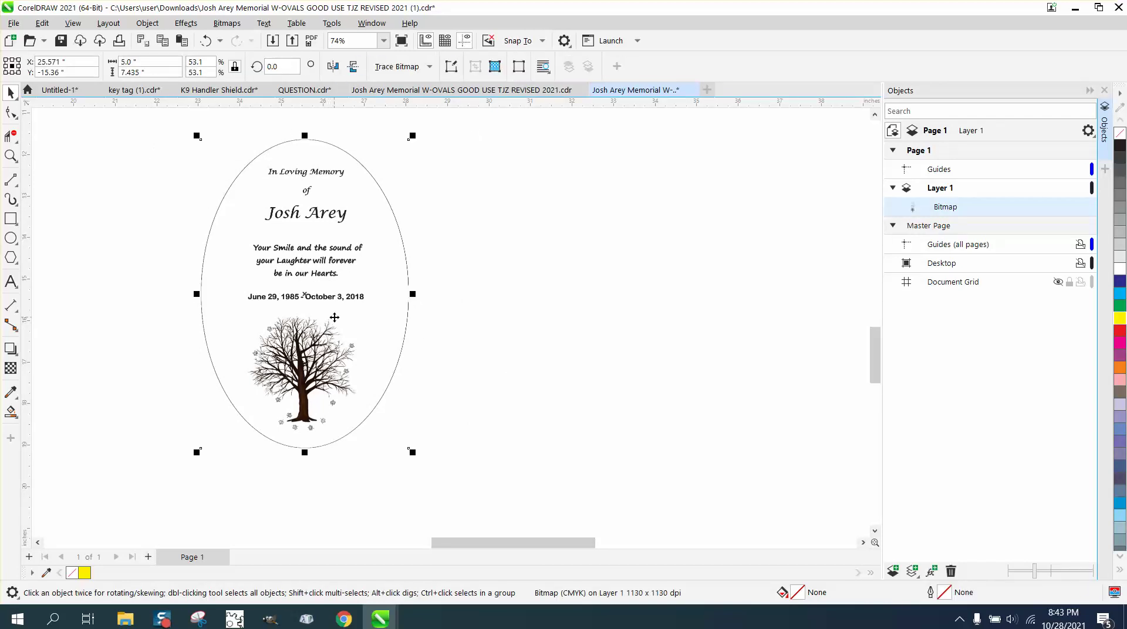
key("ctrl+c")
key("ctrl+v")
key("Right")
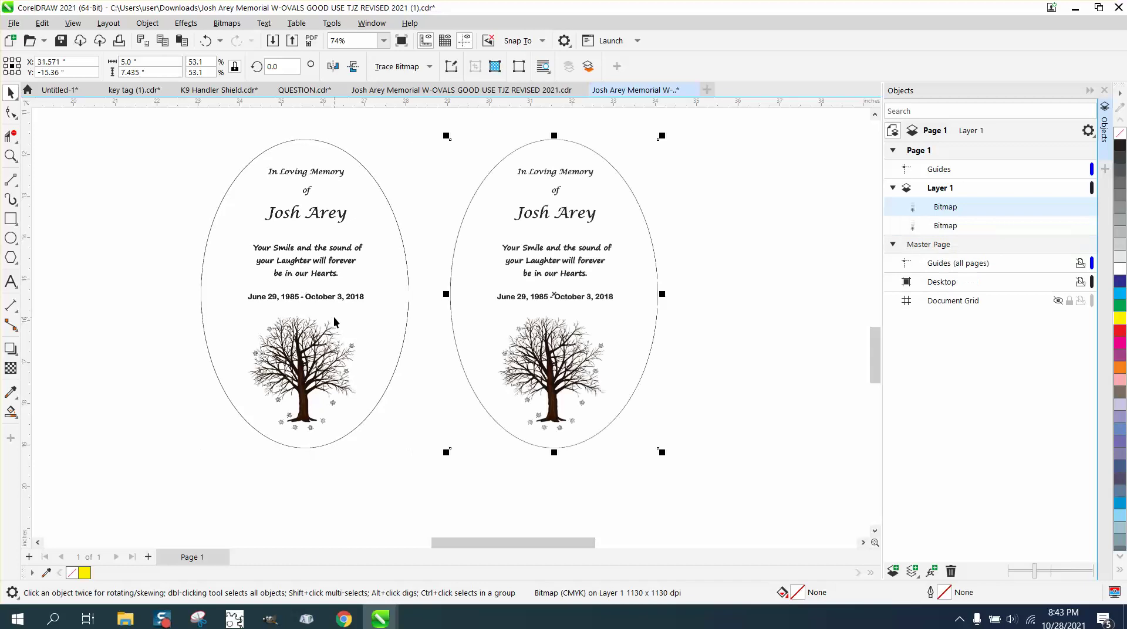
left_click(12, 137)
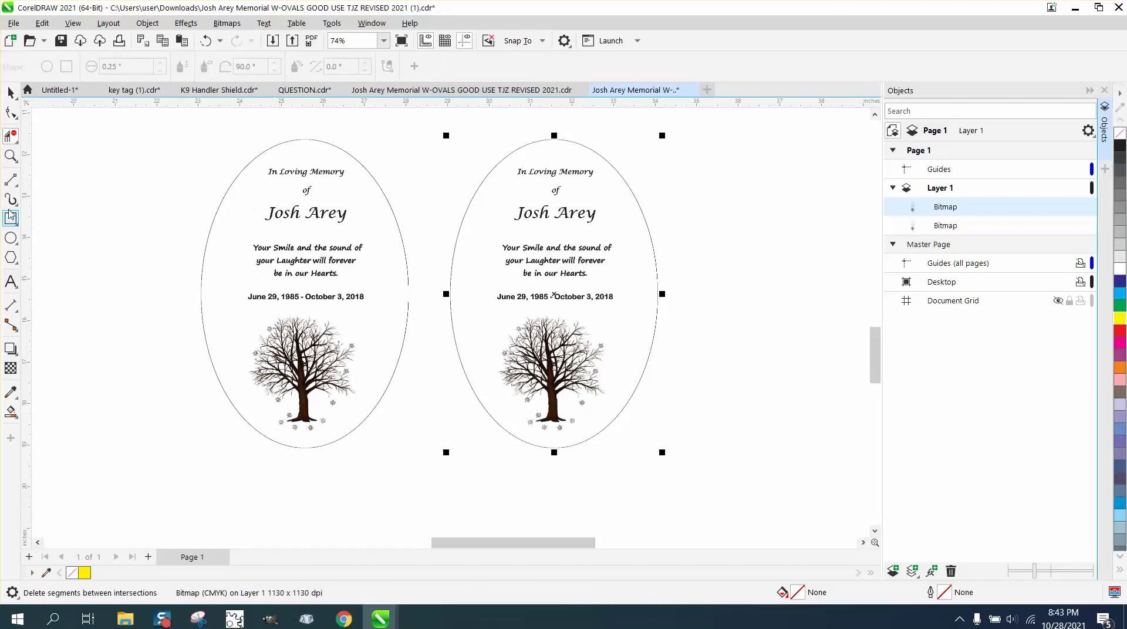
left_click(11, 138)
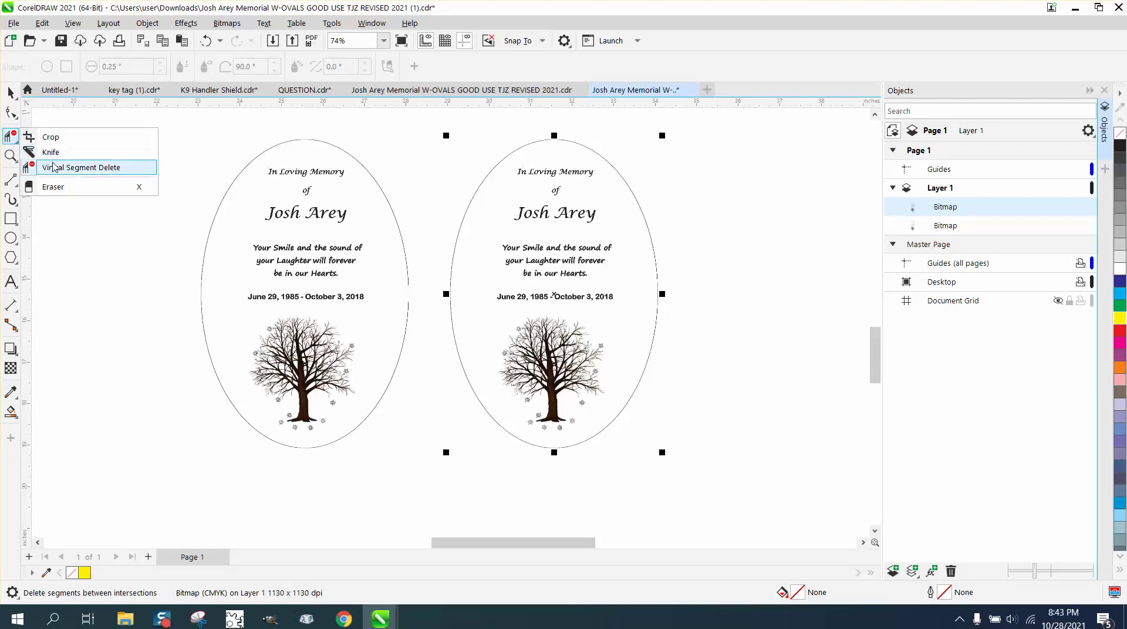
Crop the right-hand copy down to the tree and its flower border.
left_click(52, 138)
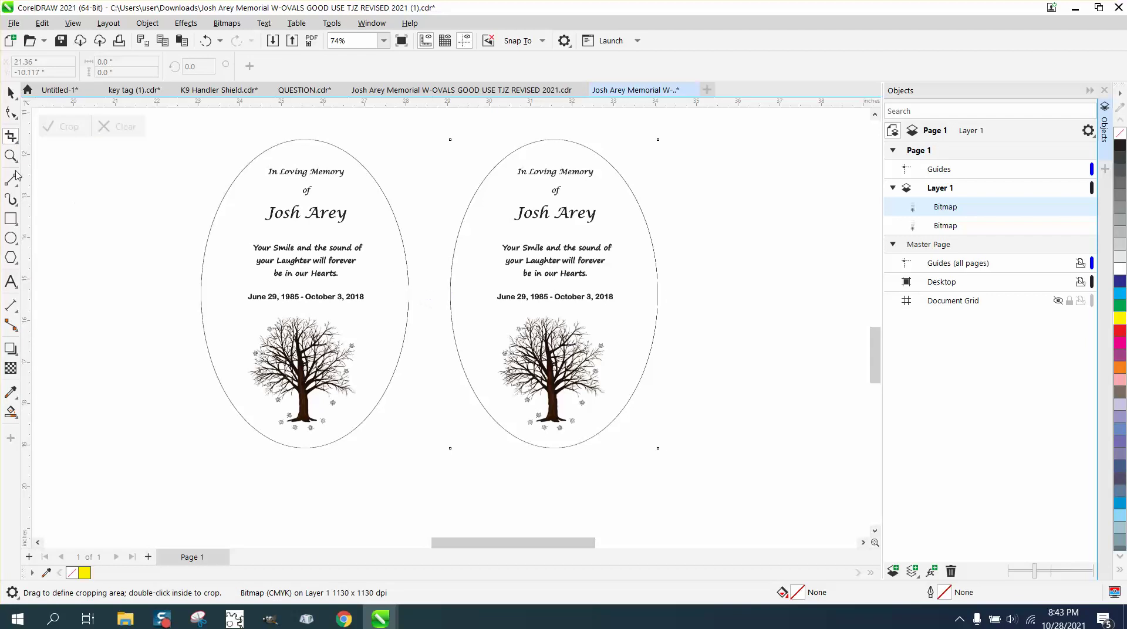
left_click(10, 92)
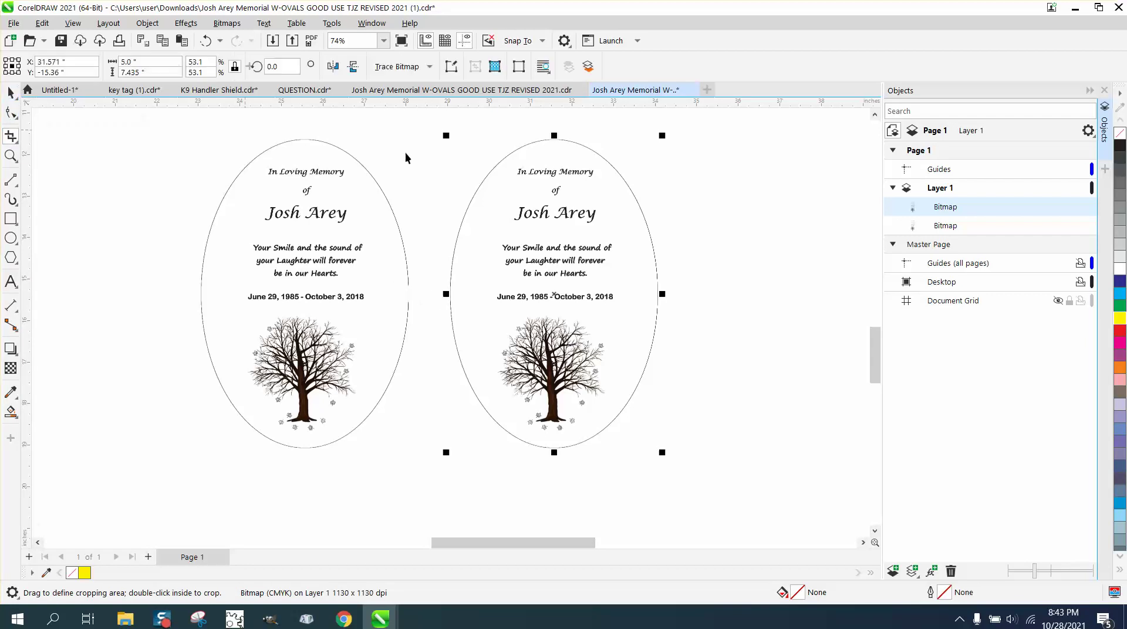
left_click(13, 134)
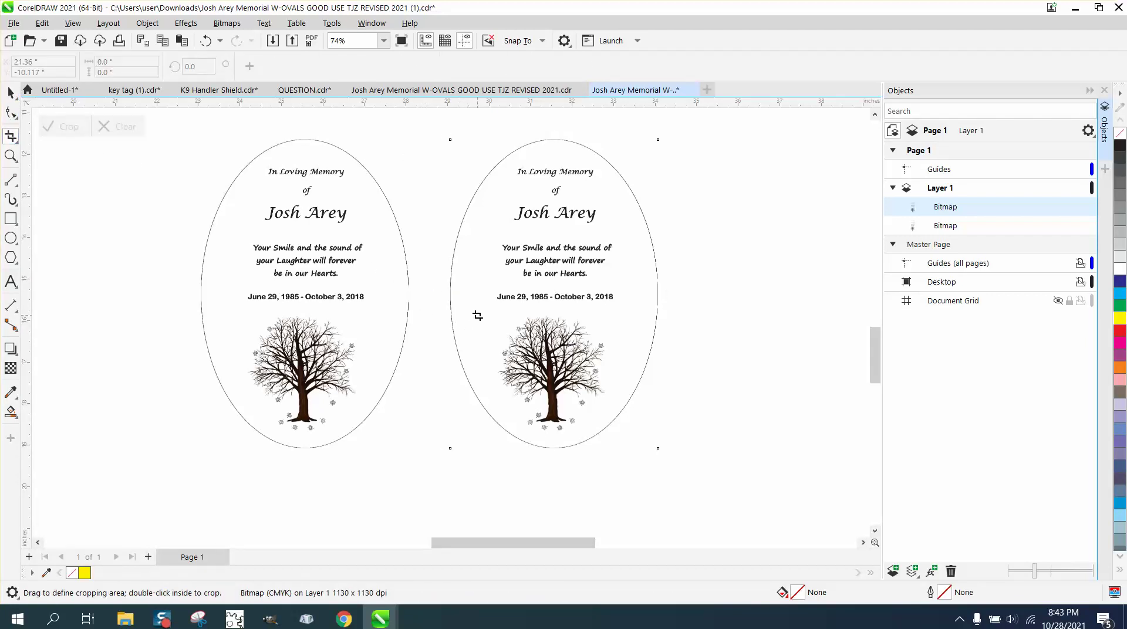
left_click_drag(480, 312, 634, 439)
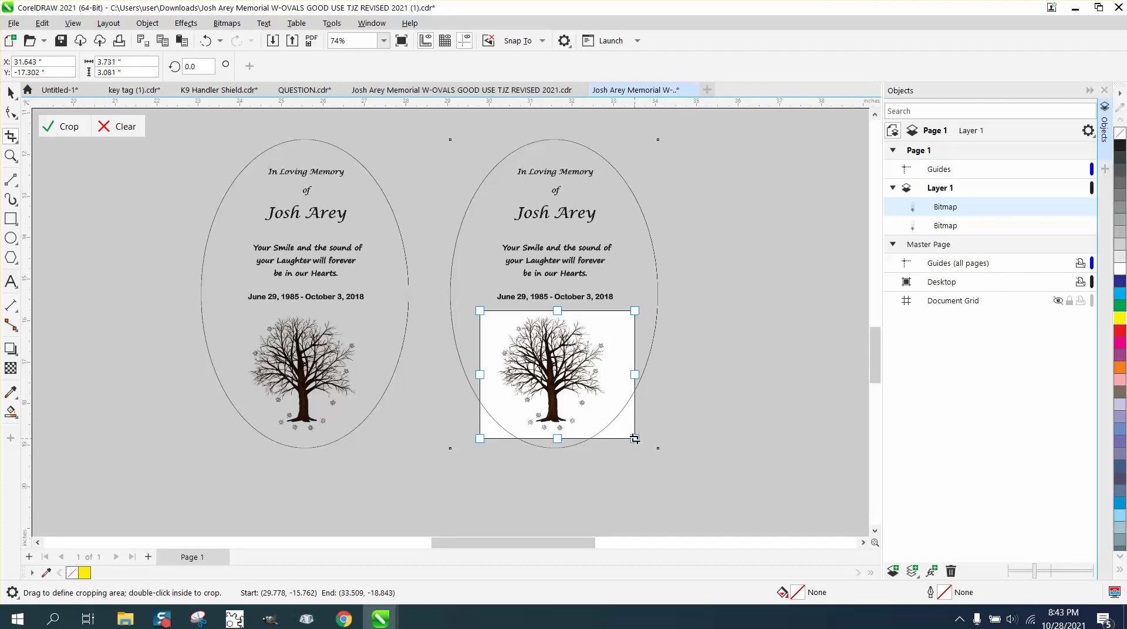
left_click(68, 132)
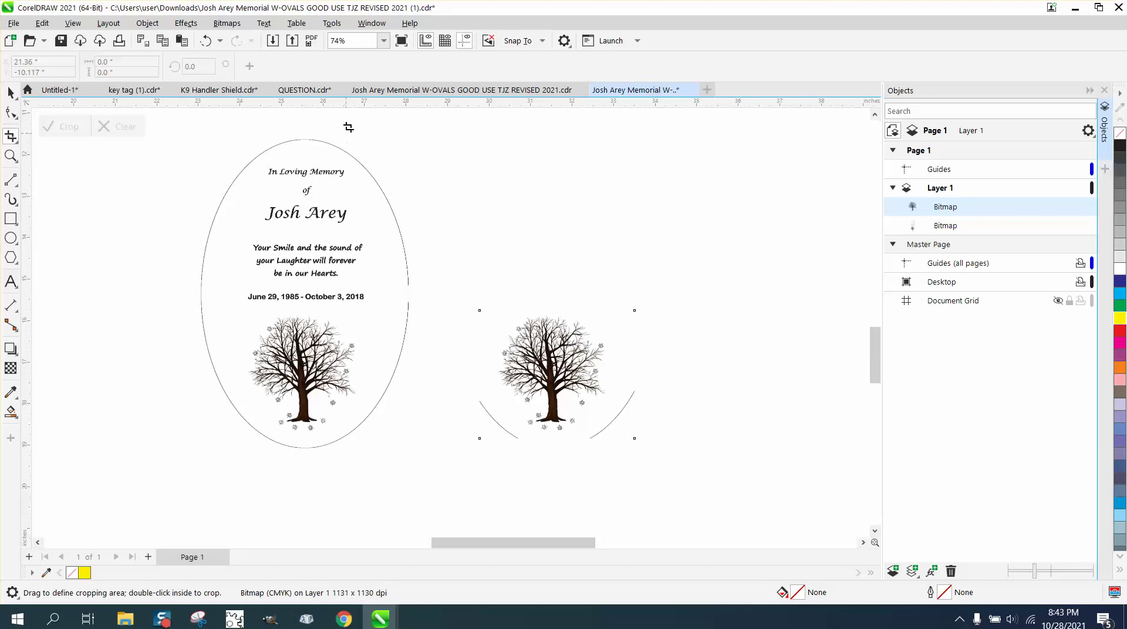
Outline-trace the cropped tree as Clipart at detail 73 with Before and After preview.
key("space")
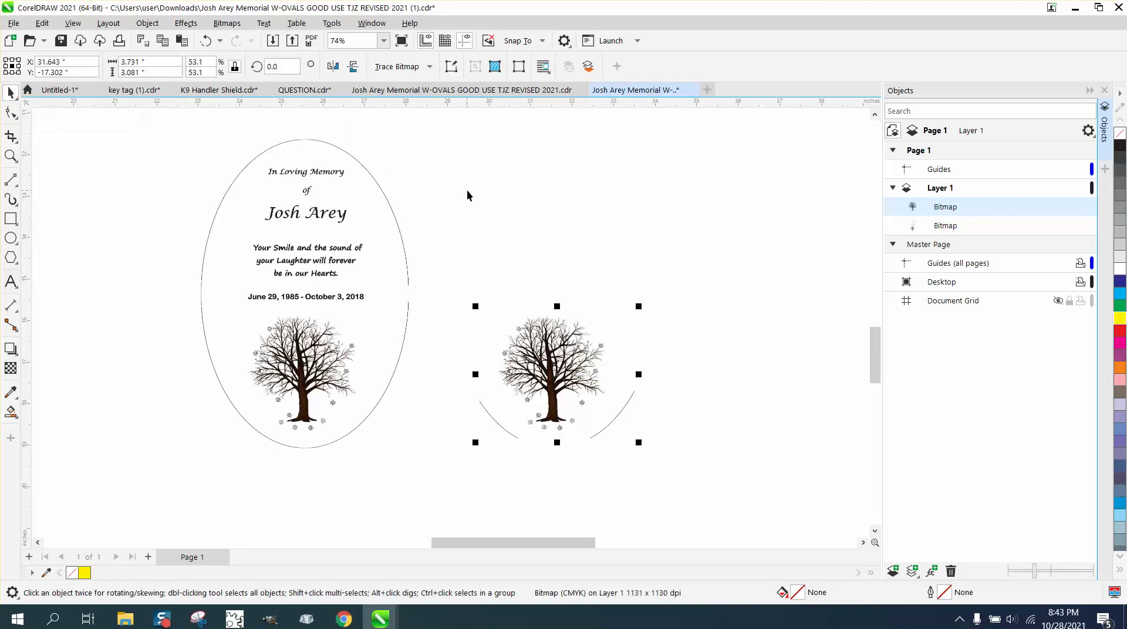
left_click(430, 67)
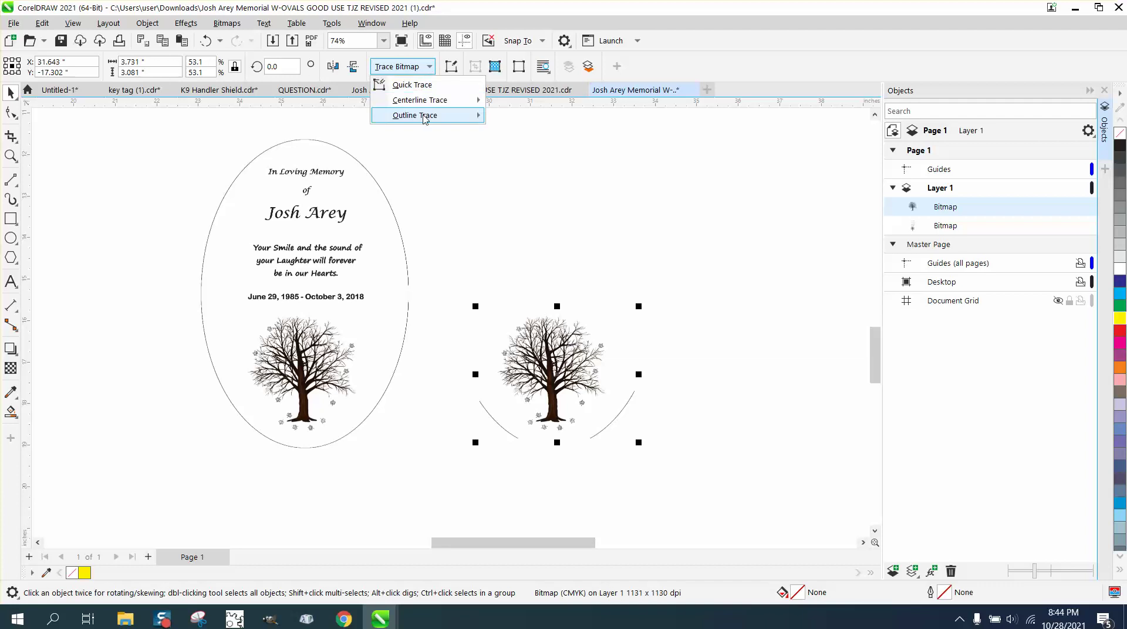
mouse_move(427, 115)
left_click(523, 165)
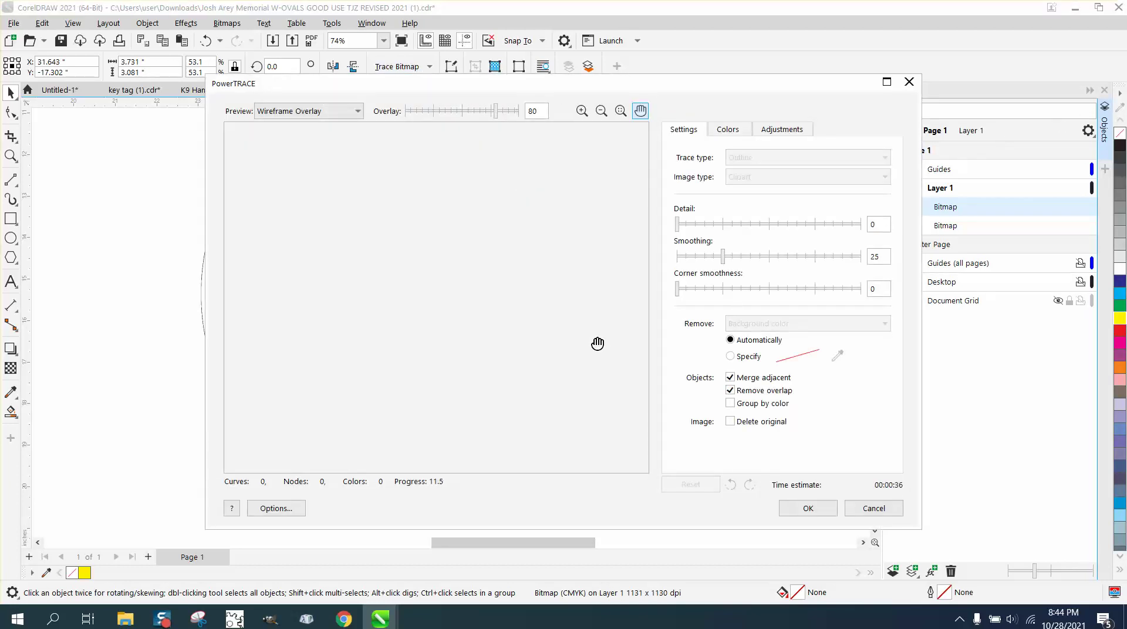
left_click(358, 112)
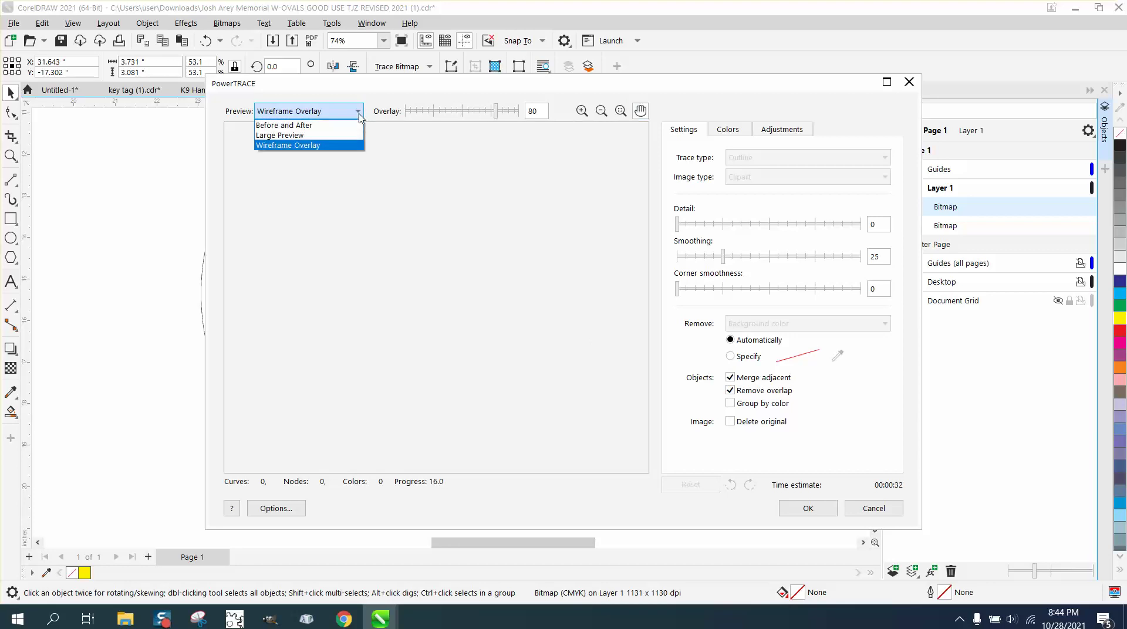
left_click(305, 126)
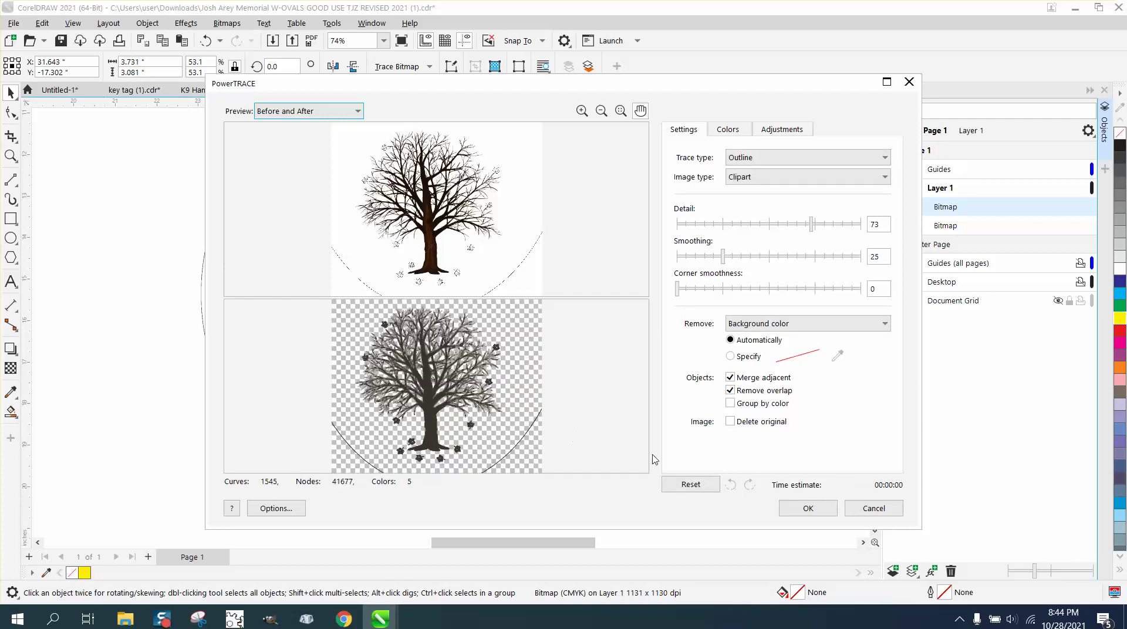
left_click(798, 509)
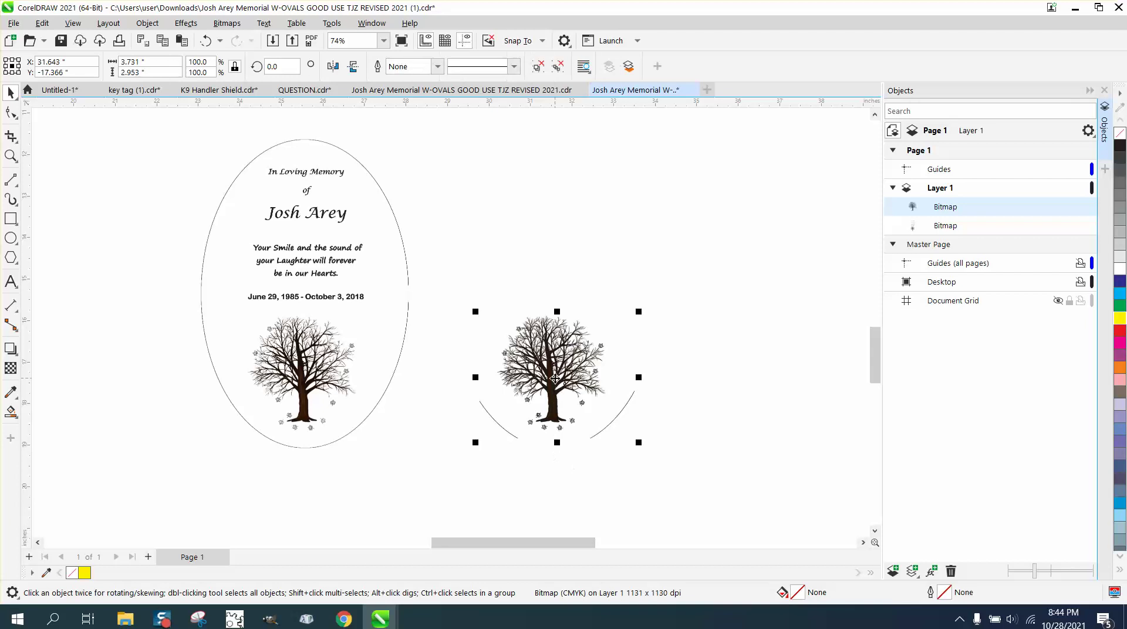
Shift the traced tree 6 inches right and zoom in on it.
key("shift+Right")
scroll(561, 367, "down", 1)
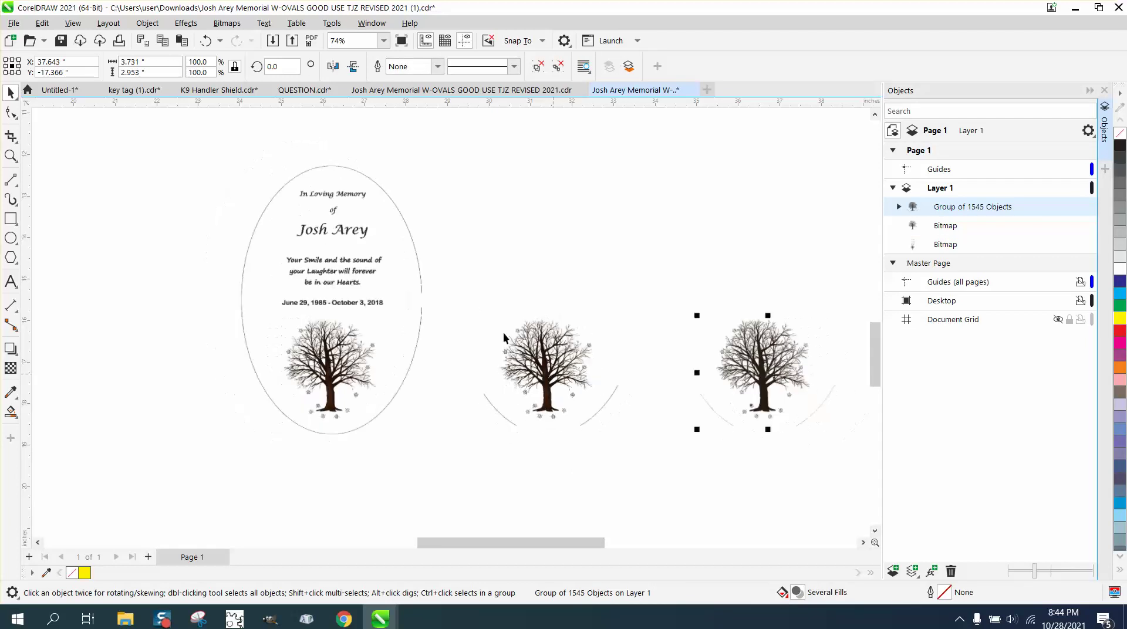
left_click(10, 155)
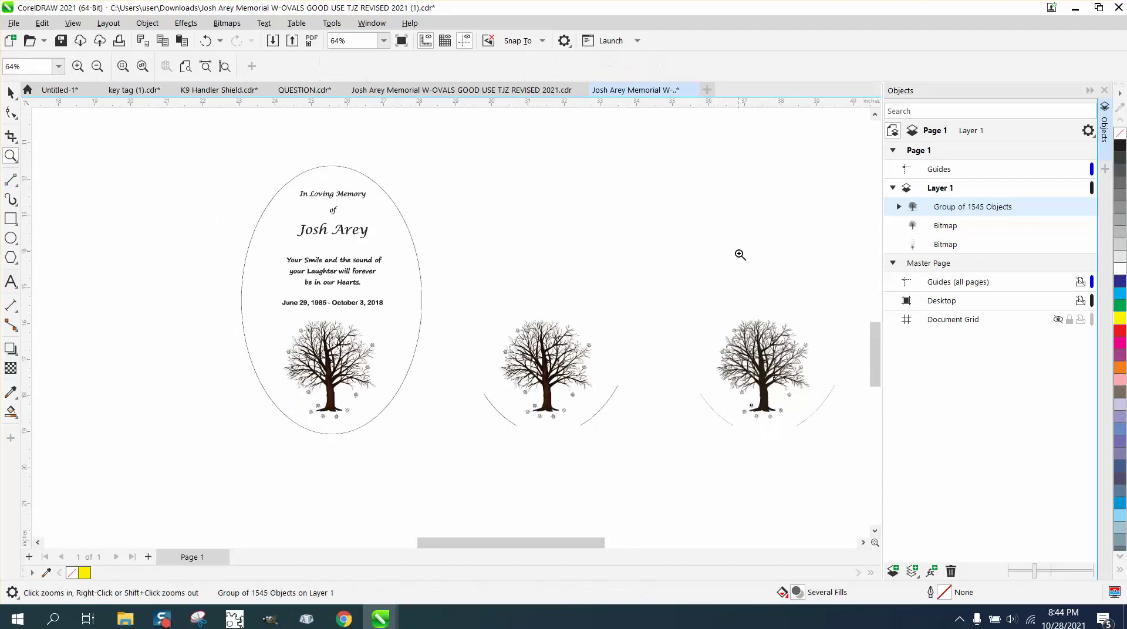
left_click_drag(725, 297, 810, 374)
scroll(577, 312, "up", 3)
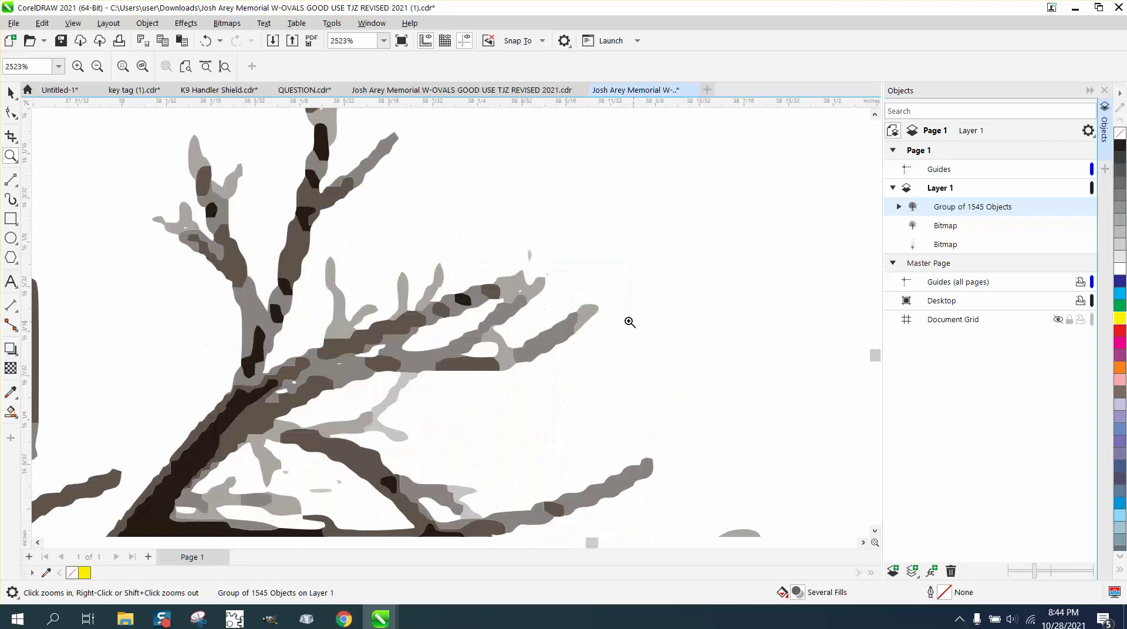
scroll(528, 289, "down", 3)
scroll(591, 320, "down", 5)
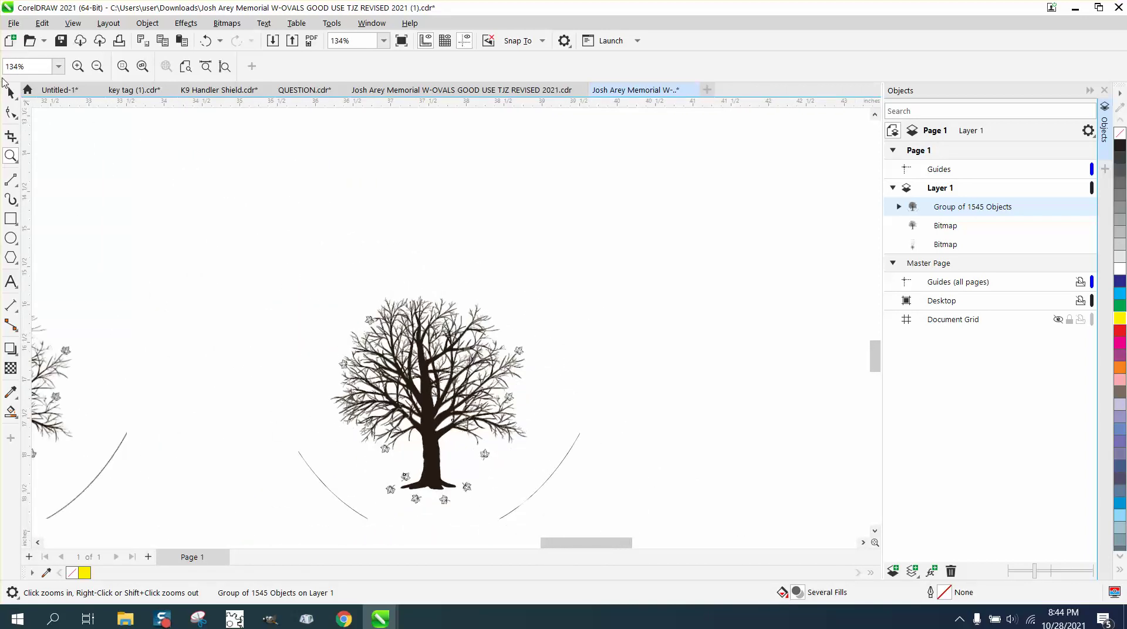
Ungroup All on the traced tree's 1545-object group.
left_click(11, 92)
left_click(147, 23)
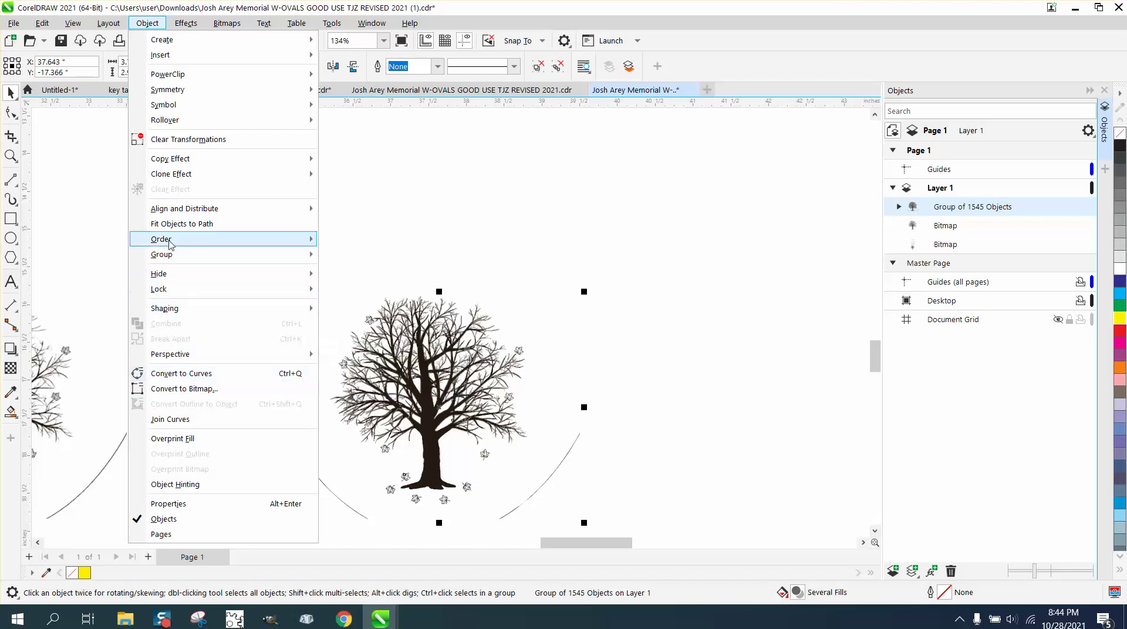
left_click(350, 259)
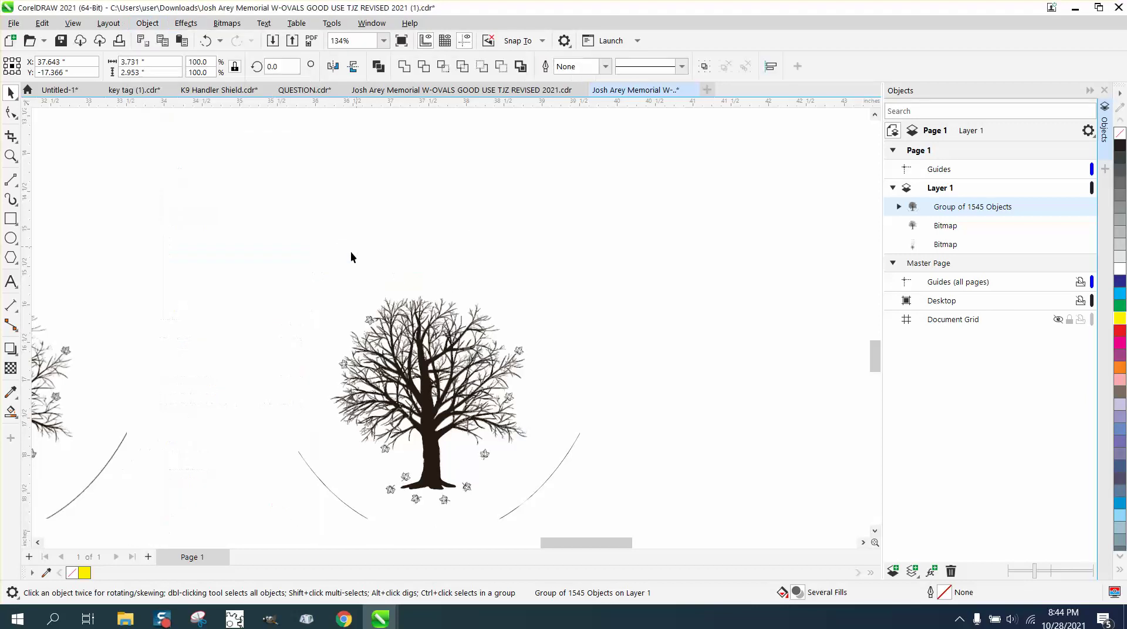
Delete both oval arcs and stray leaves, and drag one treetop leaf out to the right.
left_click(325, 485)
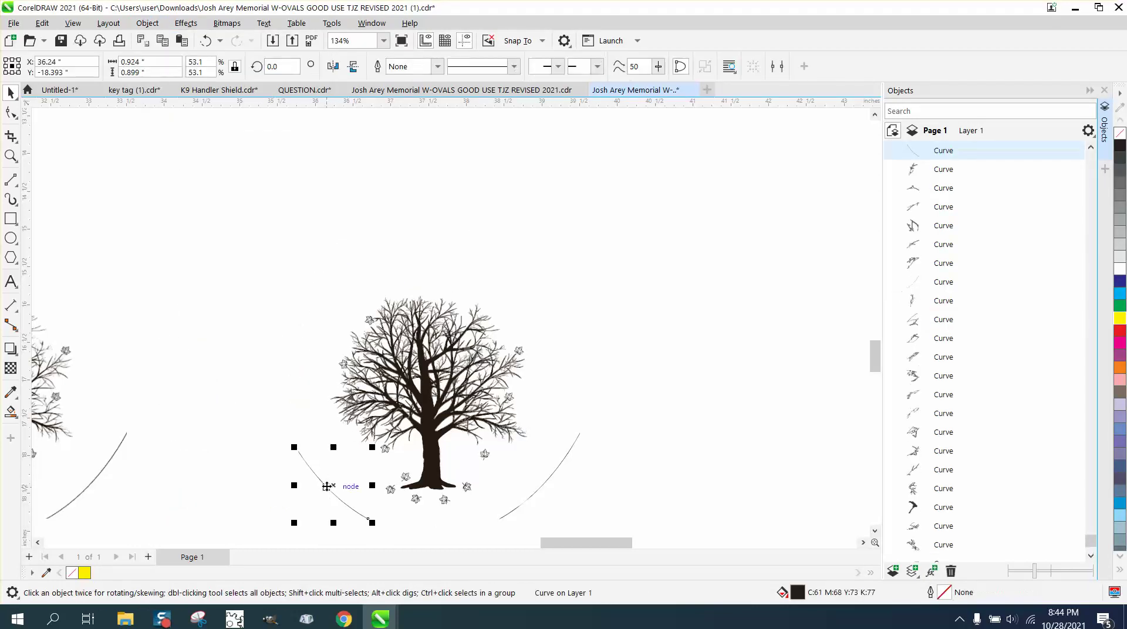
key("Delete")
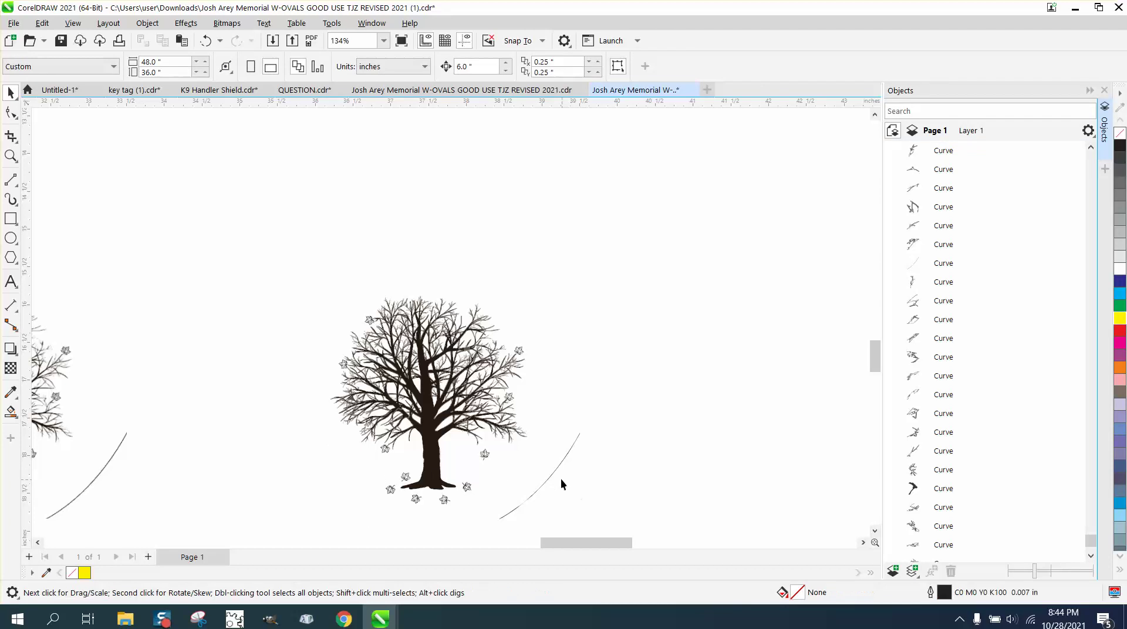
left_click(553, 476)
key("Delete")
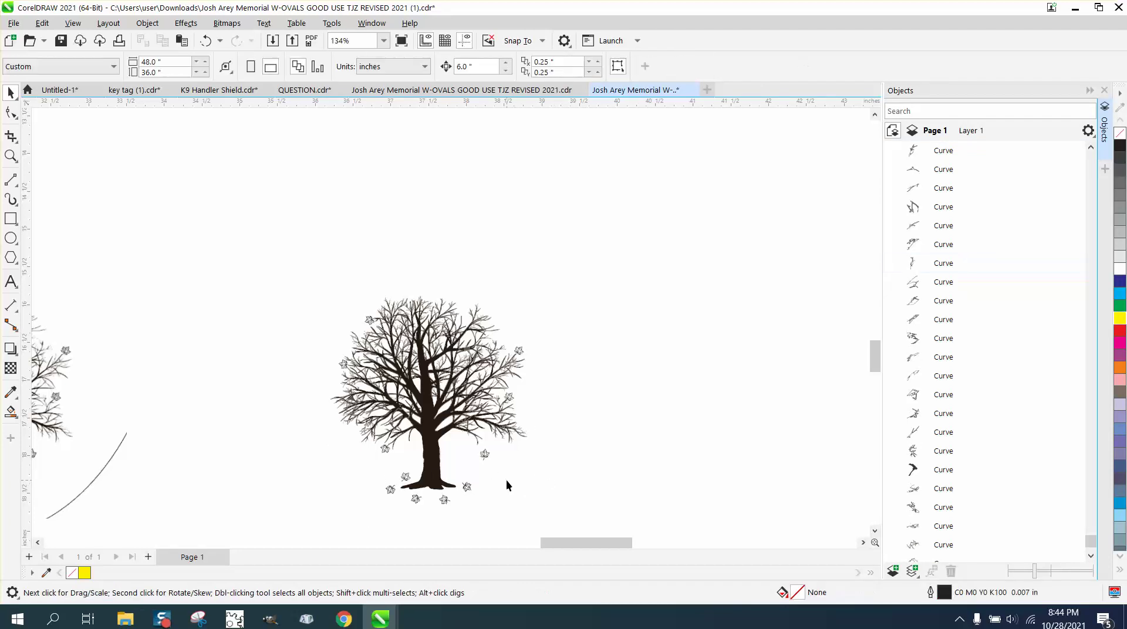
left_click(520, 351)
key("Delete")
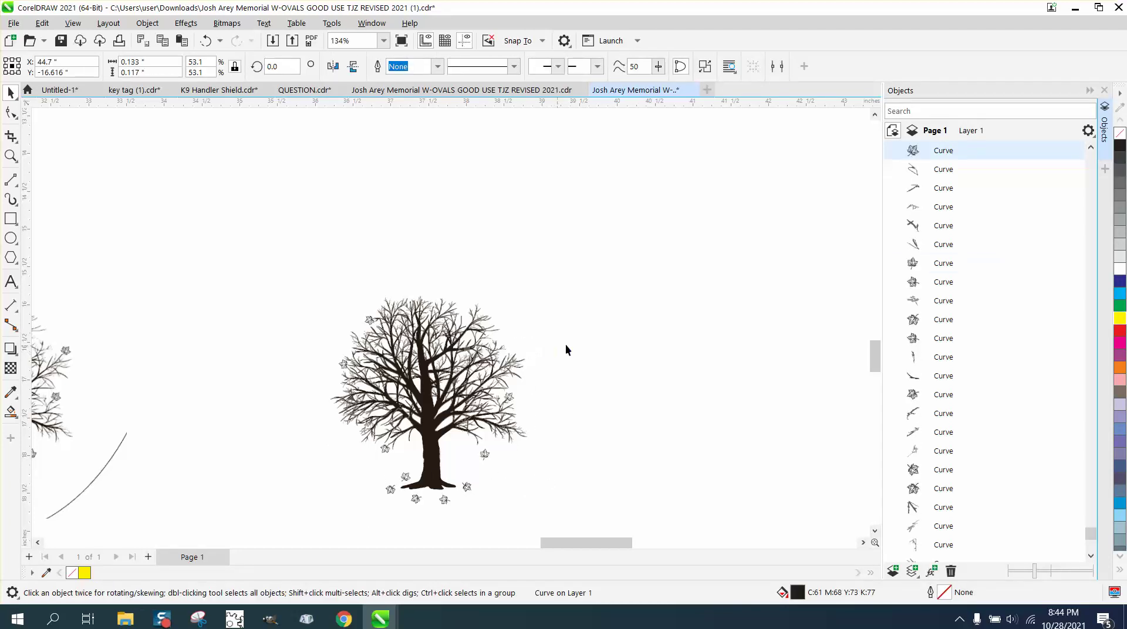
left_click(370, 324)
left_click_drag(370, 324, 824, 322)
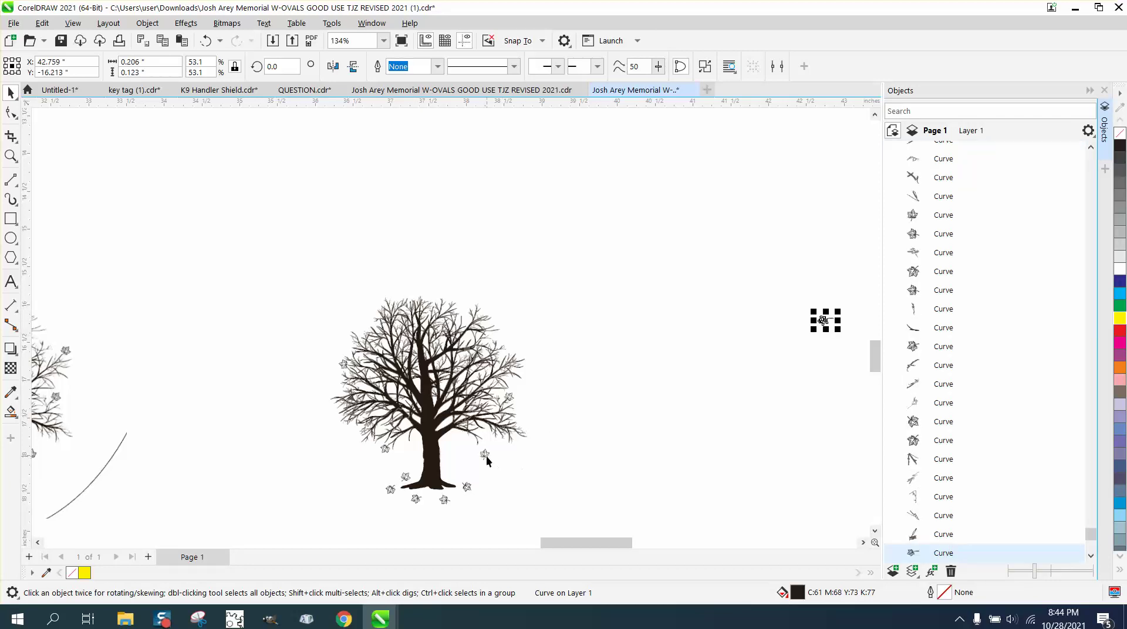
left_click(509, 399)
key("Delete")
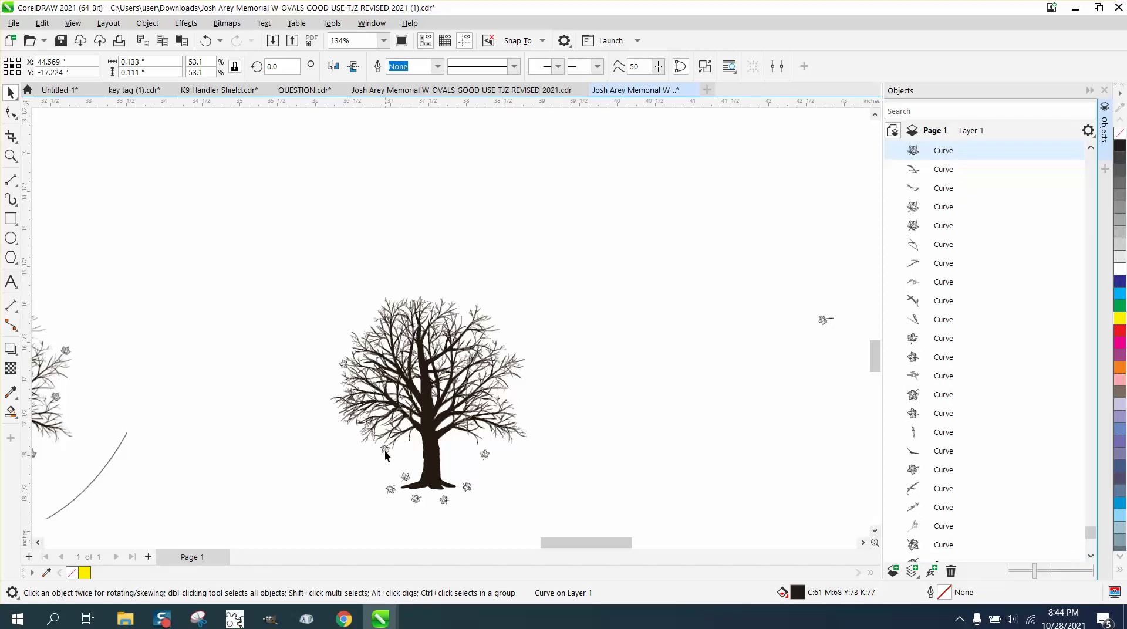
key("Tab")
Move the remaining eight leaves the same distance right with Ctrl+R, then close the Objects docker.
left_click(343, 365)
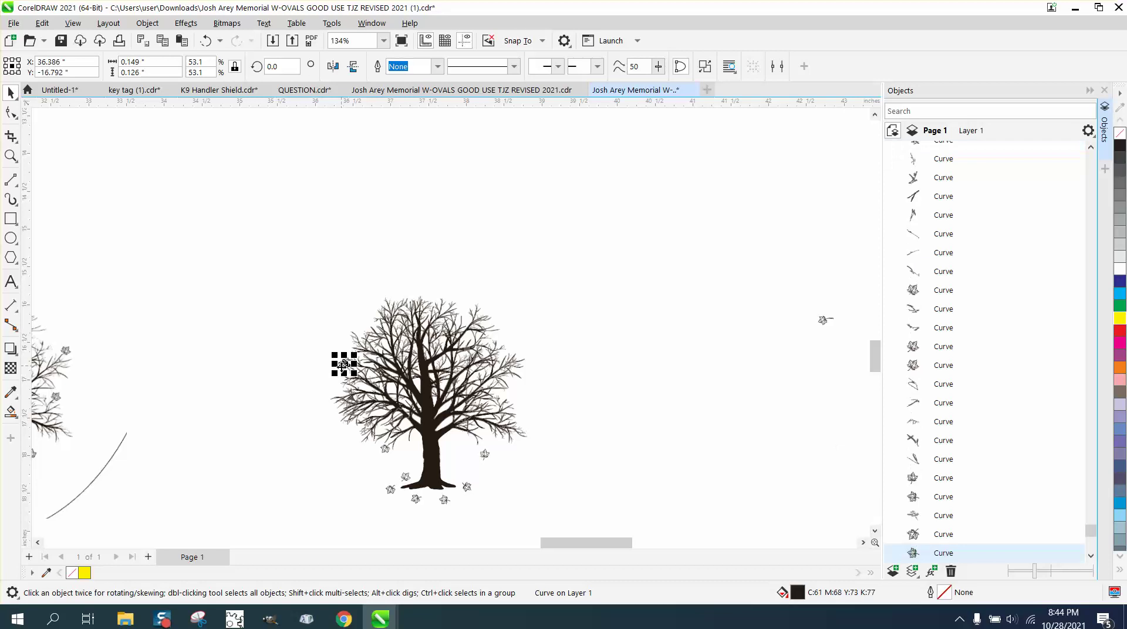
key("ctrl+r")
left_click(386, 450)
key("ctrl+r")
left_click(407, 476)
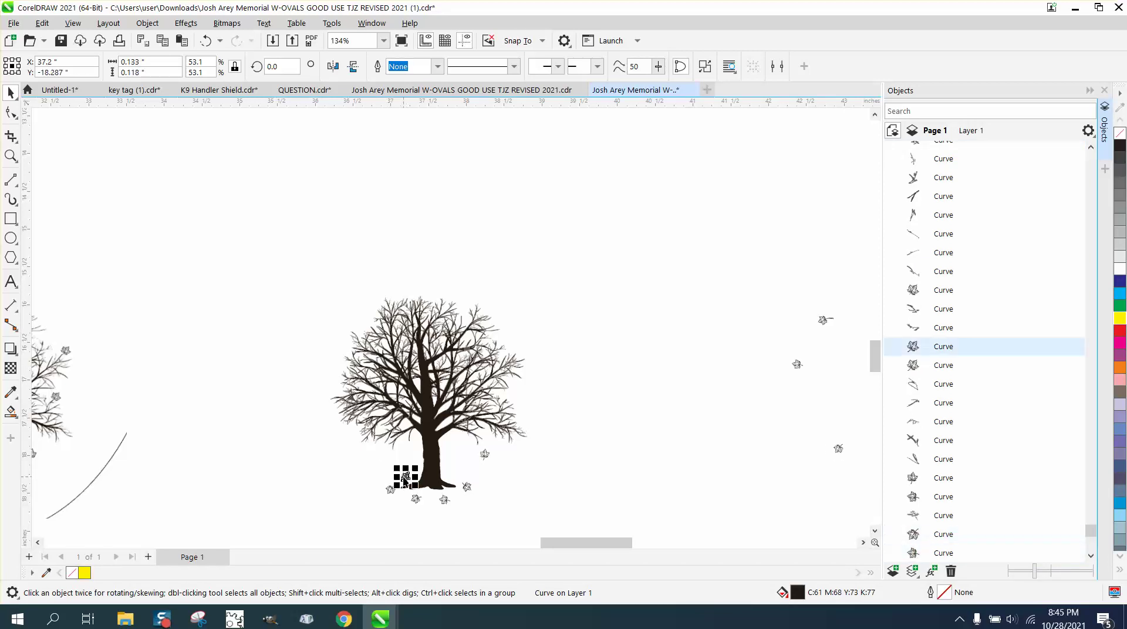
key("ctrl+r")
left_click(390, 490)
key("ctrl+r")
left_click(415, 500)
key("ctrl+r")
left_click(444, 500)
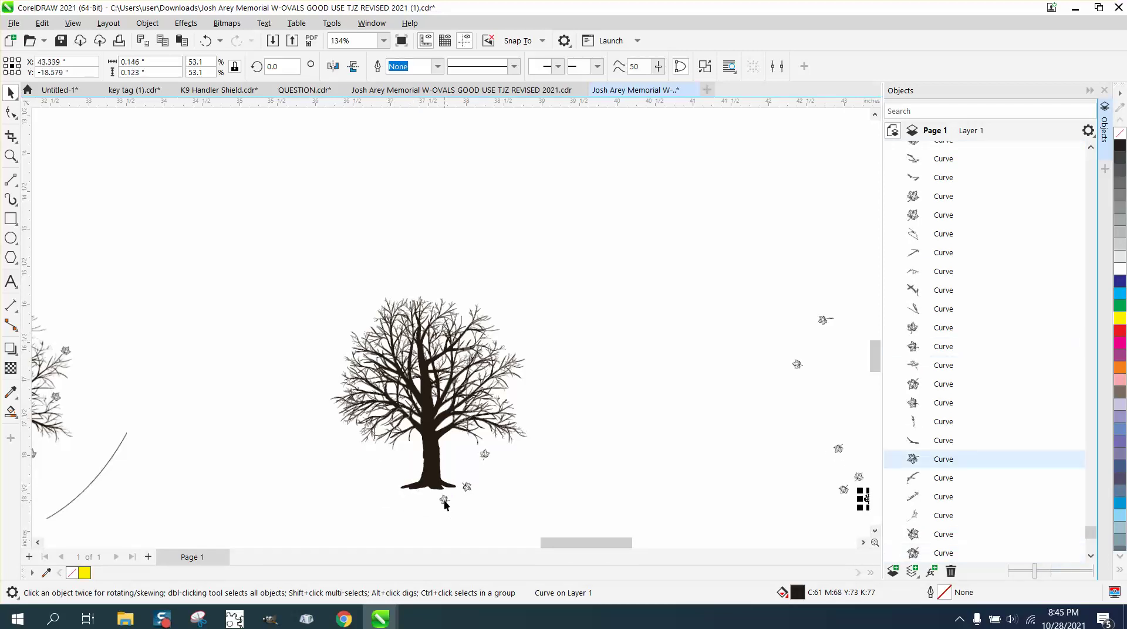
key("ctrl+r")
left_click(466, 487)
left_click(466, 488)
key("ctrl+r")
left_click(483, 455)
key("ctrl+r")
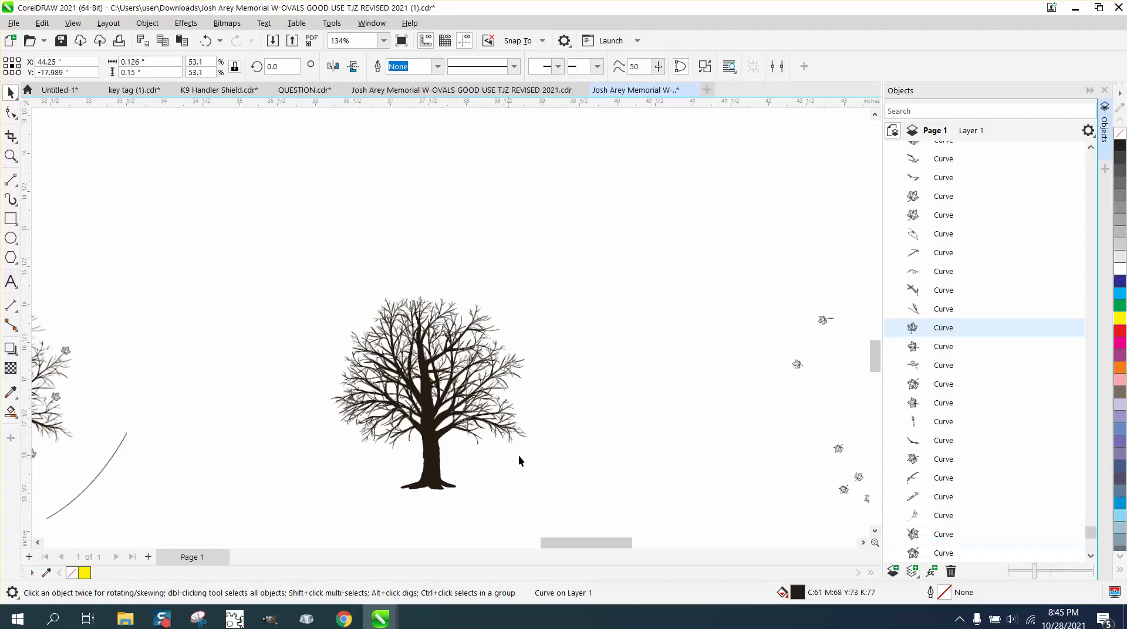
left_click(1104, 90)
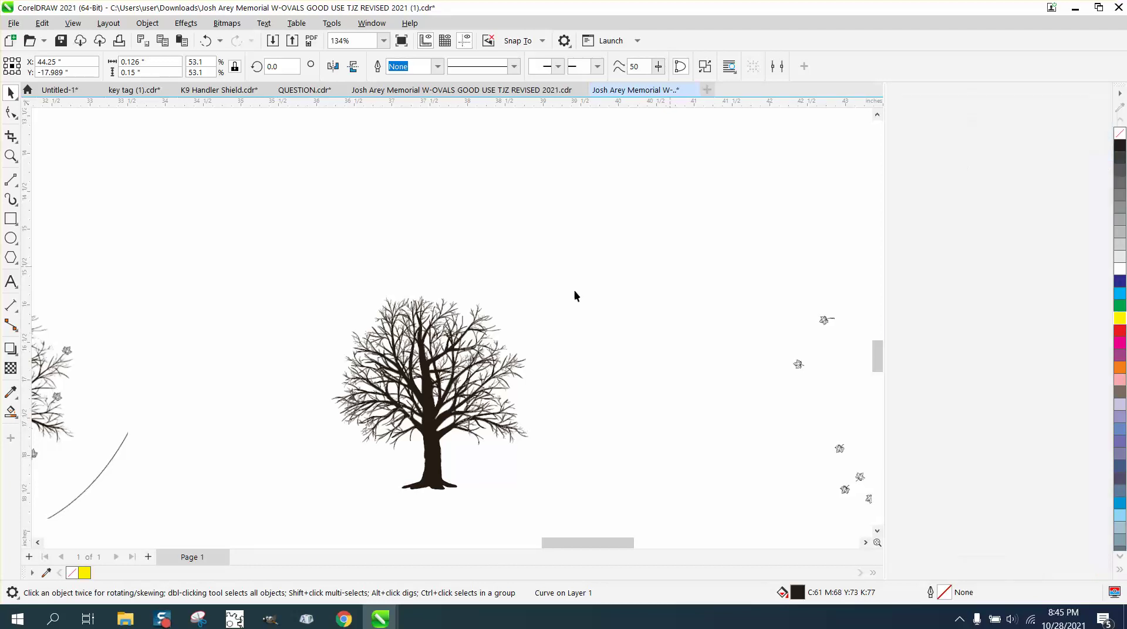
Inspect the branches up close, then marquee-select the whole tree and fill it black.
left_click(11, 156)
left_click_drag(487, 301, 557, 317)
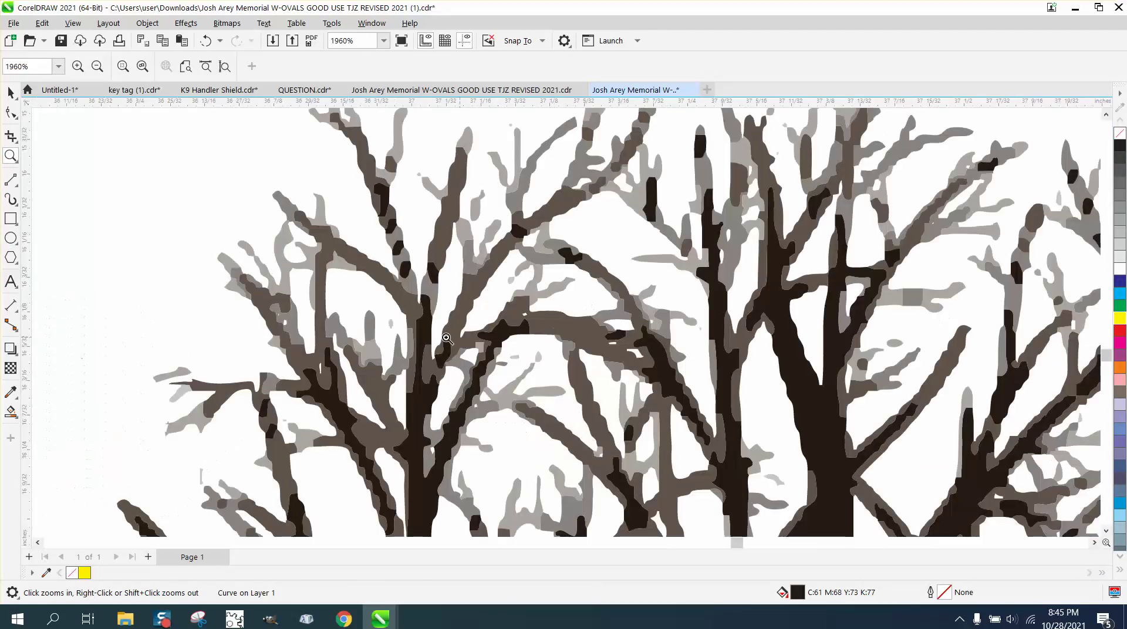
scroll(372, 294, "down", 5)
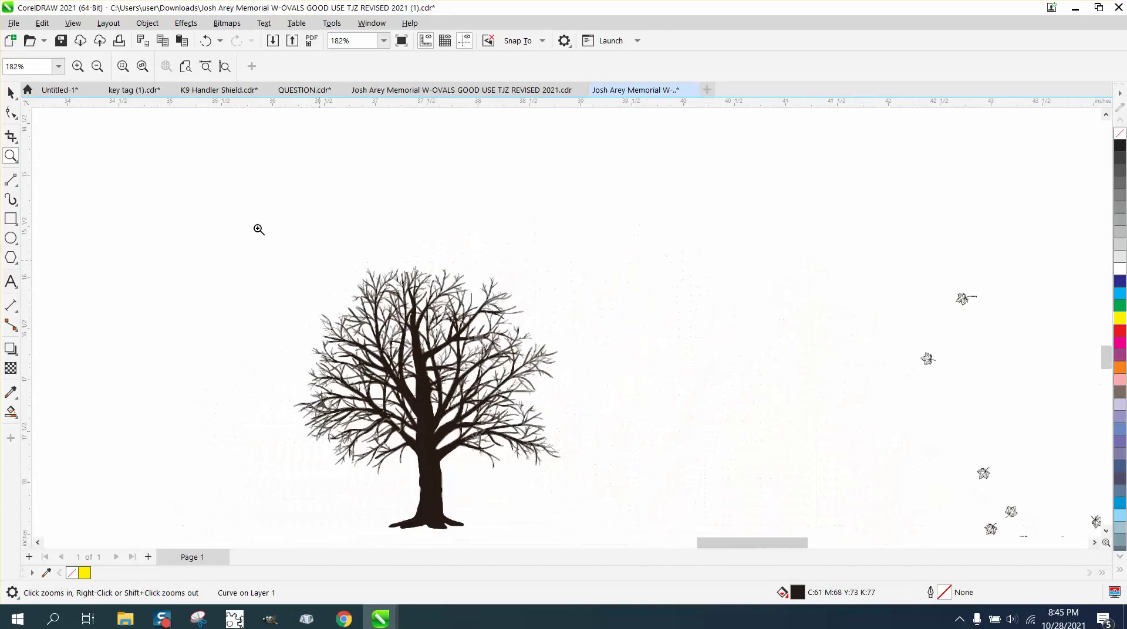
key("space")
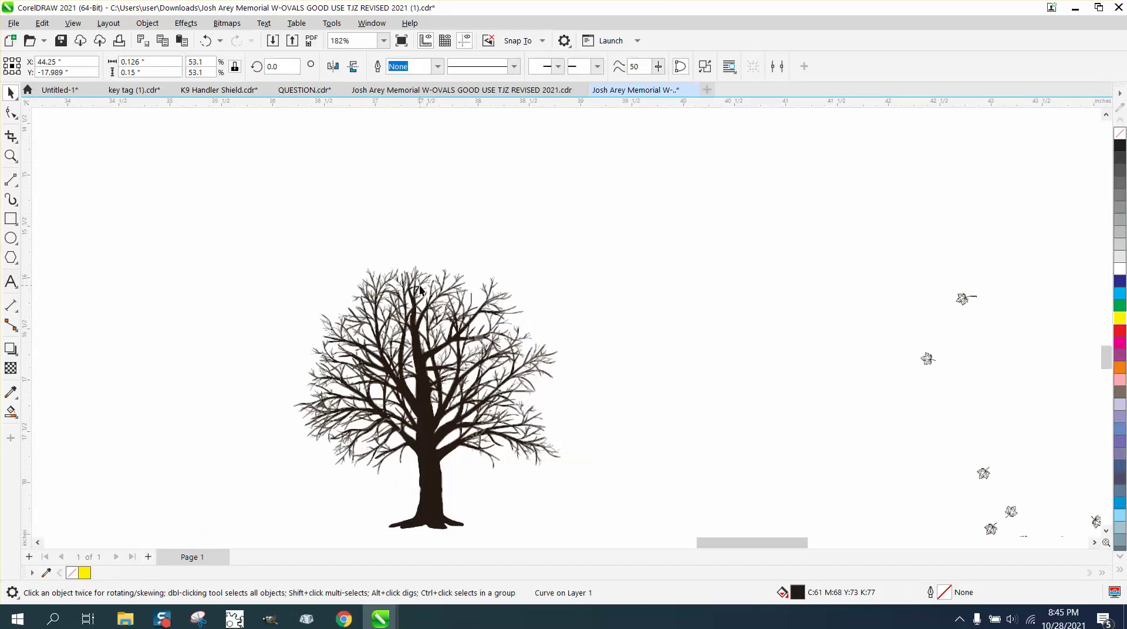
left_click(425, 243)
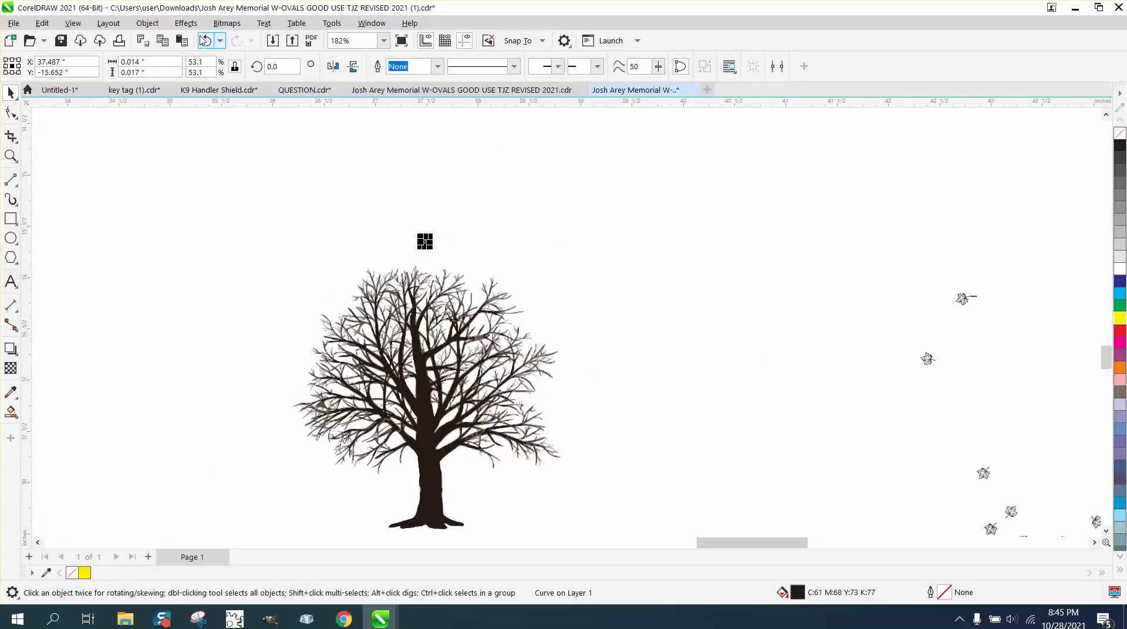
left_click(206, 40)
left_click_drag(274, 238, 468, 498)
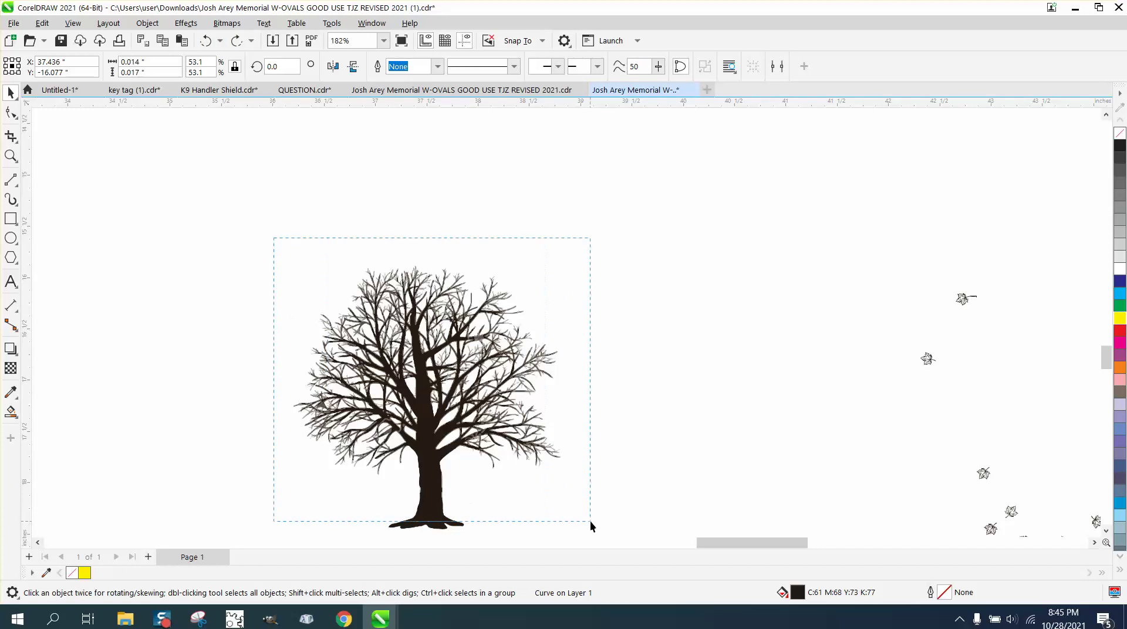
left_click_drag(590, 520, 623, 503)
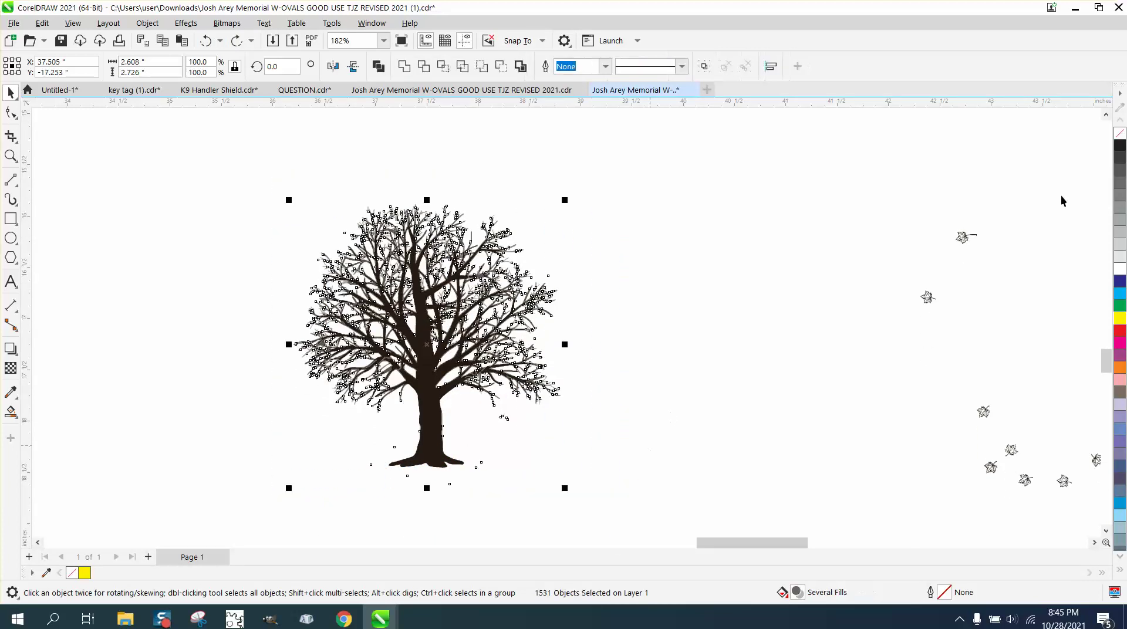
left_click(1120, 145)
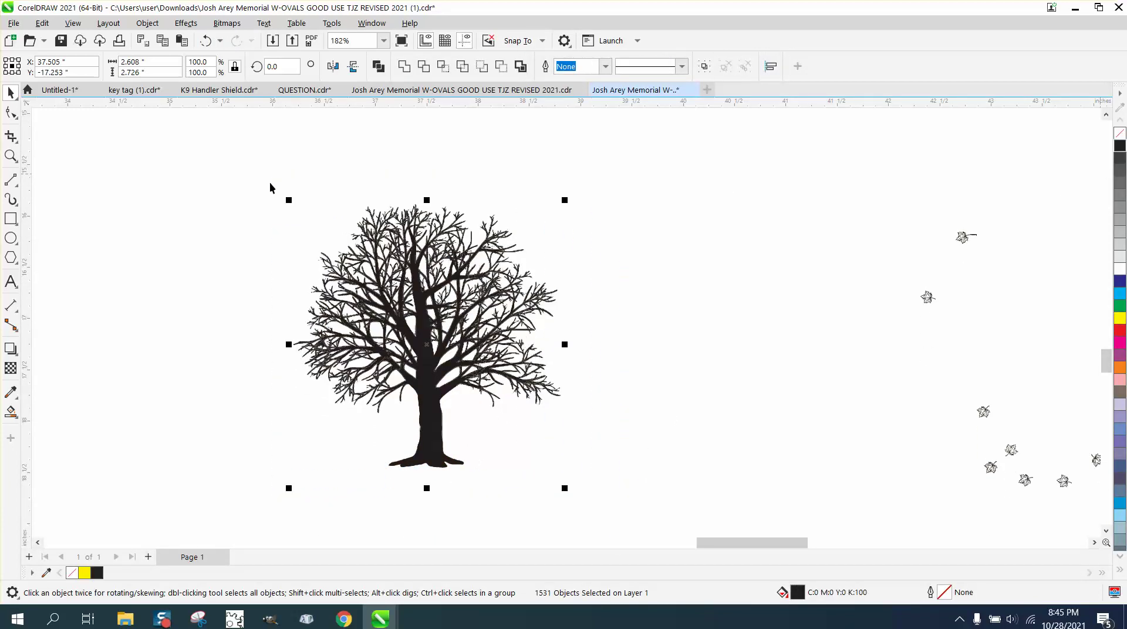
Zoom into the treetop to check the black fill, then reselect the whole tree.
left_click(10, 156)
left_click_drag(396, 187, 490, 271)
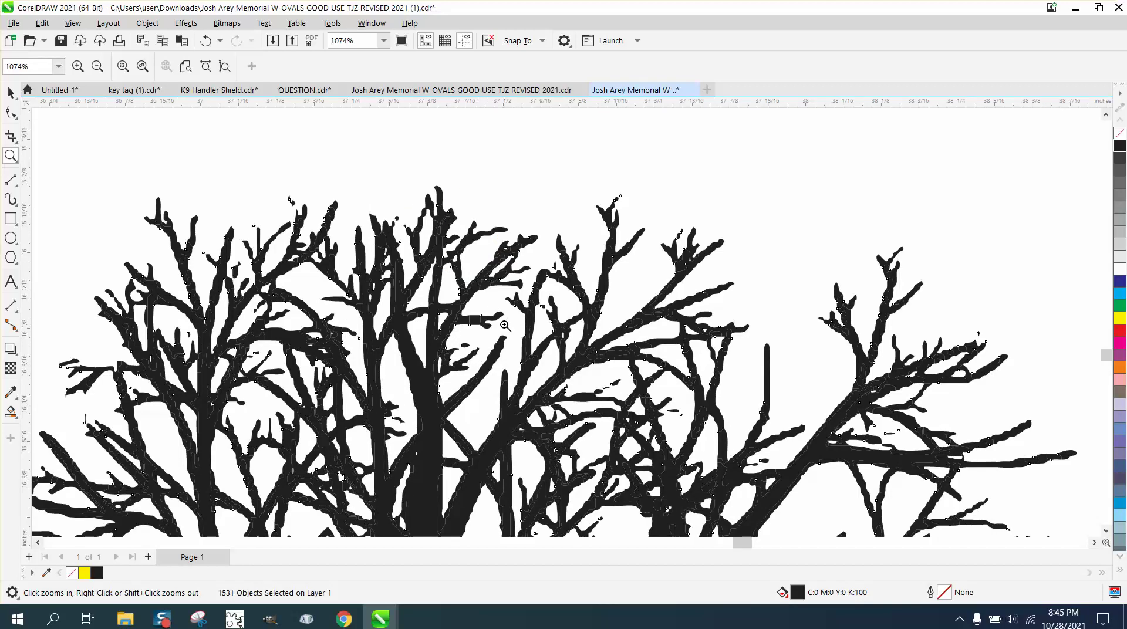
left_click_drag(410, 232, 475, 291)
scroll(440, 284, "down", 4)
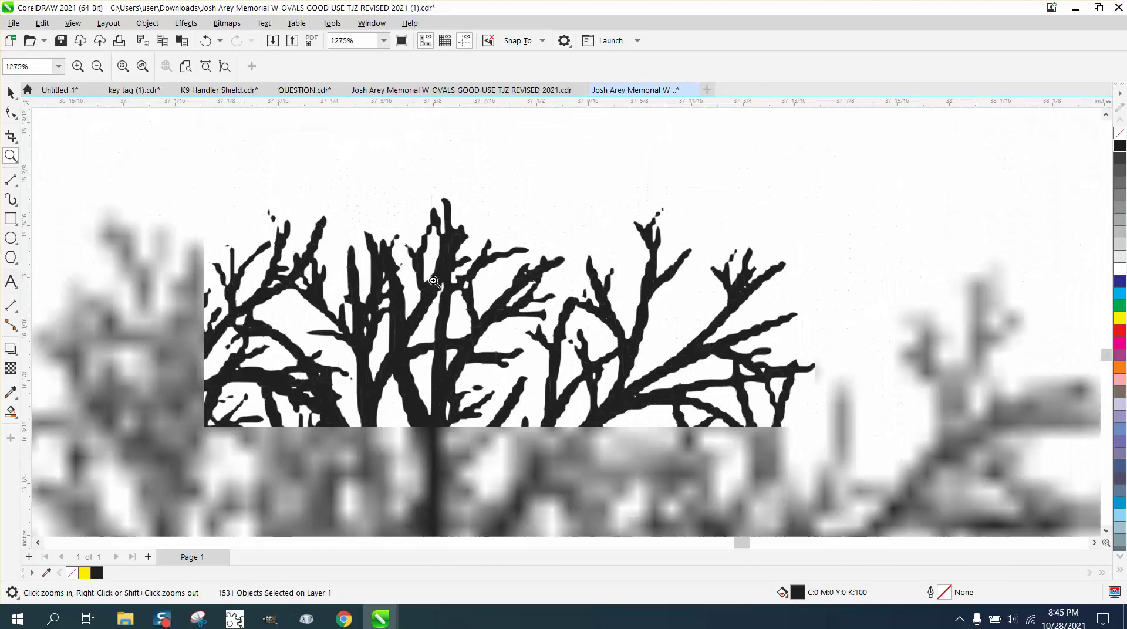
scroll(434, 282, "down", 6)
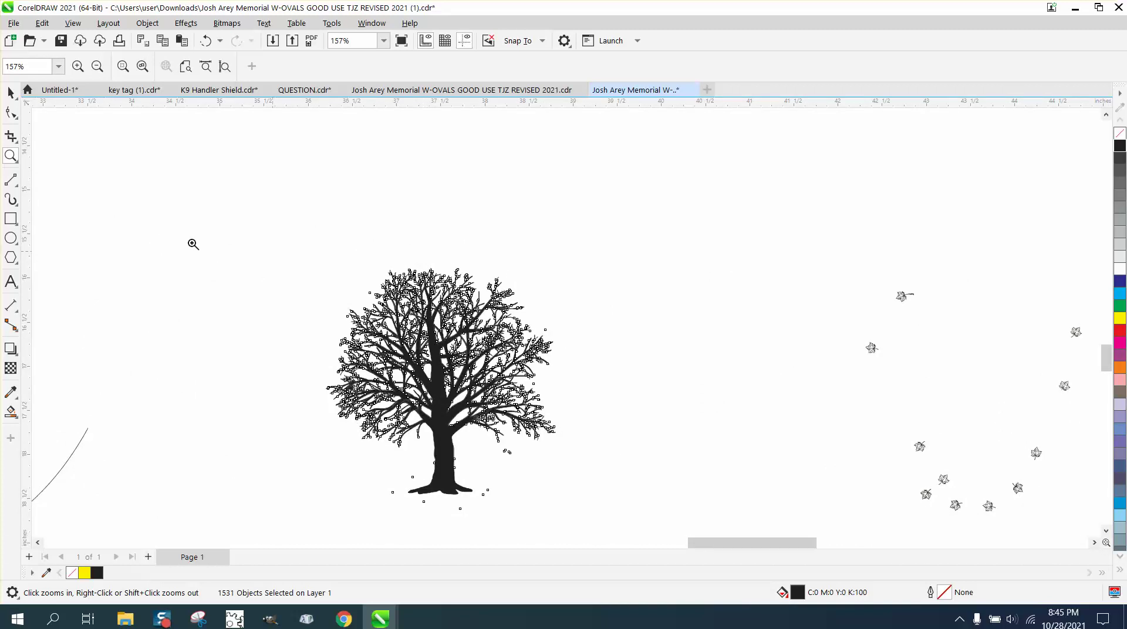
left_click(10, 92)
left_click_drag(241, 209, 640, 527)
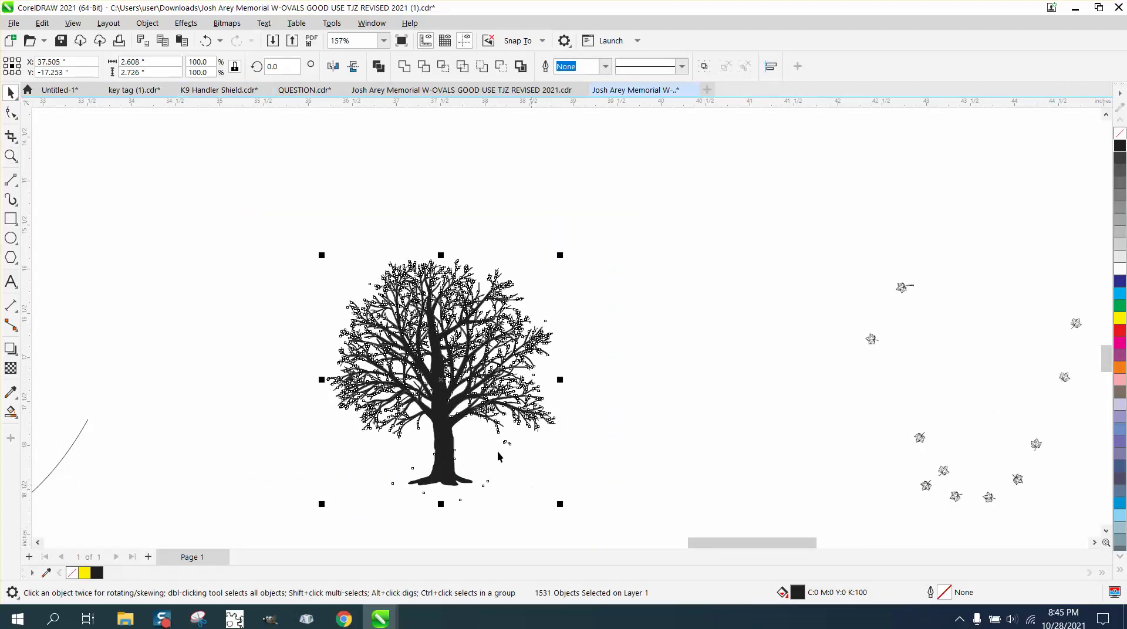
left_click(421, 448)
Check the small stray pieces beside the trunk with several trial marquee selections.
left_click(537, 445)
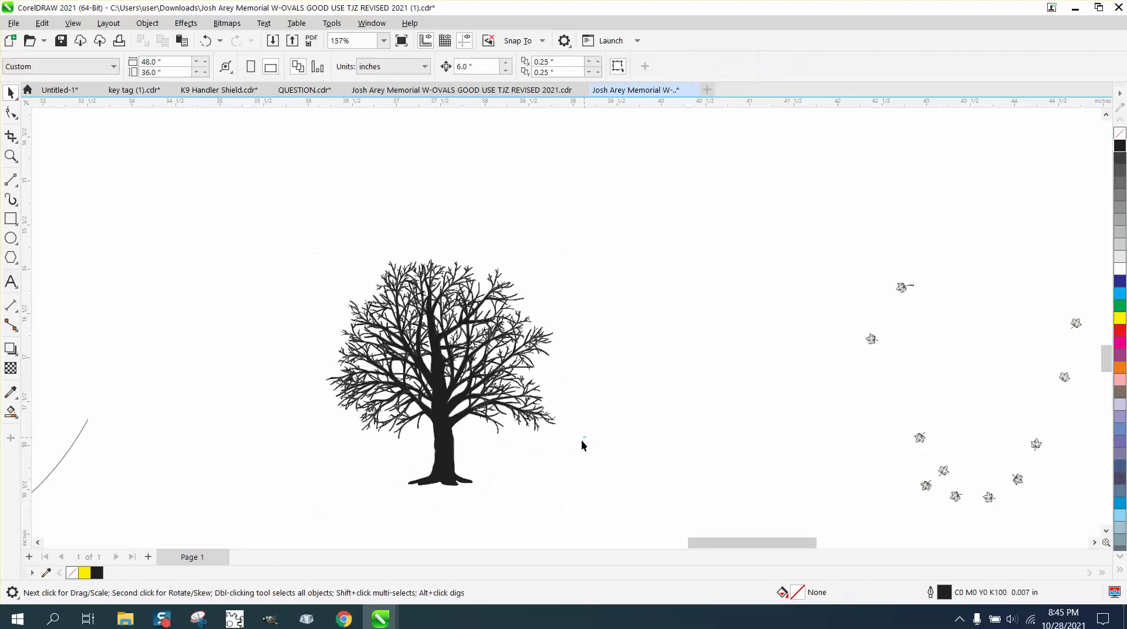
left_click_drag(491, 467, 488, 469)
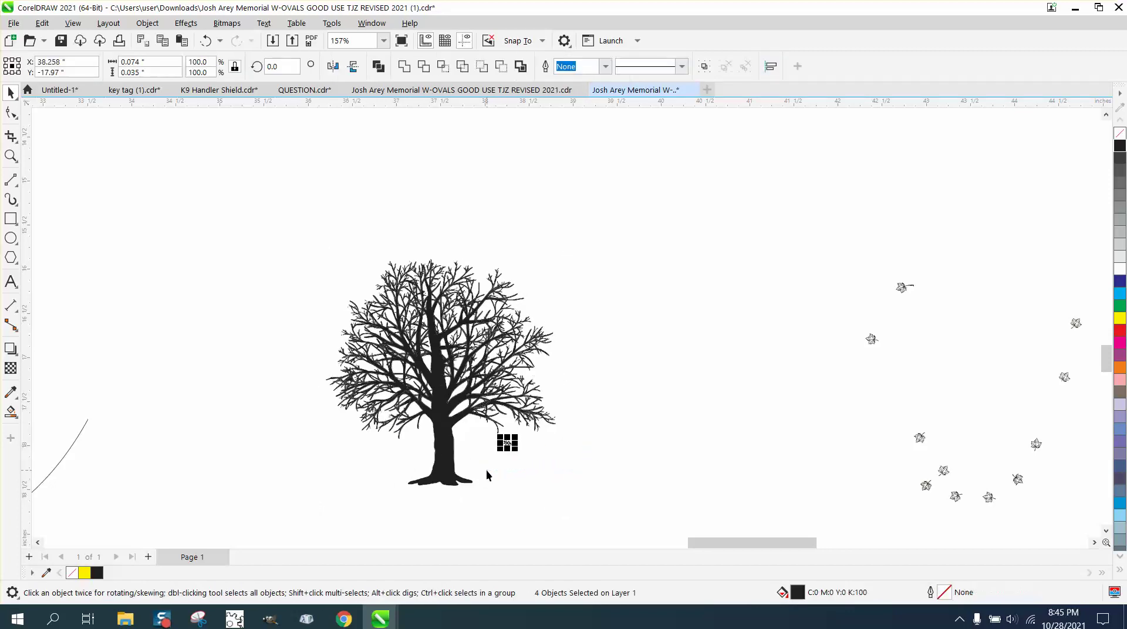
left_click(528, 464)
left_click_drag(469, 481, 488, 502)
left_click(488, 502)
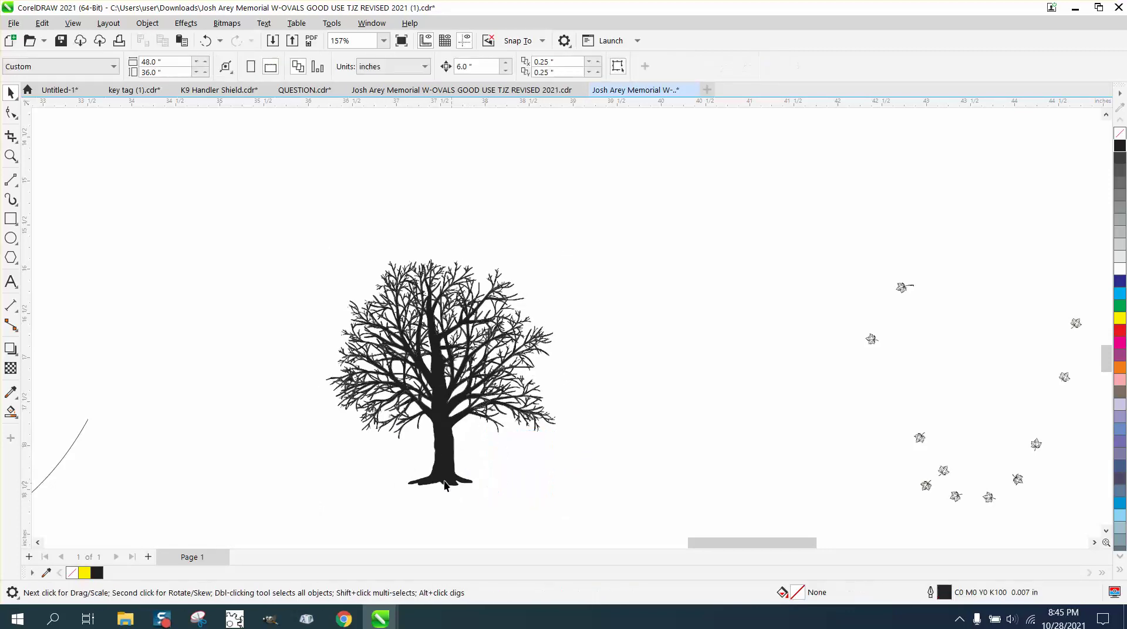
left_click_drag(400, 495, 405, 504)
left_click(404, 481)
left_click_drag(597, 527, 598, 528)
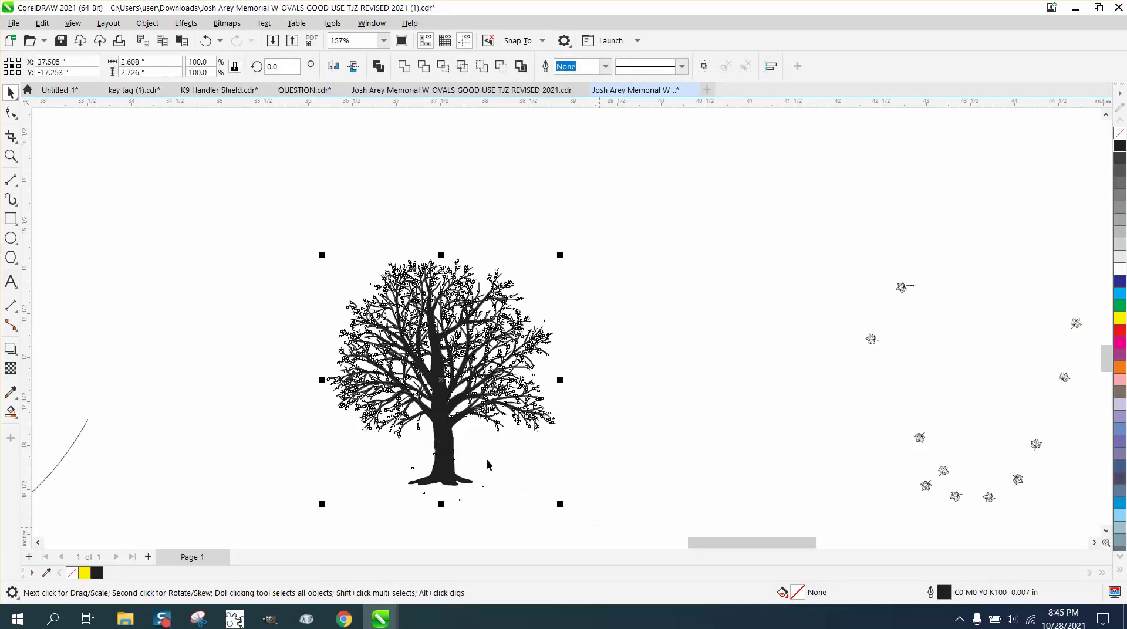
left_click(506, 482)
left_click_drag(478, 499, 404, 510)
left_click_drag(386, 467, 428, 502)
left_click(429, 507)
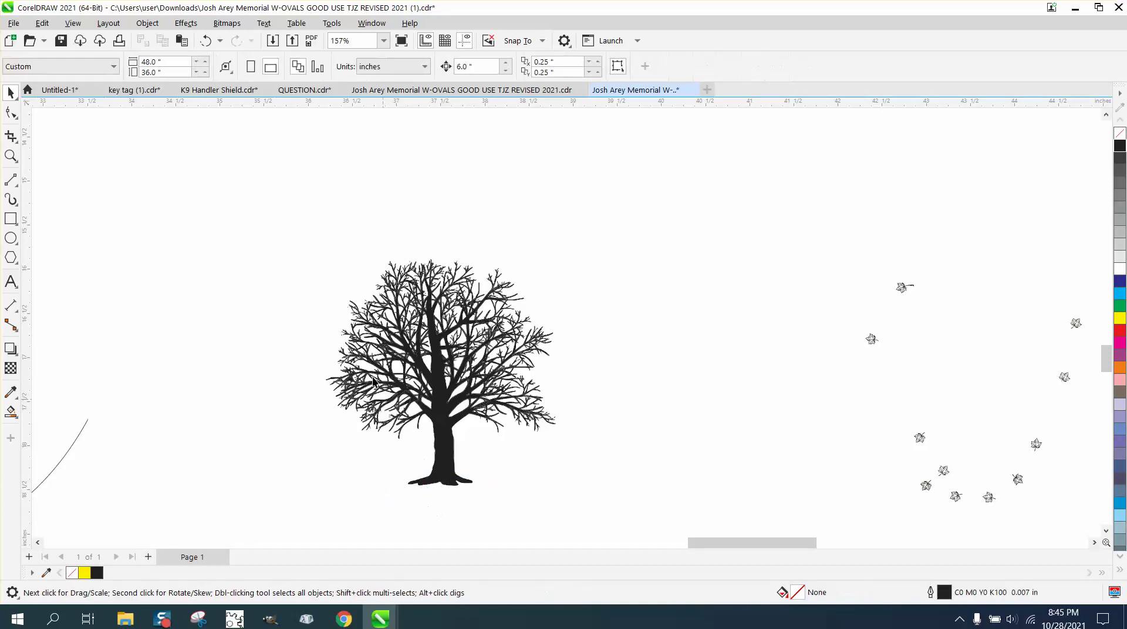
Drag the trunk and main branches out to the right, then undo the move.
left_click(443, 419)
left_click_drag(442, 419, 634, 411)
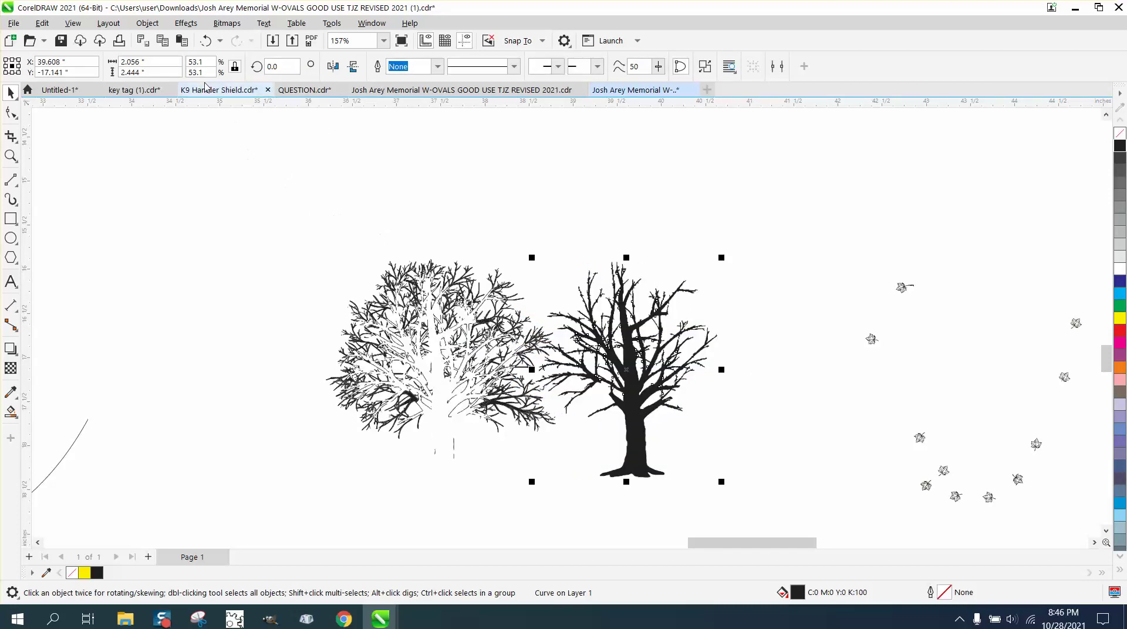
left_click(205, 41)
Marquee-select the whole traced tree, checking a few tiny curves along the way.
left_click_drag(325, 270, 601, 545)
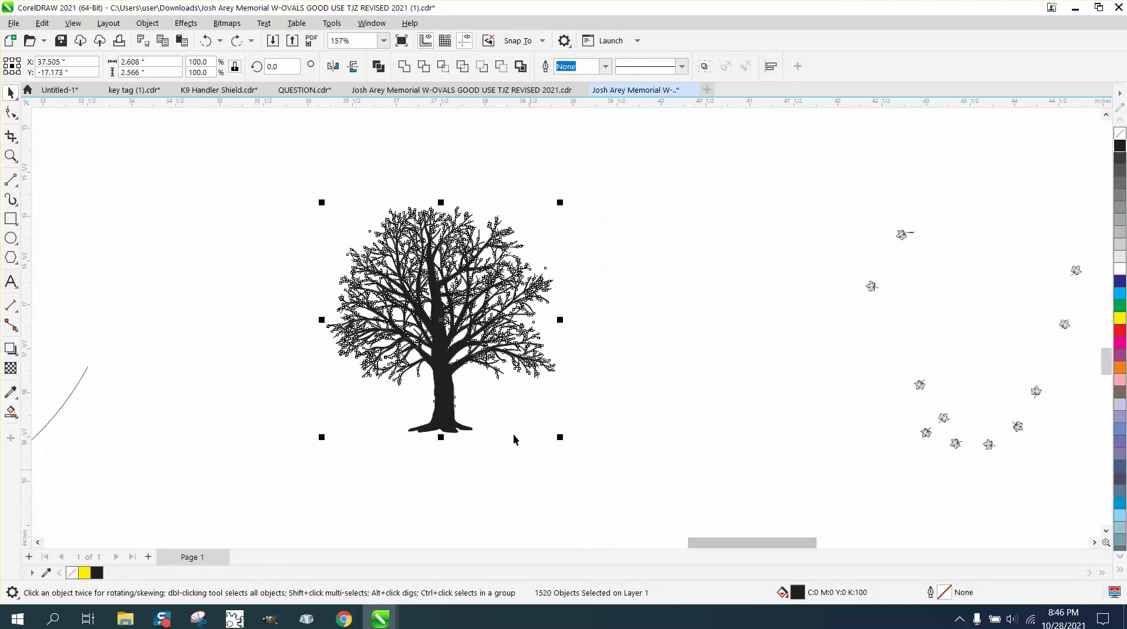
left_click(332, 226)
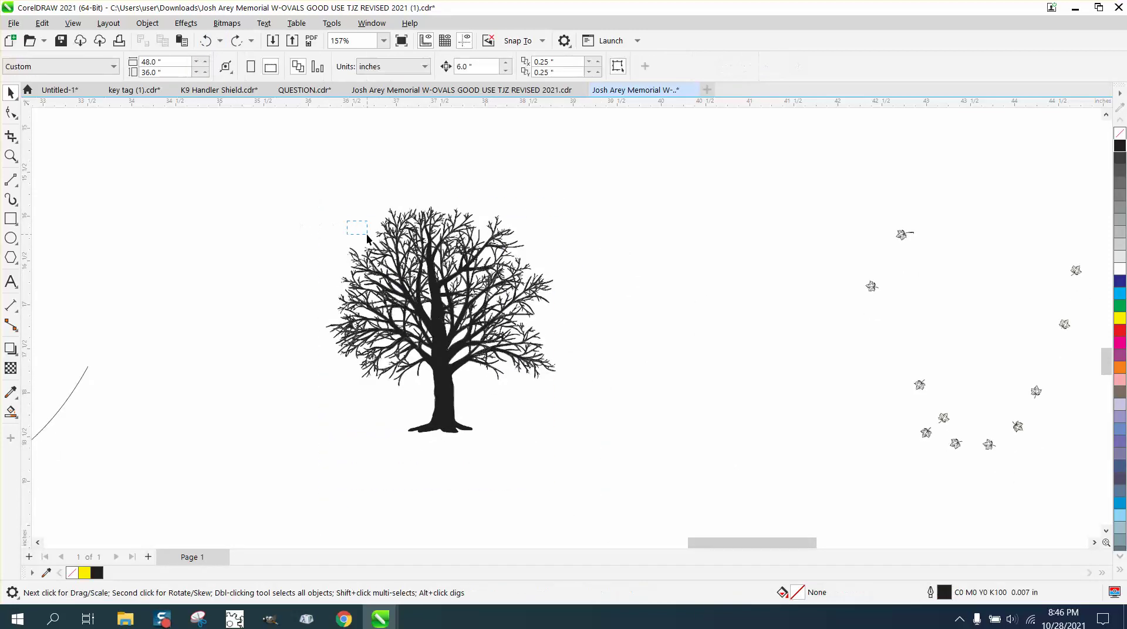
left_click_drag(379, 241, 382, 245)
key("Escape")
left_click_drag(317, 186, 603, 448)
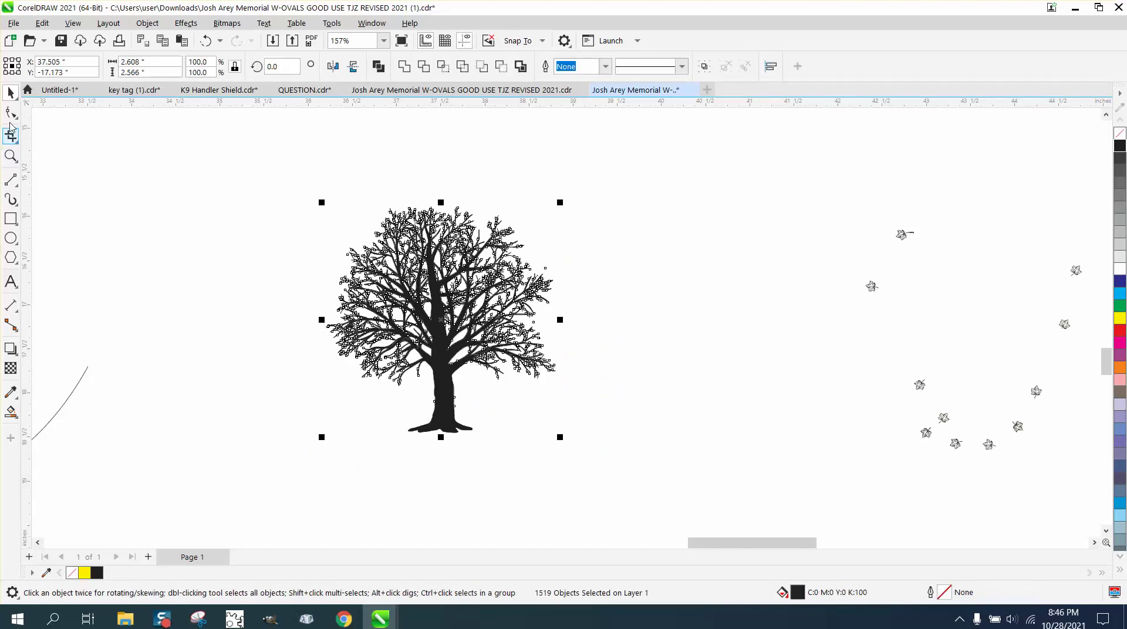
key("space")
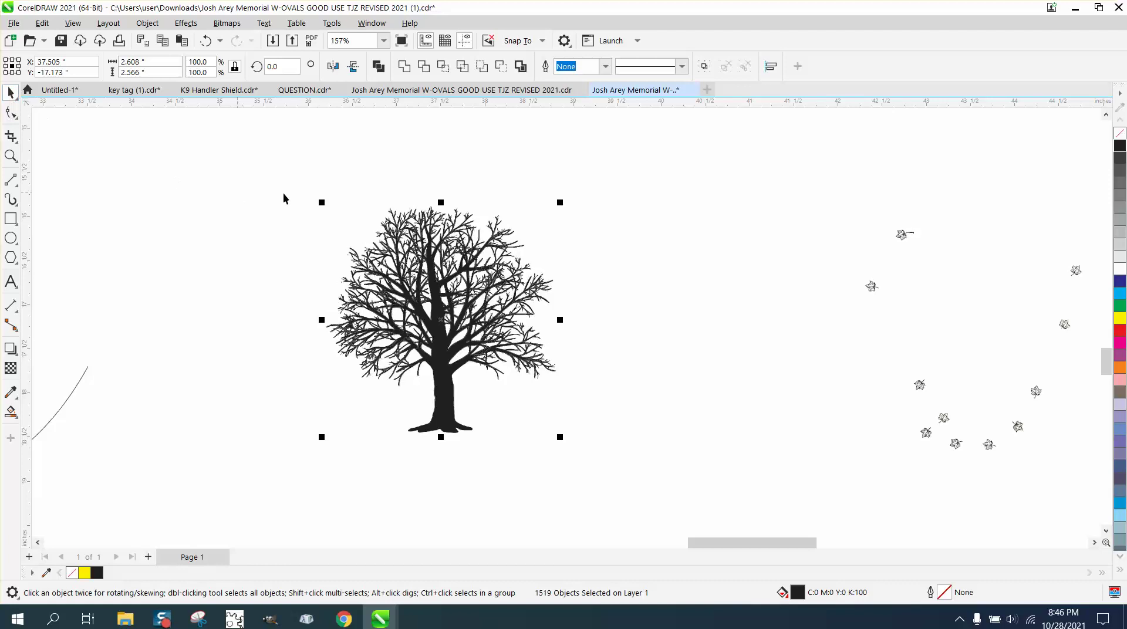
left_click_drag(295, 186, 626, 496)
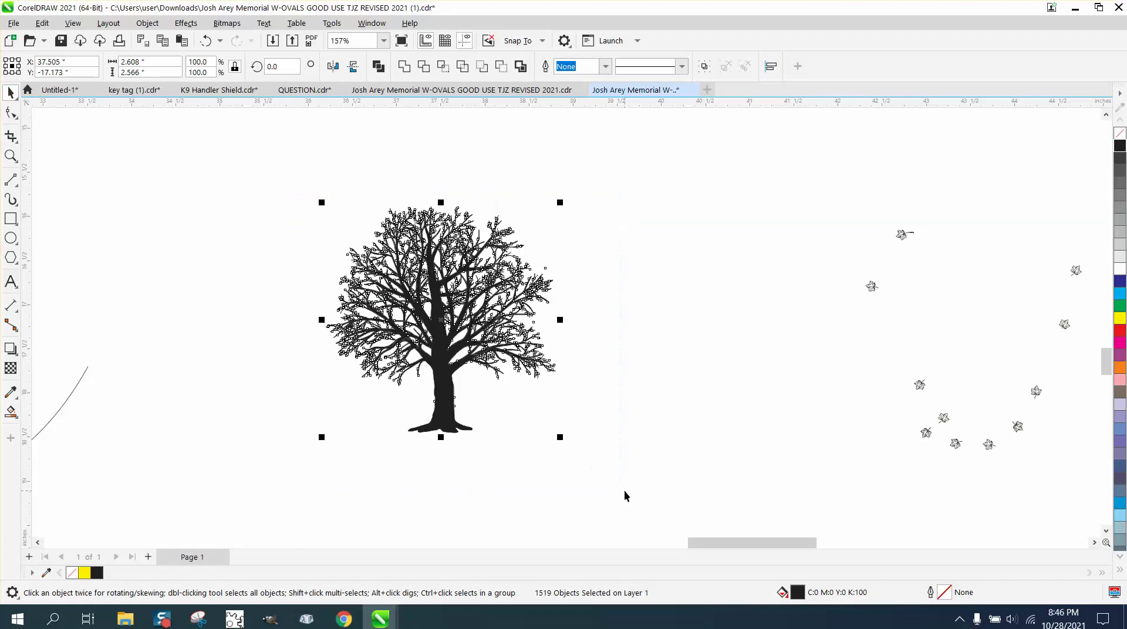
left_click(561, 288)
left_click(545, 266)
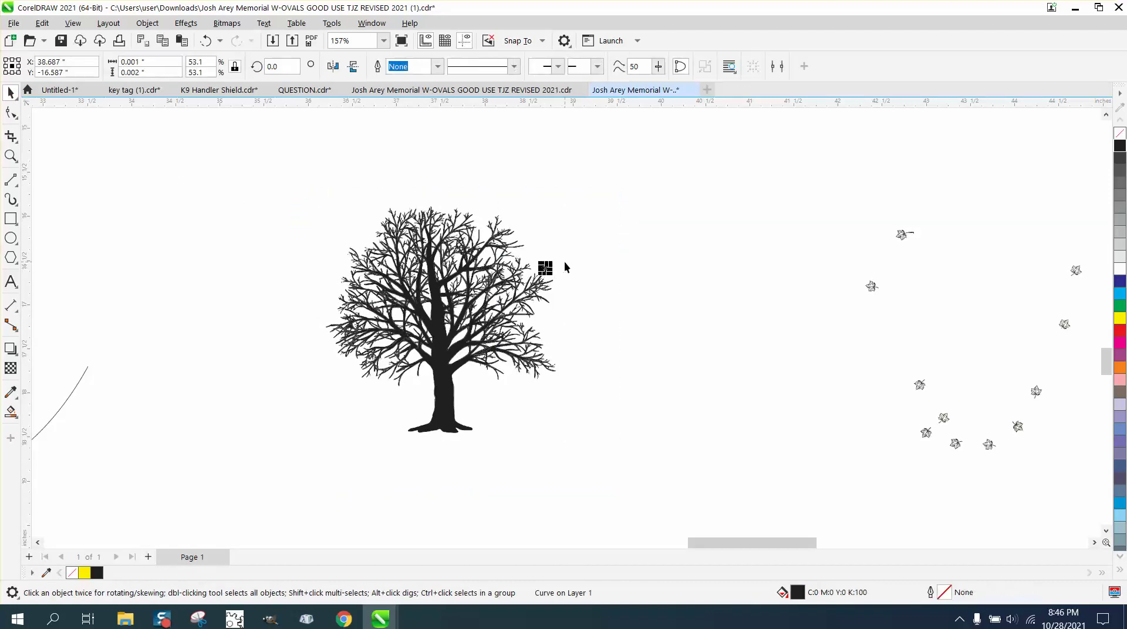
key("Escape")
left_click_drag(302, 189, 612, 496)
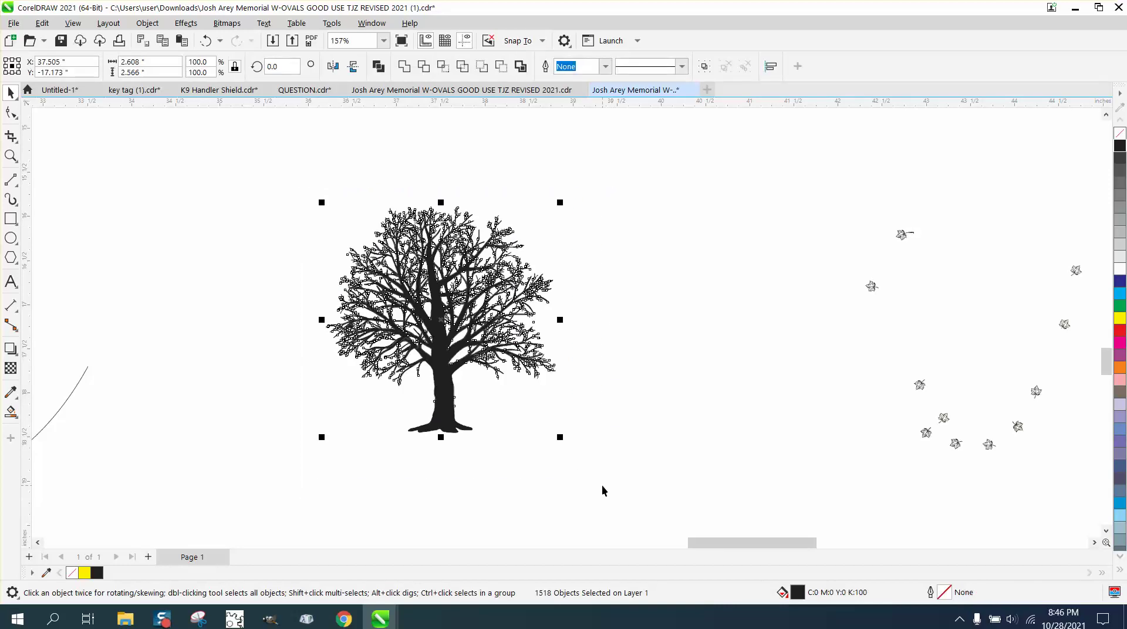
Zoom into the upper-left branches and delete the stray speck left of them.
left_click(10, 156)
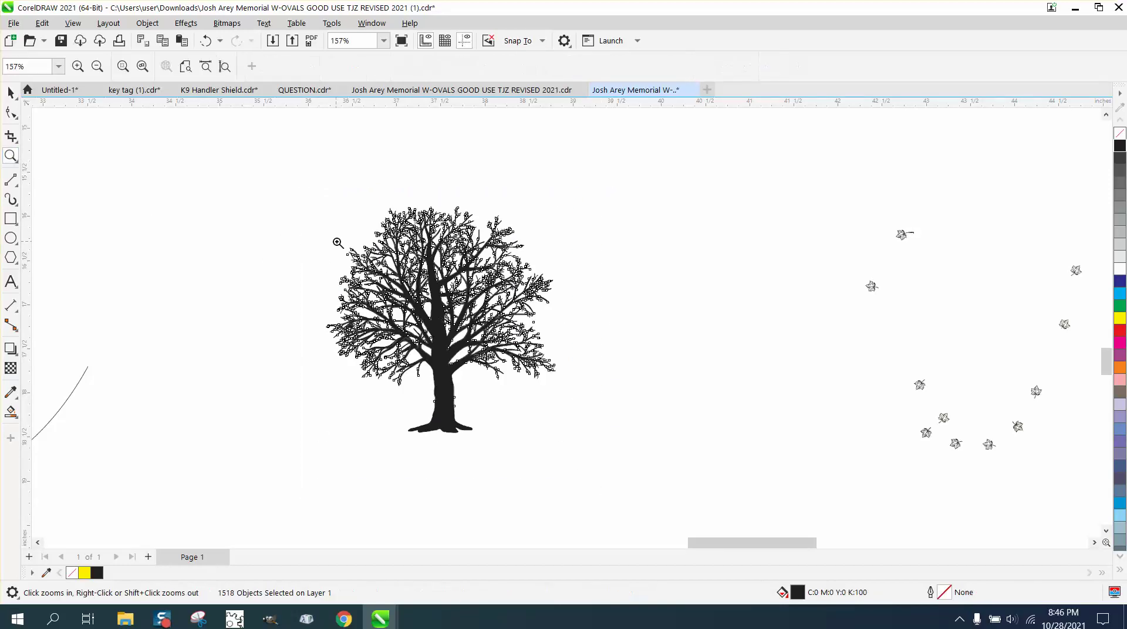
left_click_drag(338, 242, 379, 262)
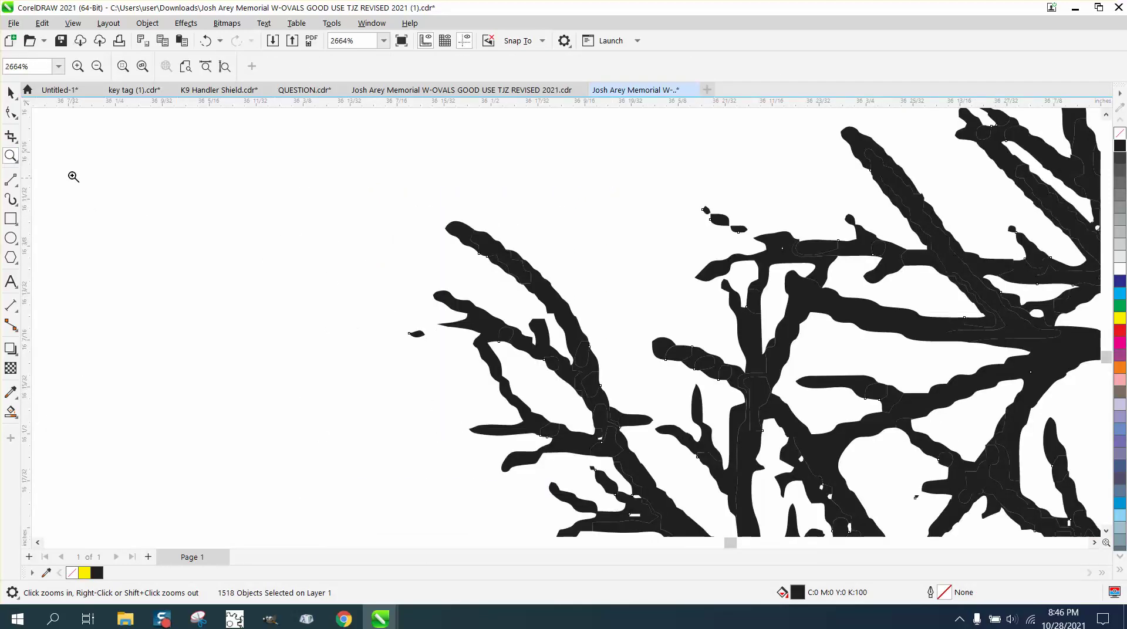
key("space")
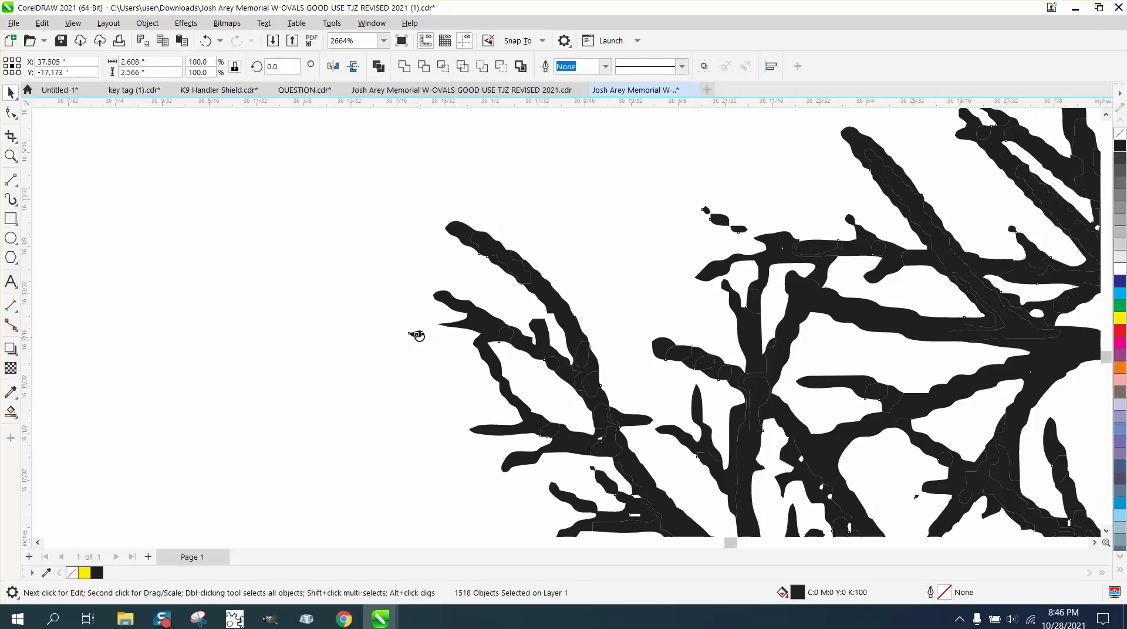
left_click(417, 334)
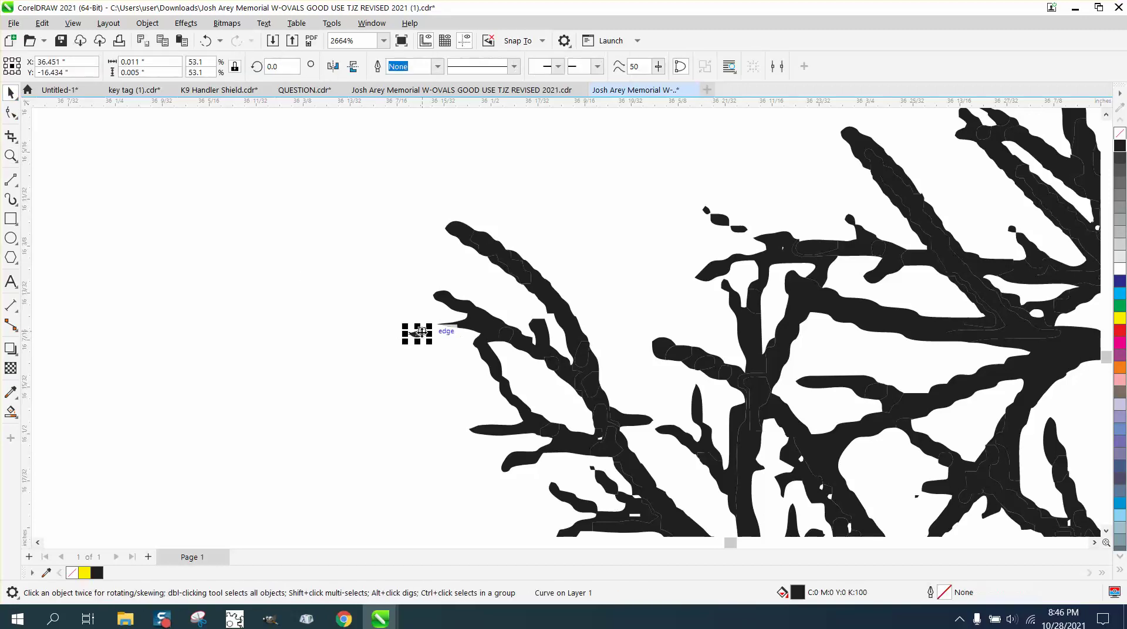
key("Delete")
scroll(255, 271, "down", 4)
scroll(250, 229, "down", 4)
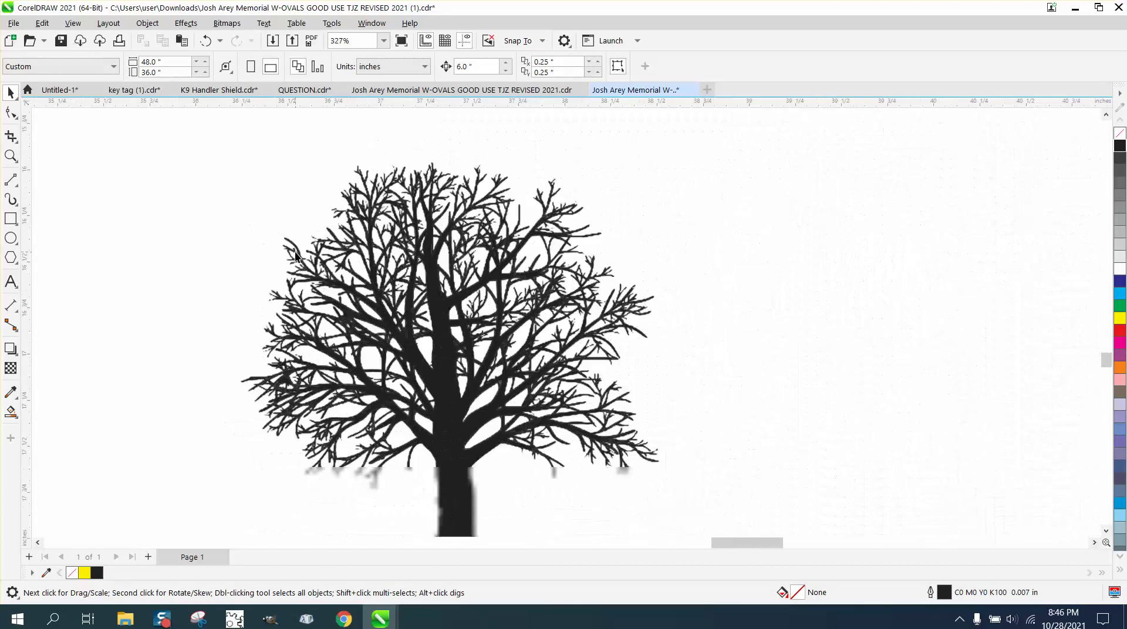
Merge the 1517 selected tree curves into one curve with Object > Combine, then reselect it.
left_click_drag(262, 180, 613, 502)
left_click(147, 23)
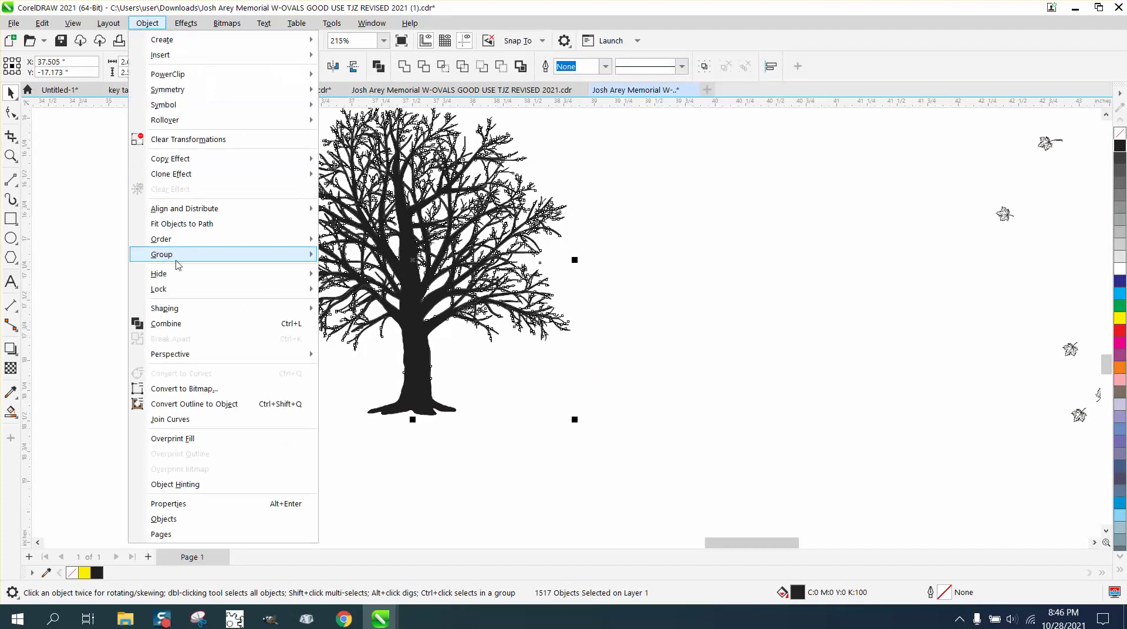
left_click(166, 324)
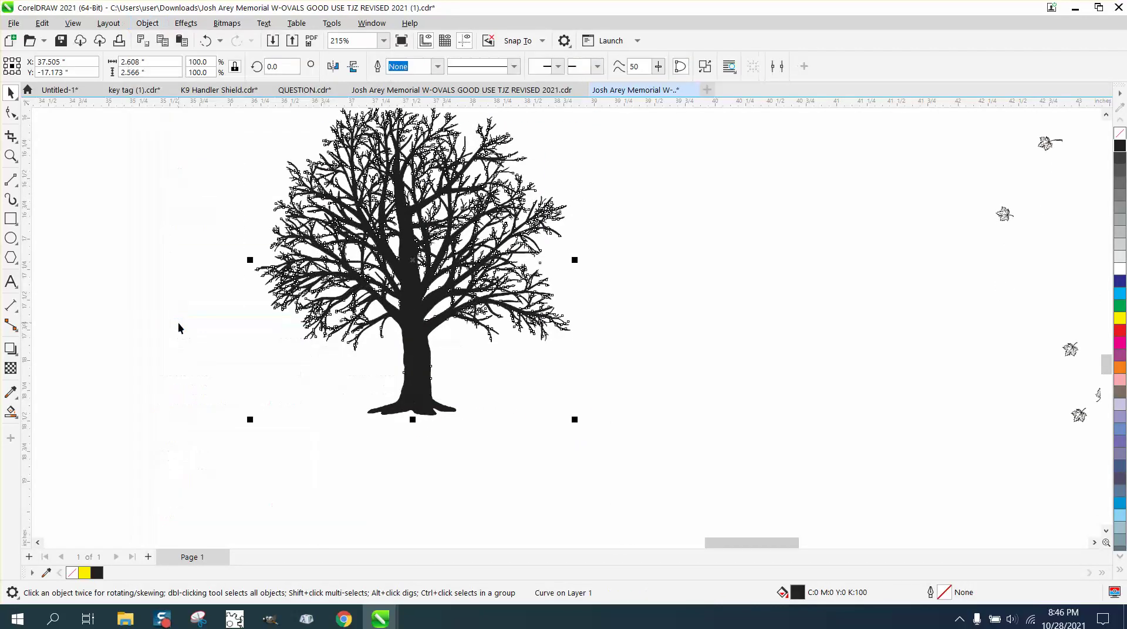
key("z")
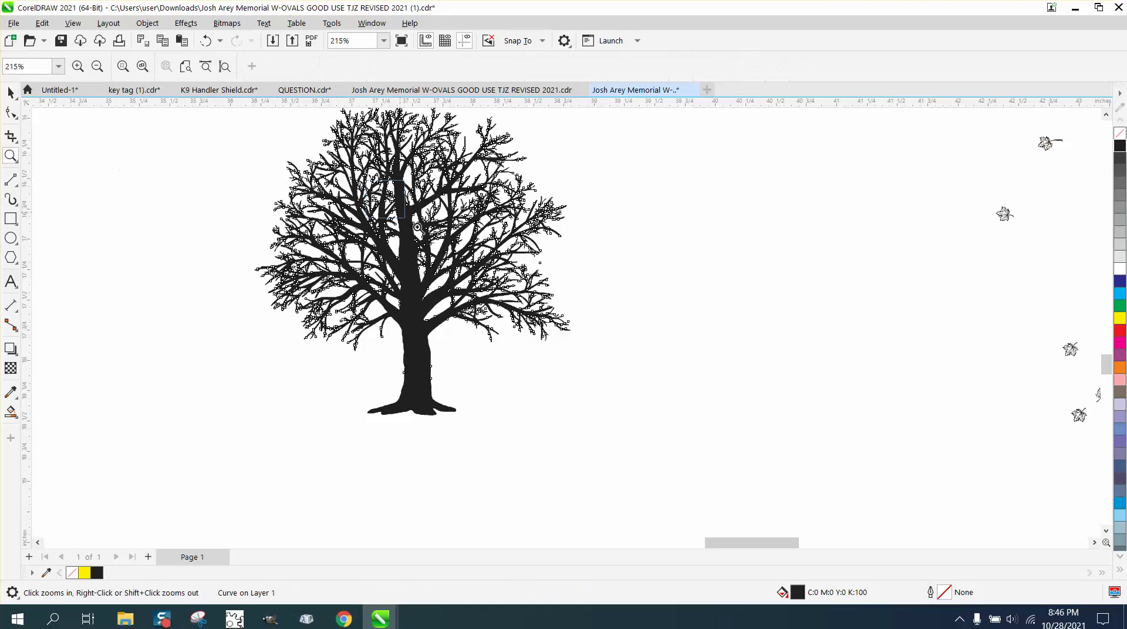
left_click(468, 263)
right_click(472, 265)
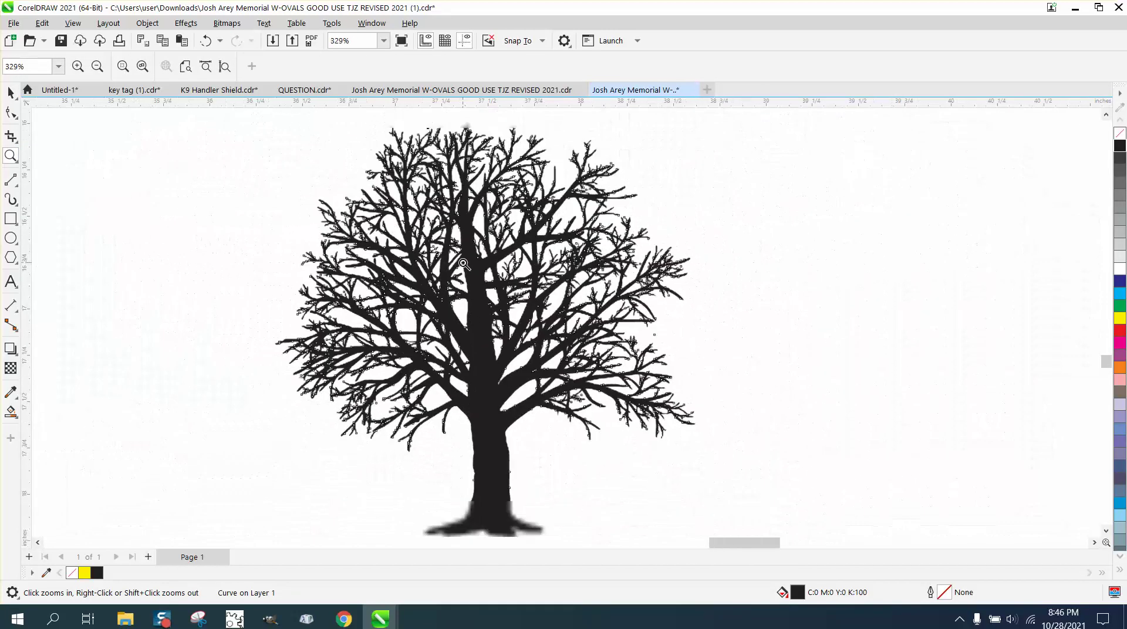
left_click(10, 92)
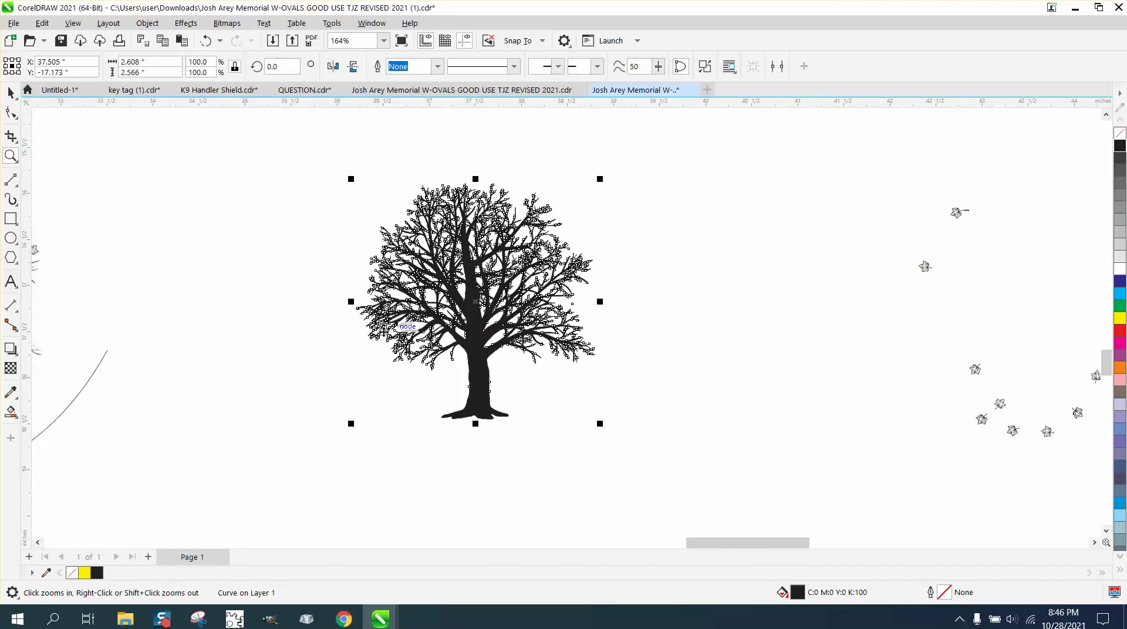
scroll(405, 340, "down", 1)
Move the tree 6 inches right, group it with its maple leaves, and move it back.
key("Right")
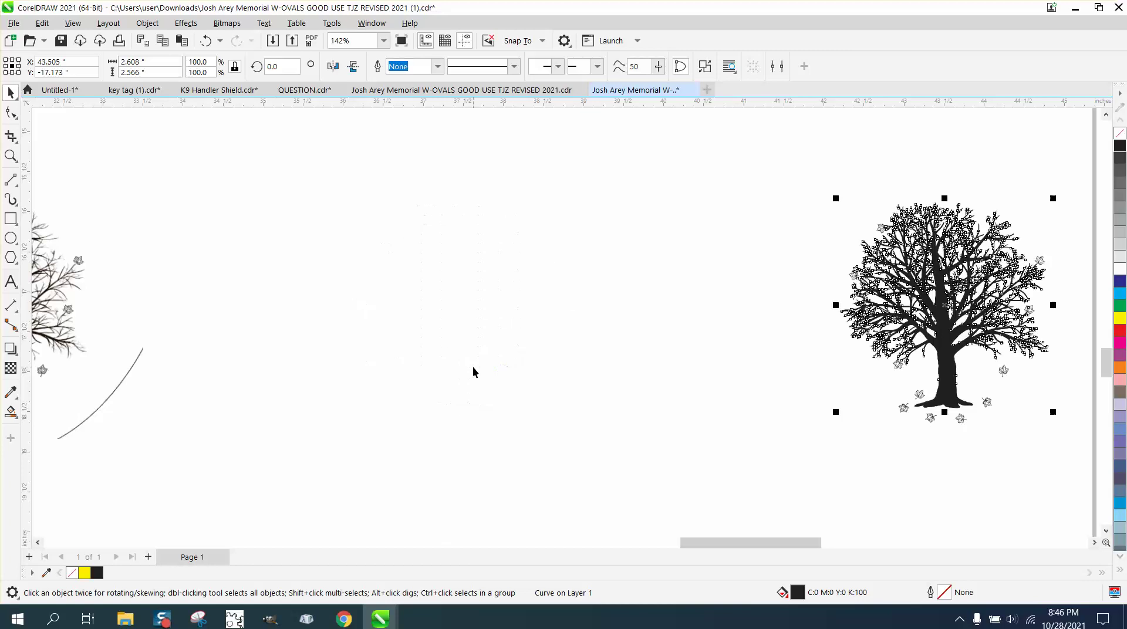
left_click(685, 386)
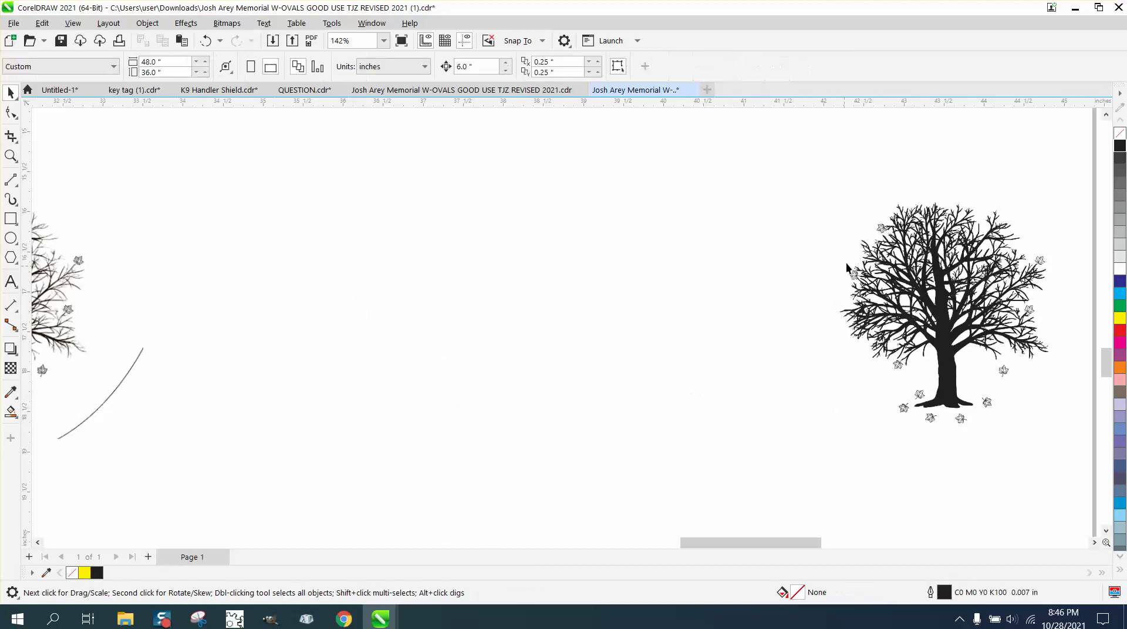
left_click_drag(1070, 427, 1087, 459)
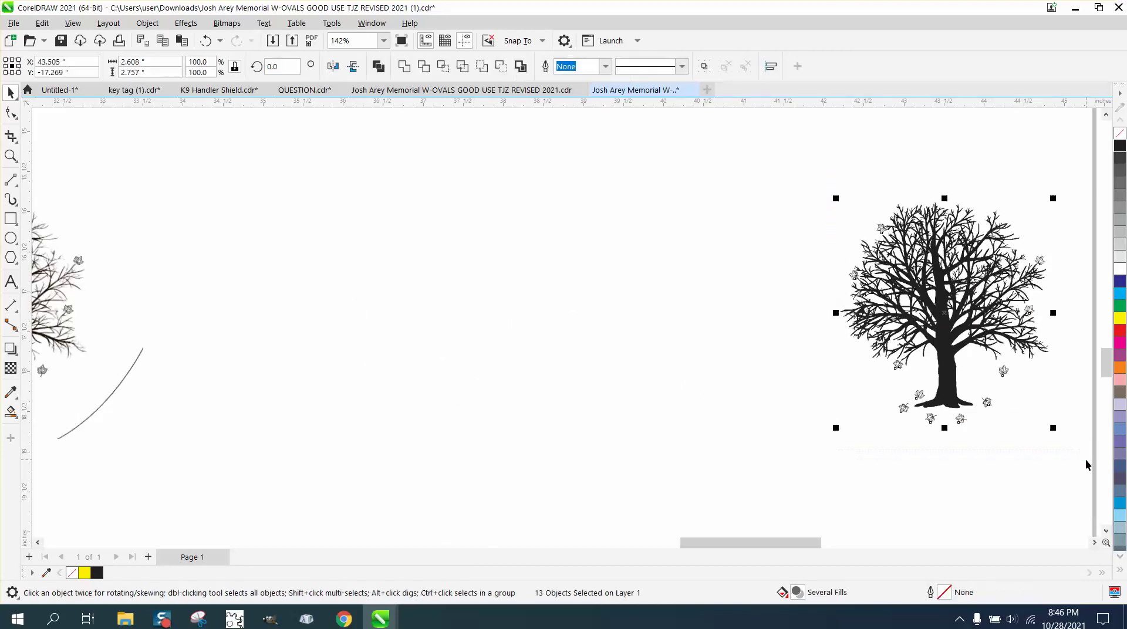
key("ctrl+g")
key("Left")
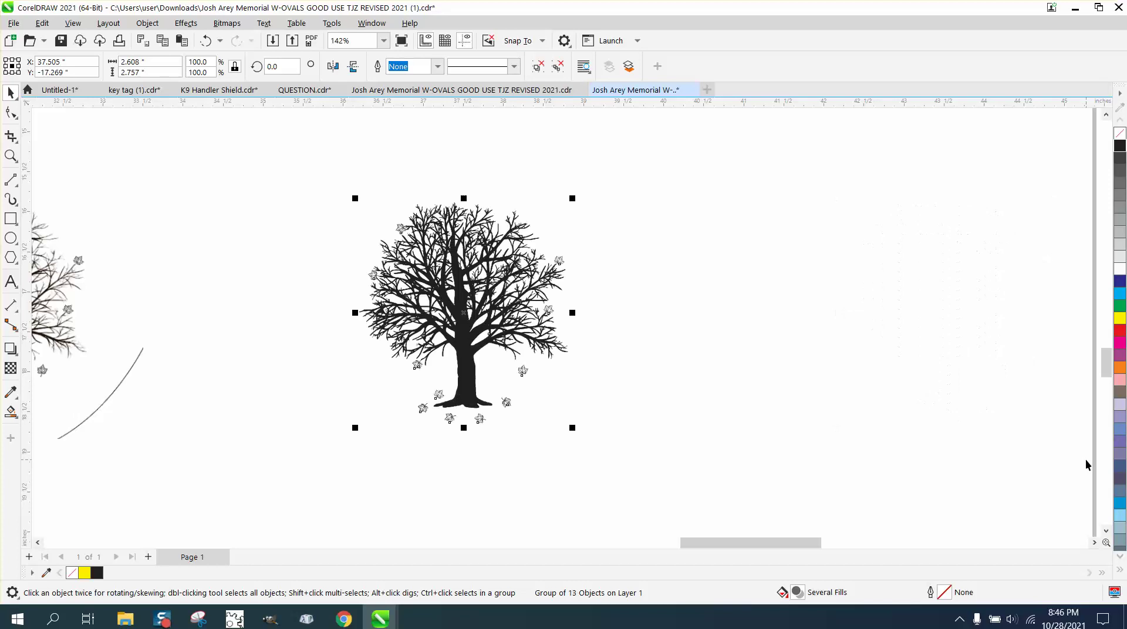
scroll(1089, 464, "down", 2)
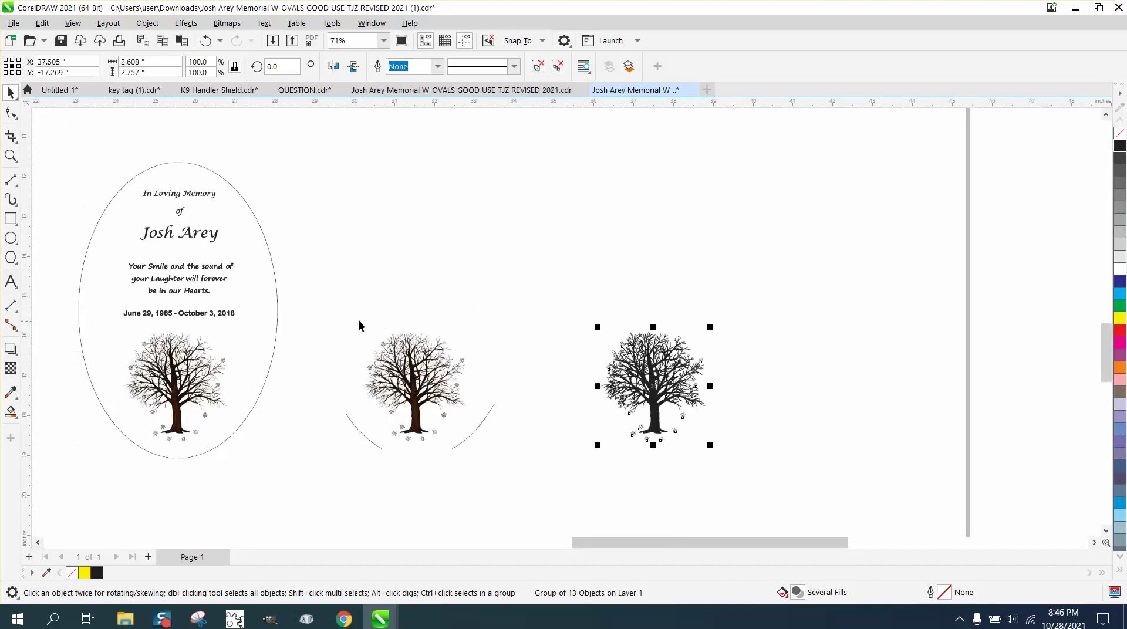
Delete the leftover middle tree and nudge the black tree group left toward the oval.
left_click_drag(314, 303, 537, 478)
key("Delete")
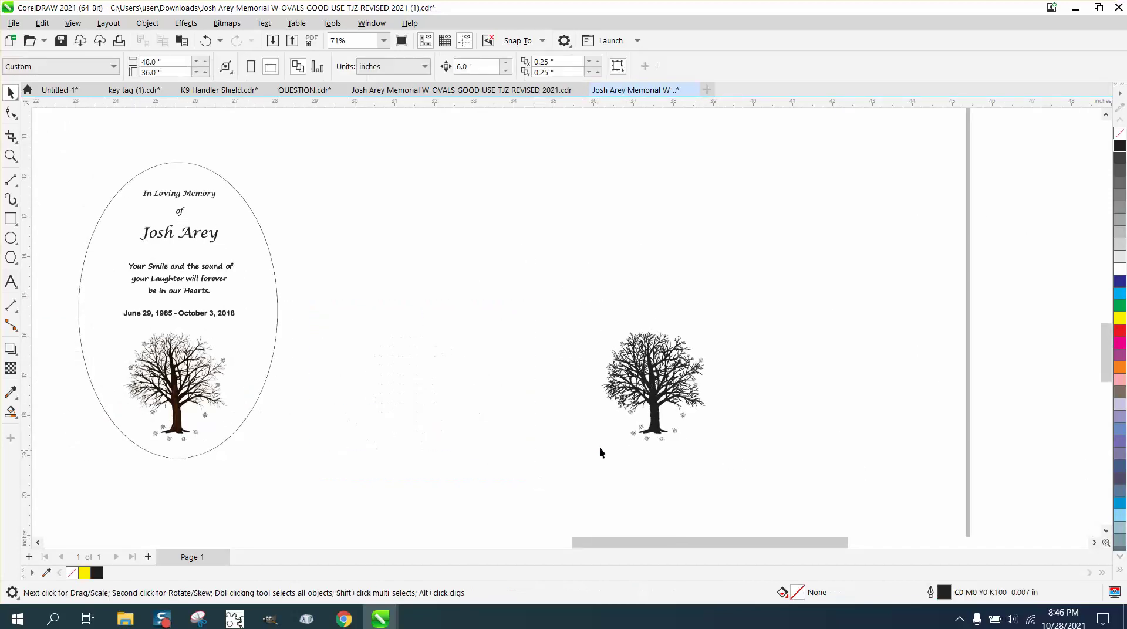
left_click(648, 398)
key("Left")
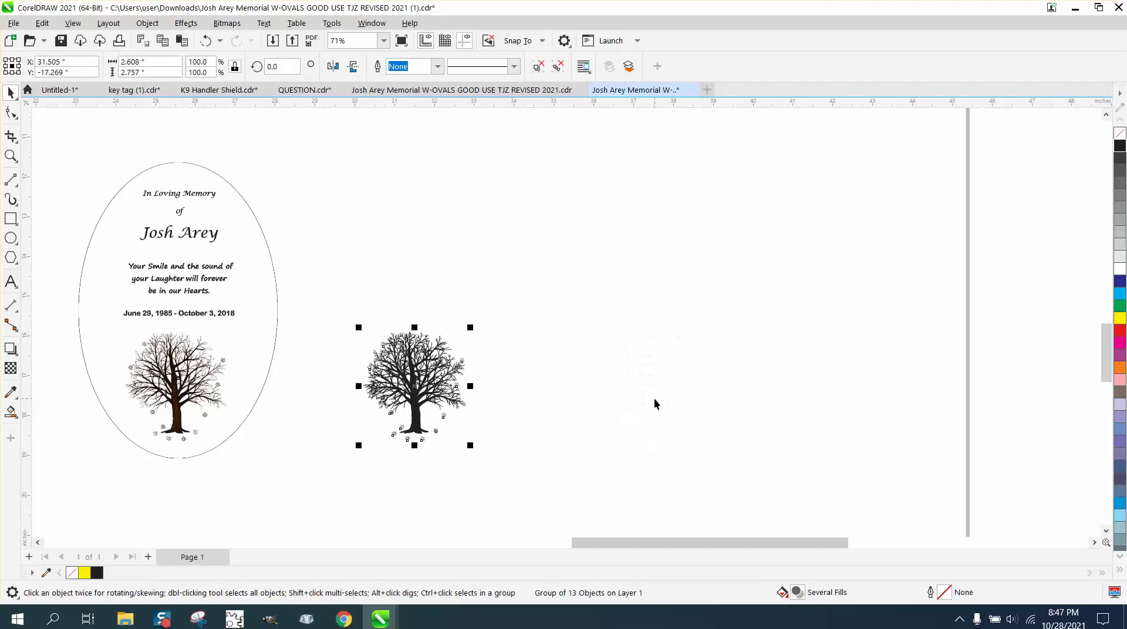
left_click(276, 290)
Draw a 4.863 × 7.412 in ellipse around the traced black tree.
left_click_drag(276, 290, 844, 310)
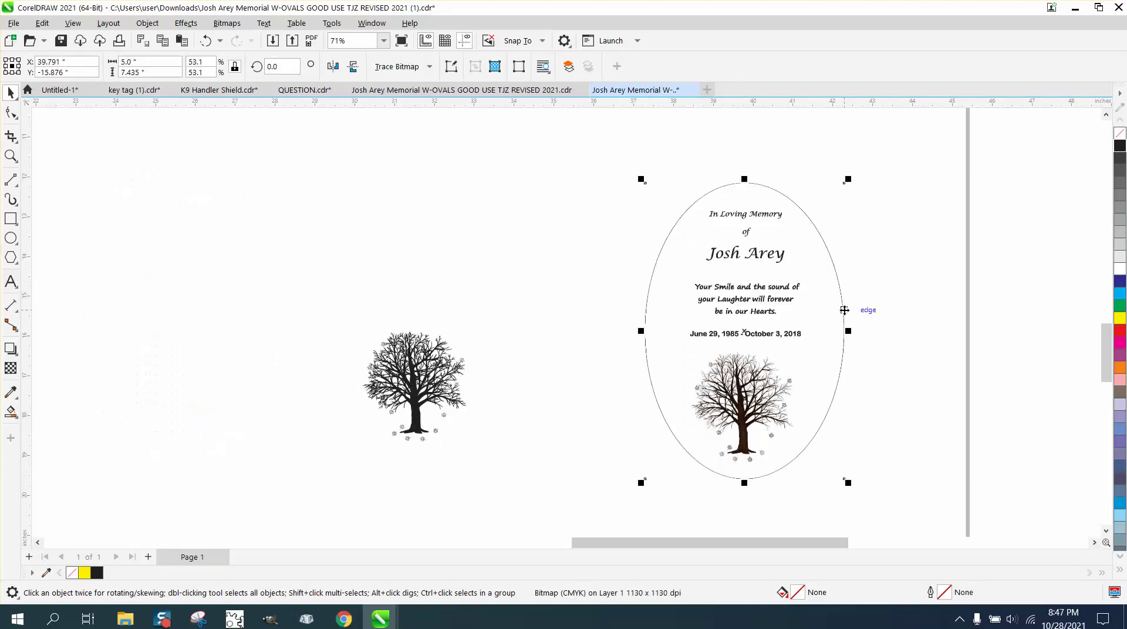
left_click(205, 40)
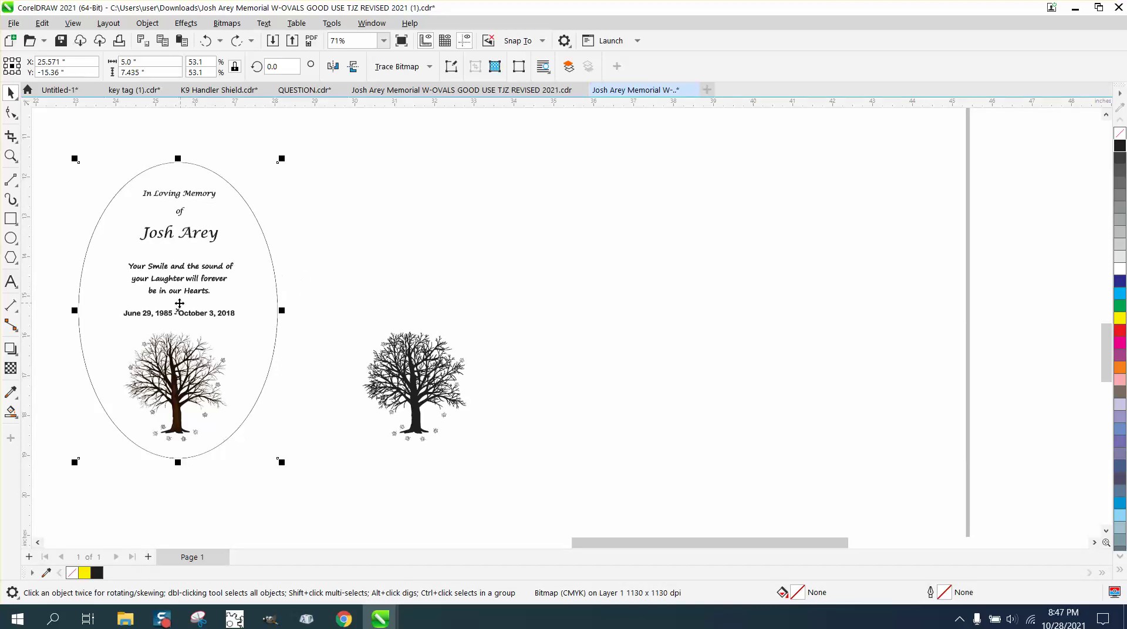
left_click(10, 238)
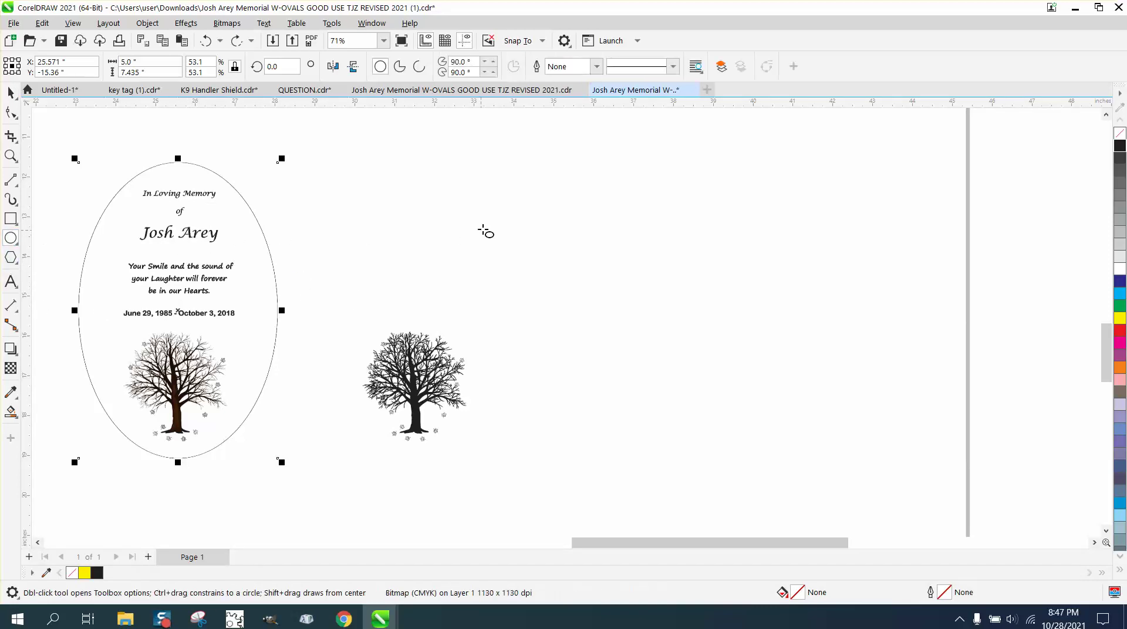
left_click_drag(536, 182, 343, 477)
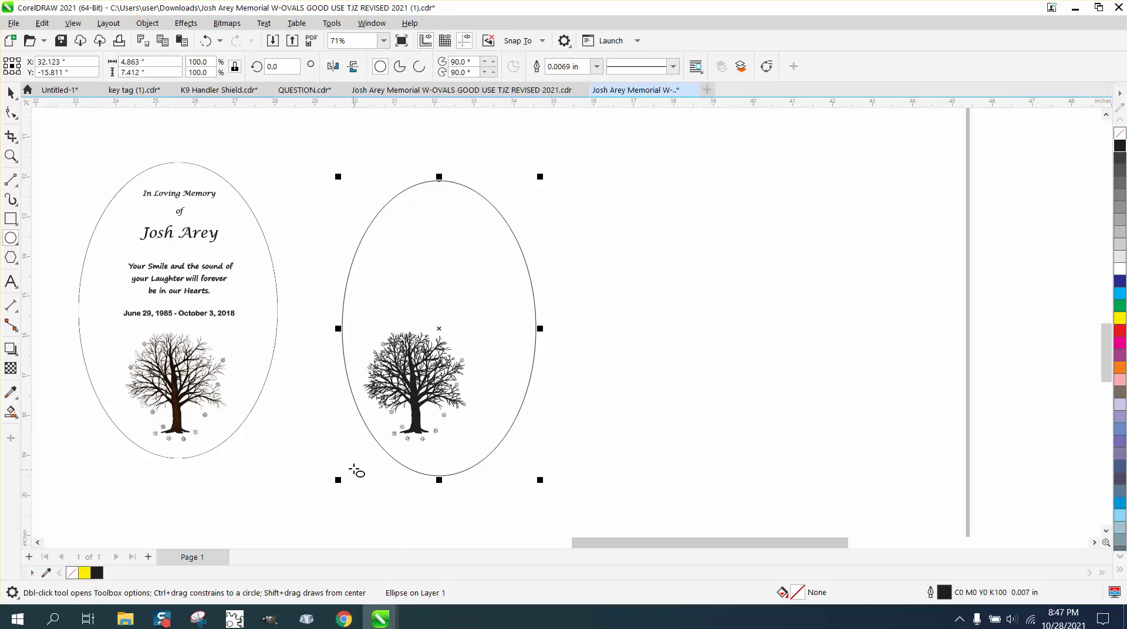
Centre the tree group in the new ellipse and lower it into the bottom half.
key("p")
scroll(284, 264, "down", 3)
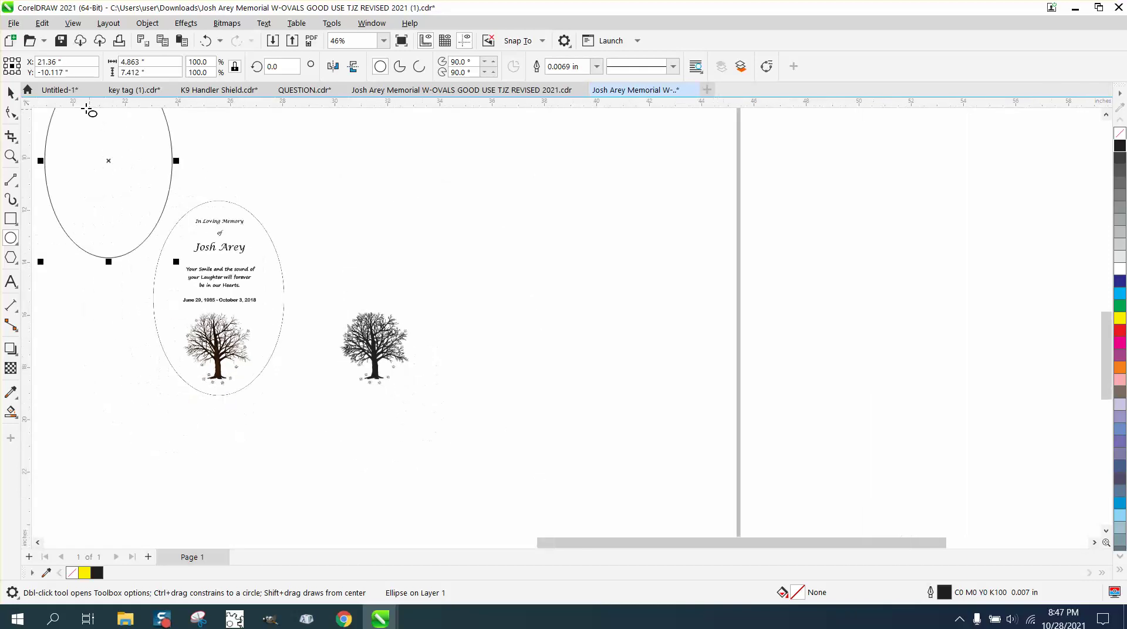
left_click(11, 92)
left_click(353, 356)
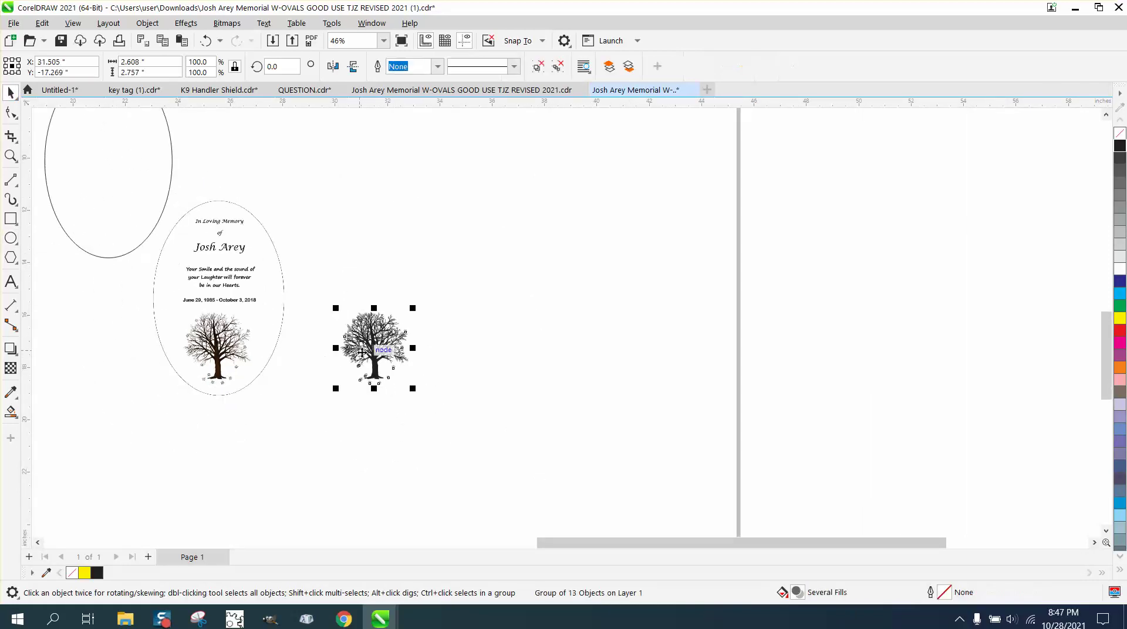
key("p")
scroll(462, 368, "down", 1)
left_click(10, 155)
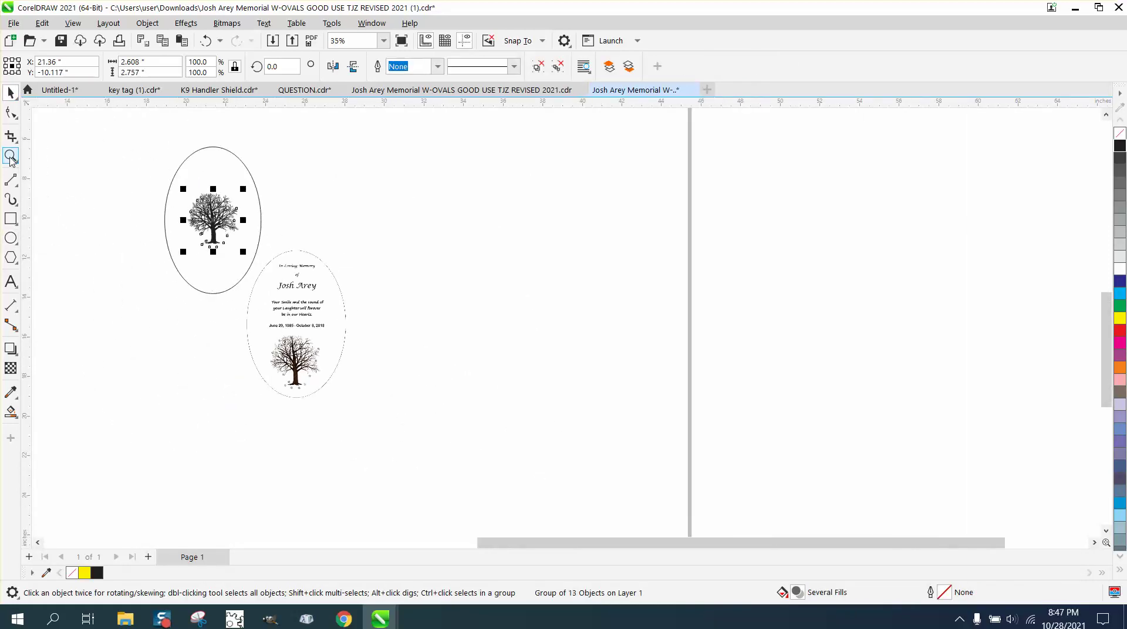
left_click_drag(129, 165, 429, 392)
left_click(11, 93)
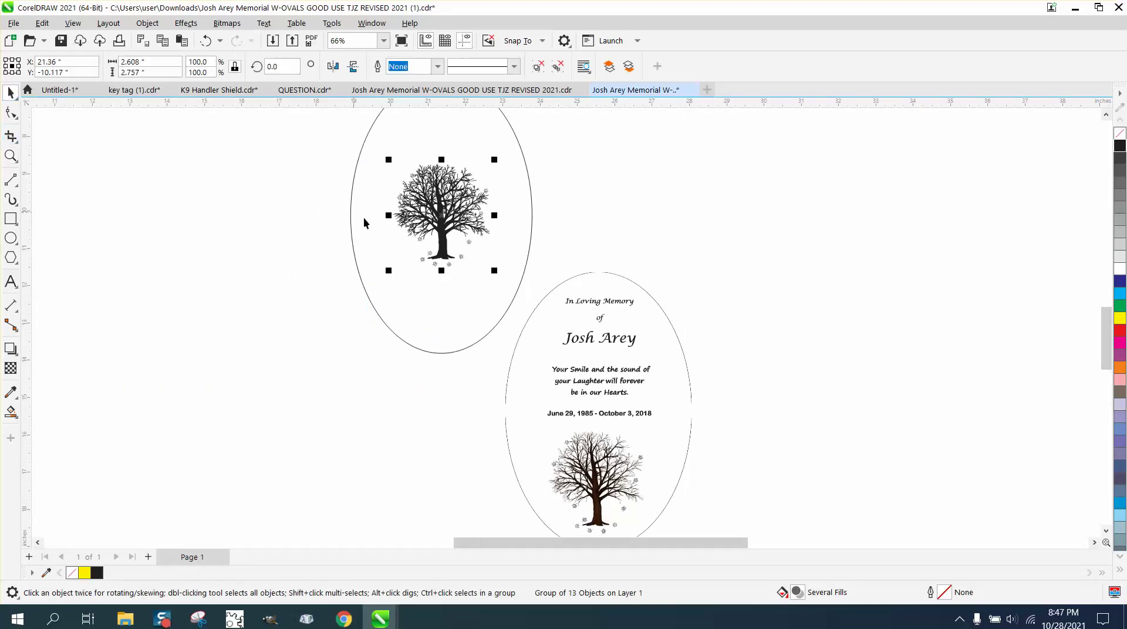
left_click_drag(441, 233, 442, 300)
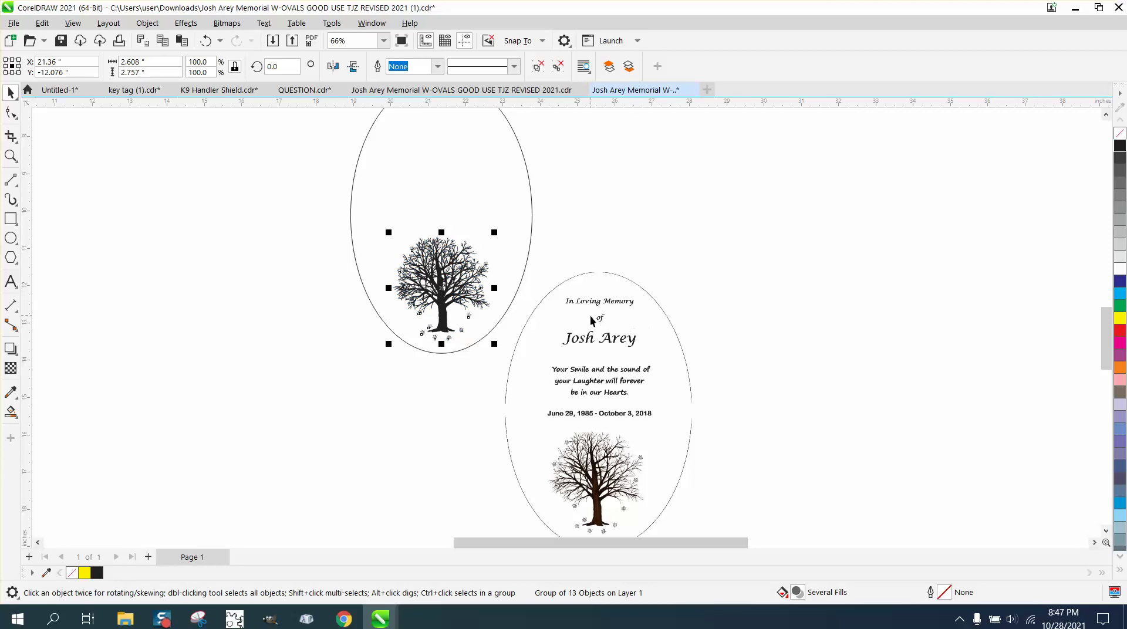
Move the memorial bitmap oval up beside the new ellipse.
left_click_drag(599, 309, 640, 152)
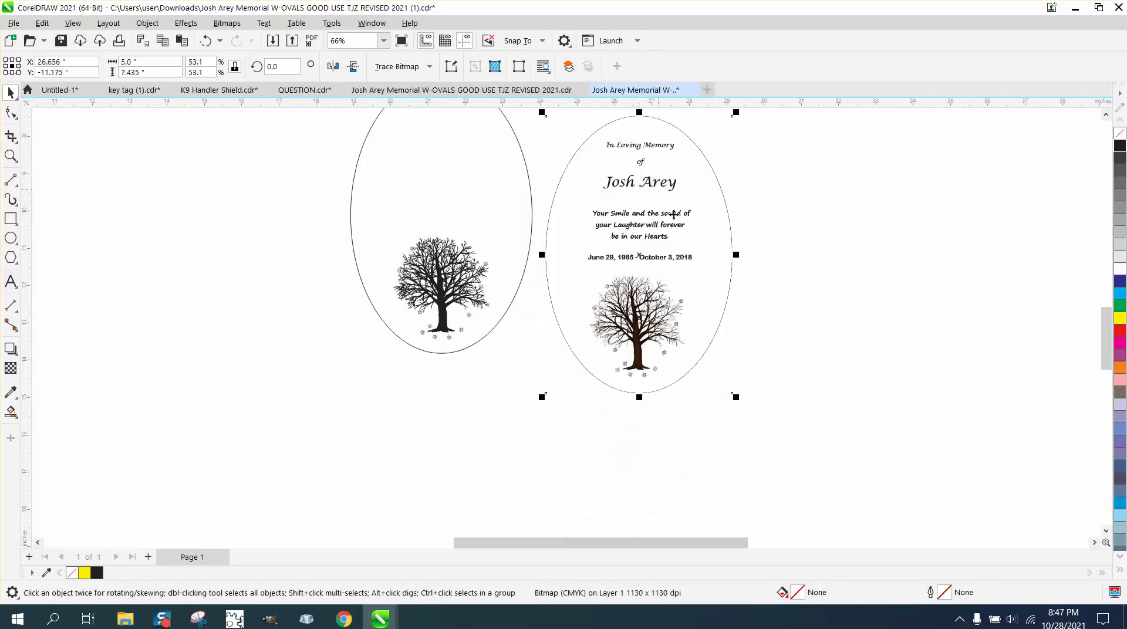
scroll(626, 223, "down", 1)
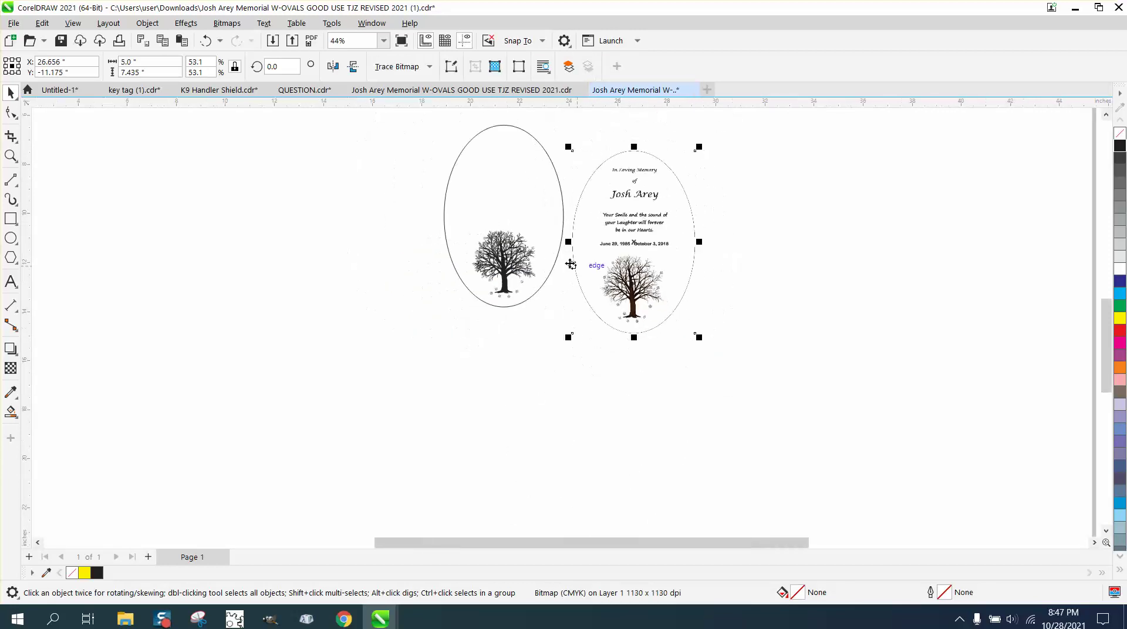
left_click(10, 155)
left_click_drag(410, 186, 692, 379)
left_click(13, 92)
left_click(459, 284)
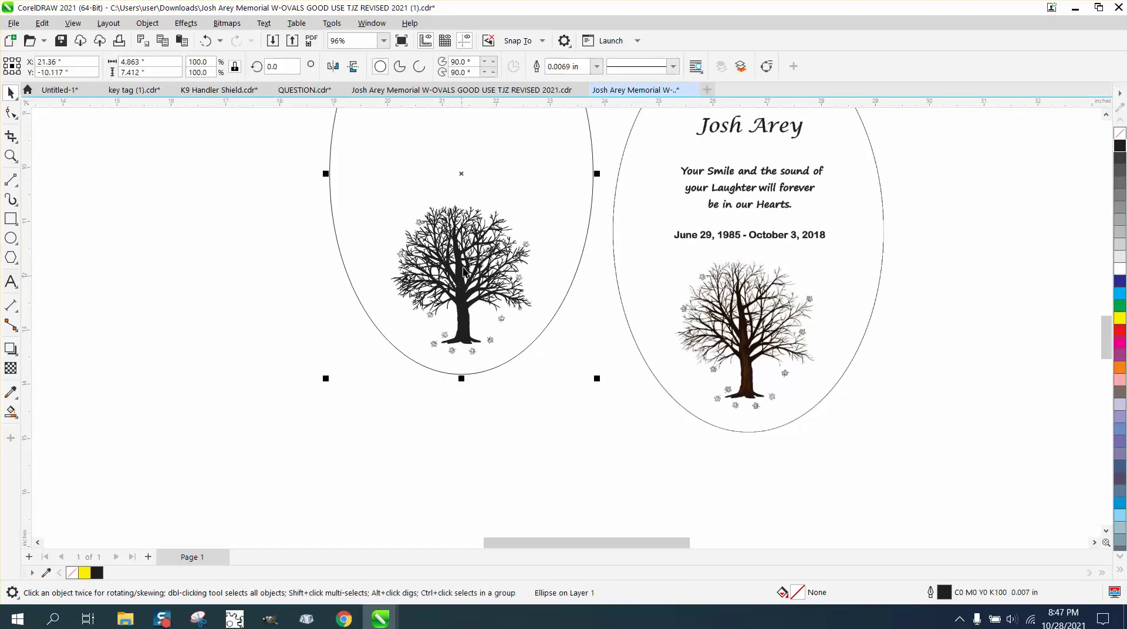
Open the Objects docker from the Window menu and select the Bitmap entry.
left_click(369, 23)
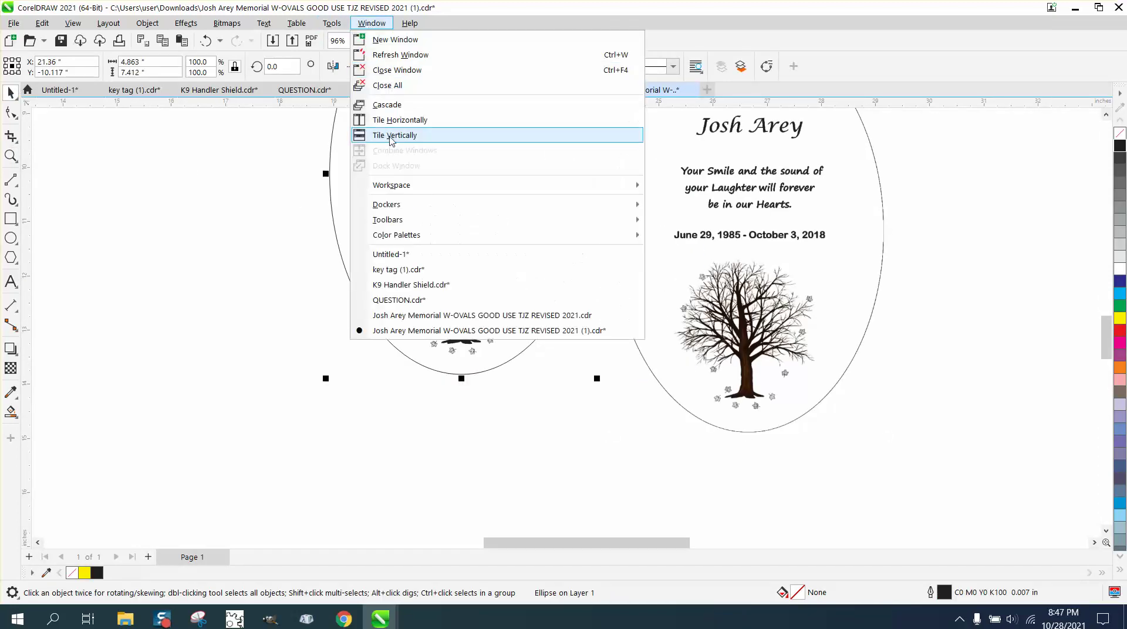
mouse_move(396, 210)
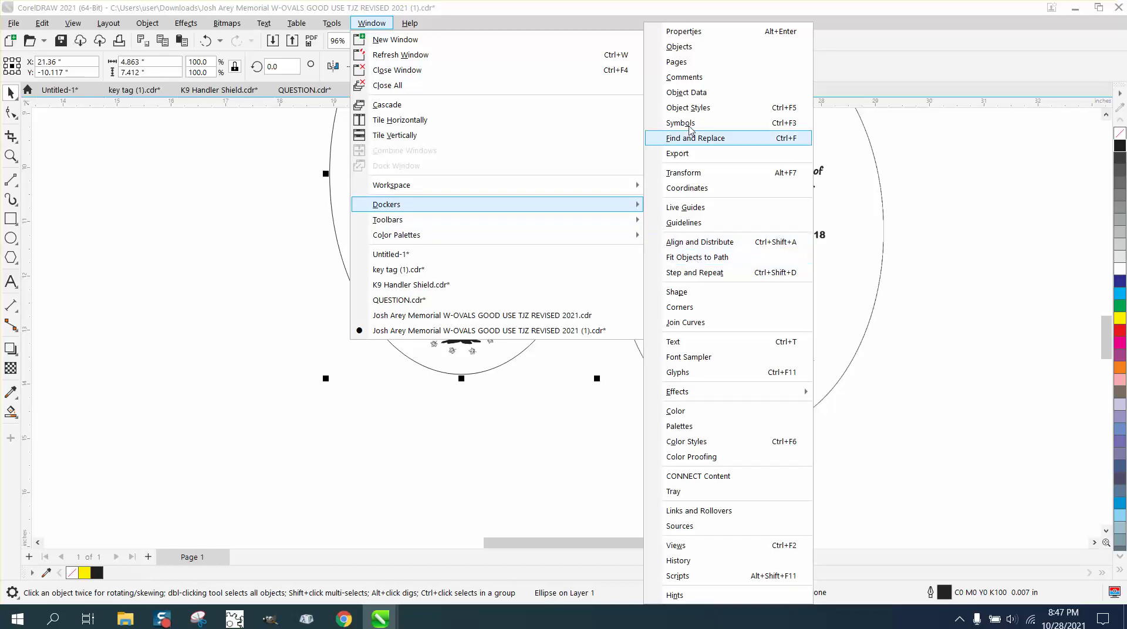
left_click(687, 48)
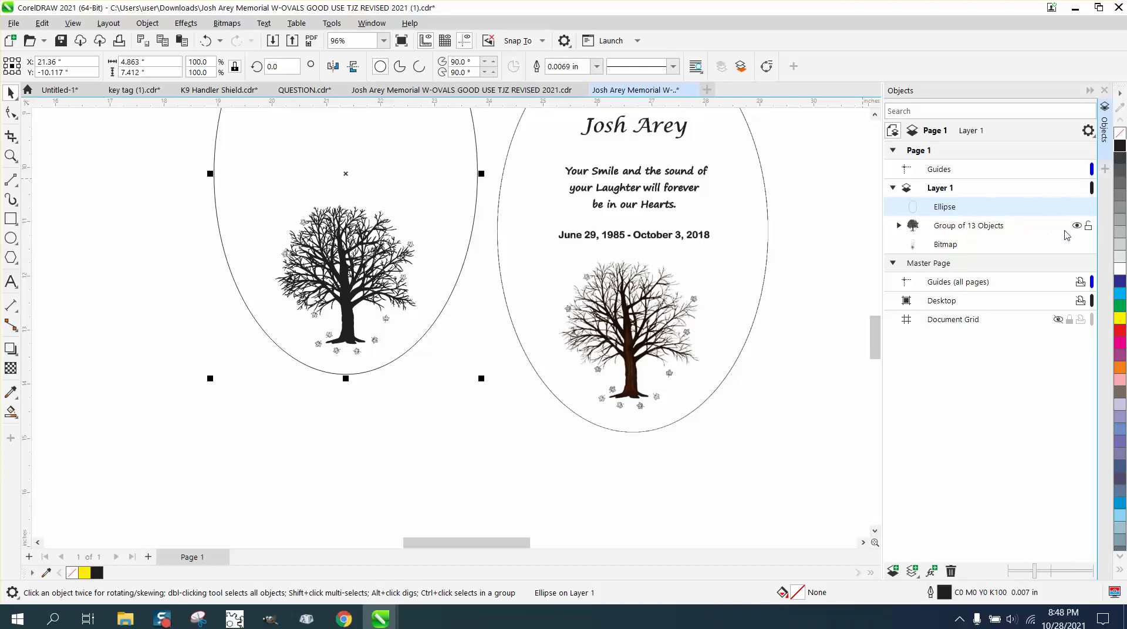
left_click(947, 244)
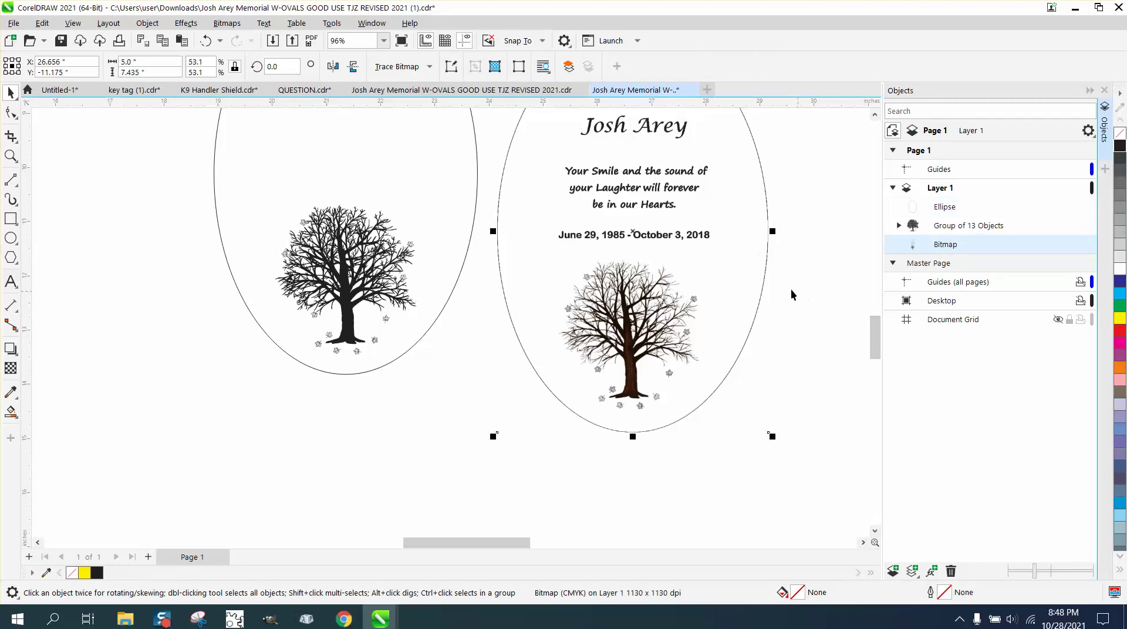
left_click(485, 334)
scroll(485, 334, "down", 2)
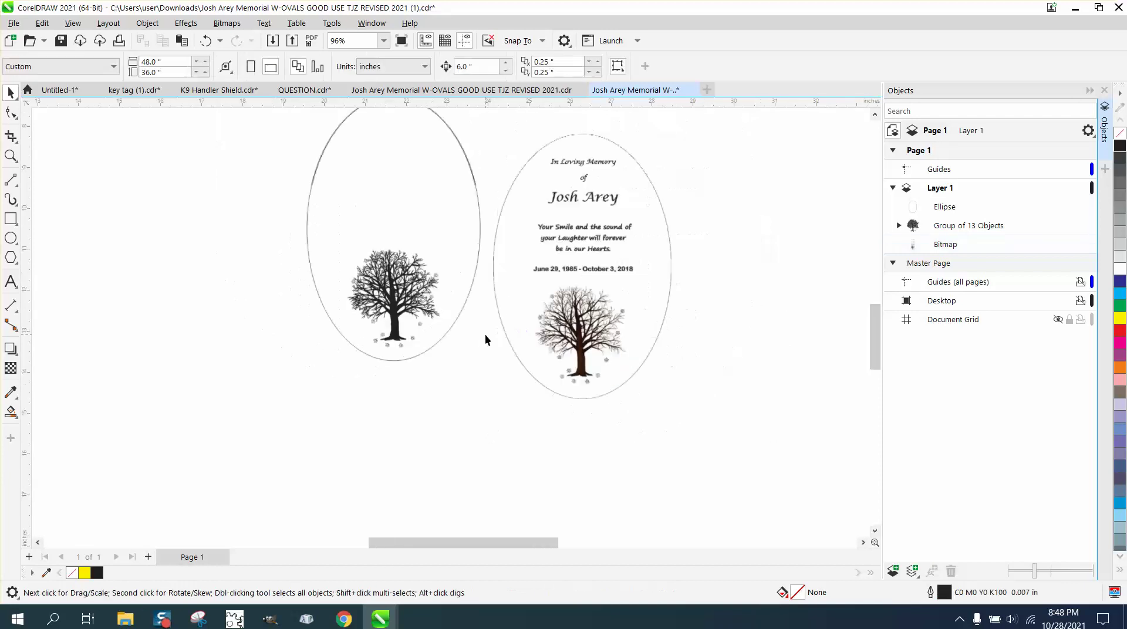
left_click(10, 156)
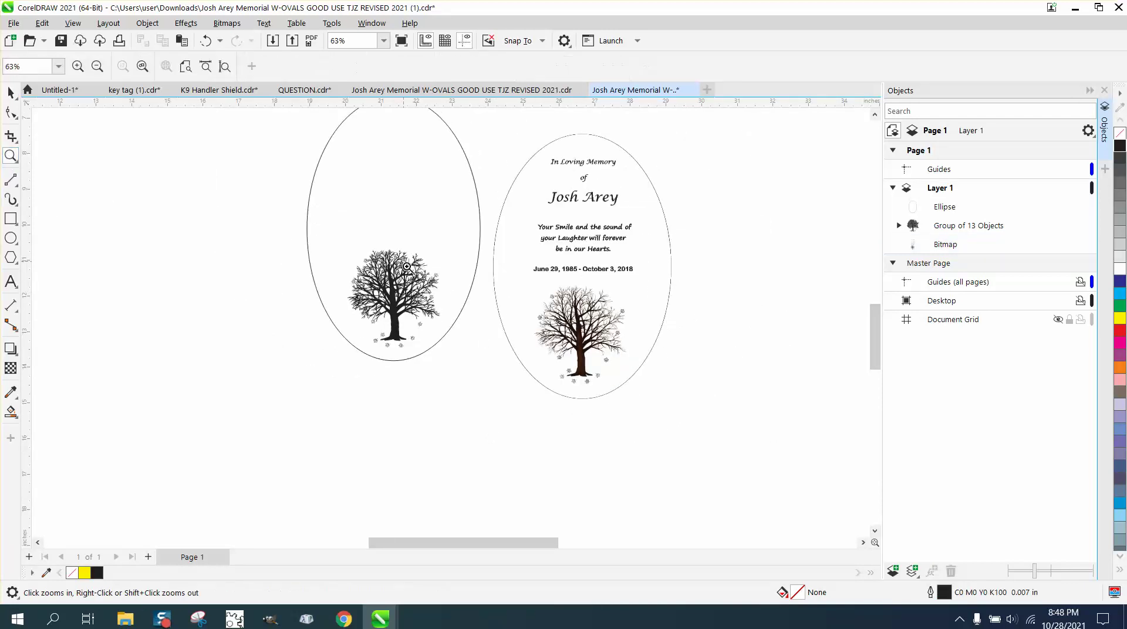
left_click_drag(408, 265, 452, 306)
scroll(454, 309, "down", 3)
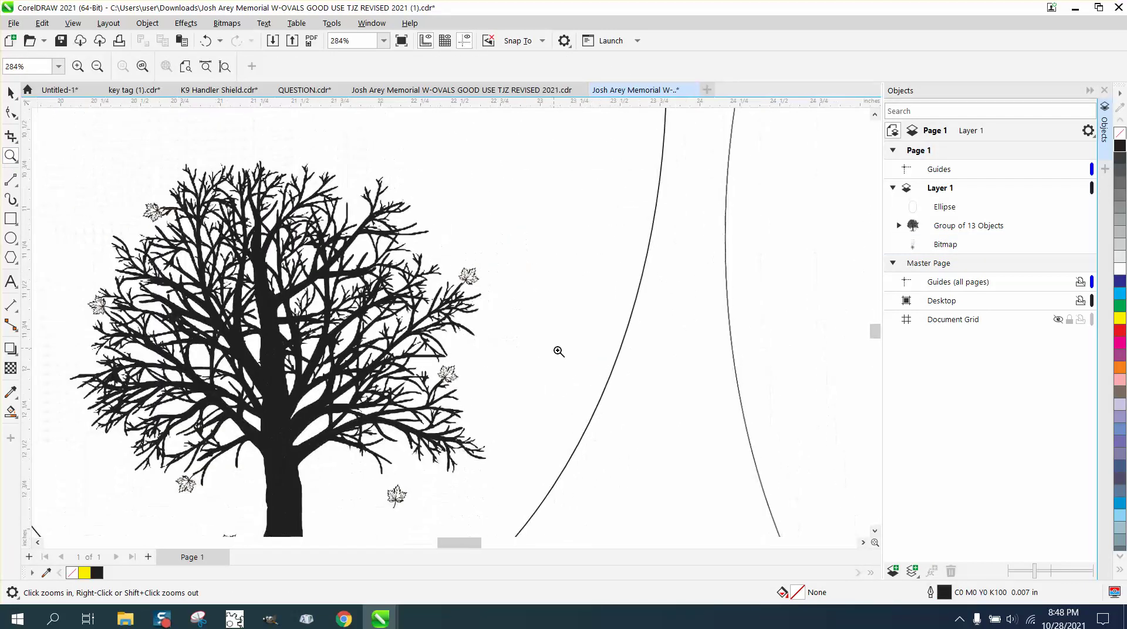
left_click_drag(816, 424, 858, 460)
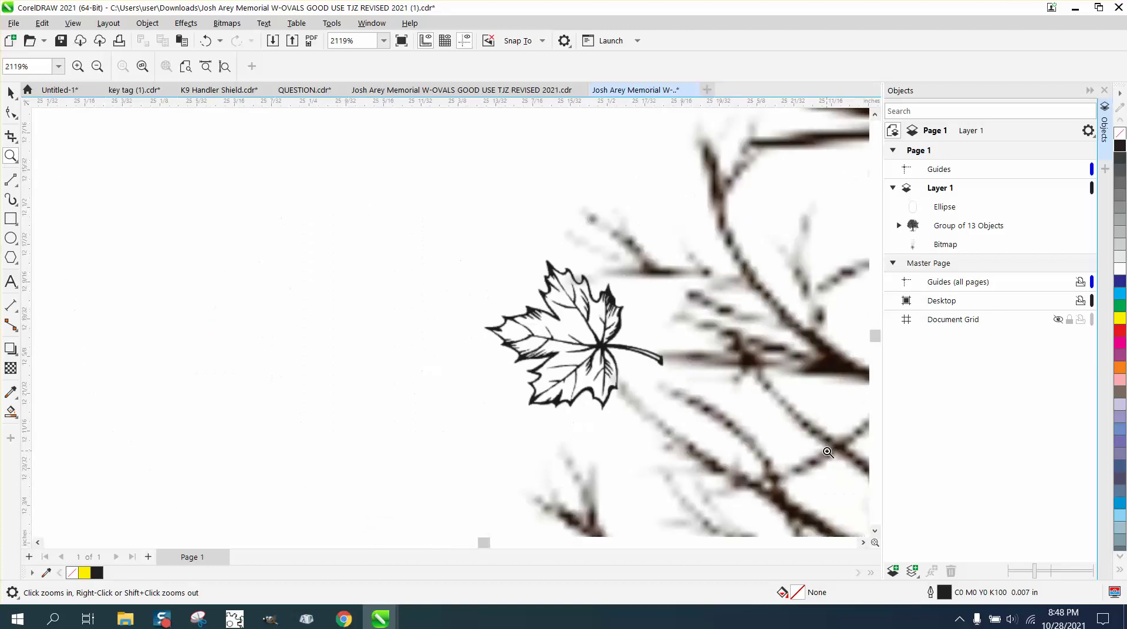
scroll(773, 329, "down", 2)
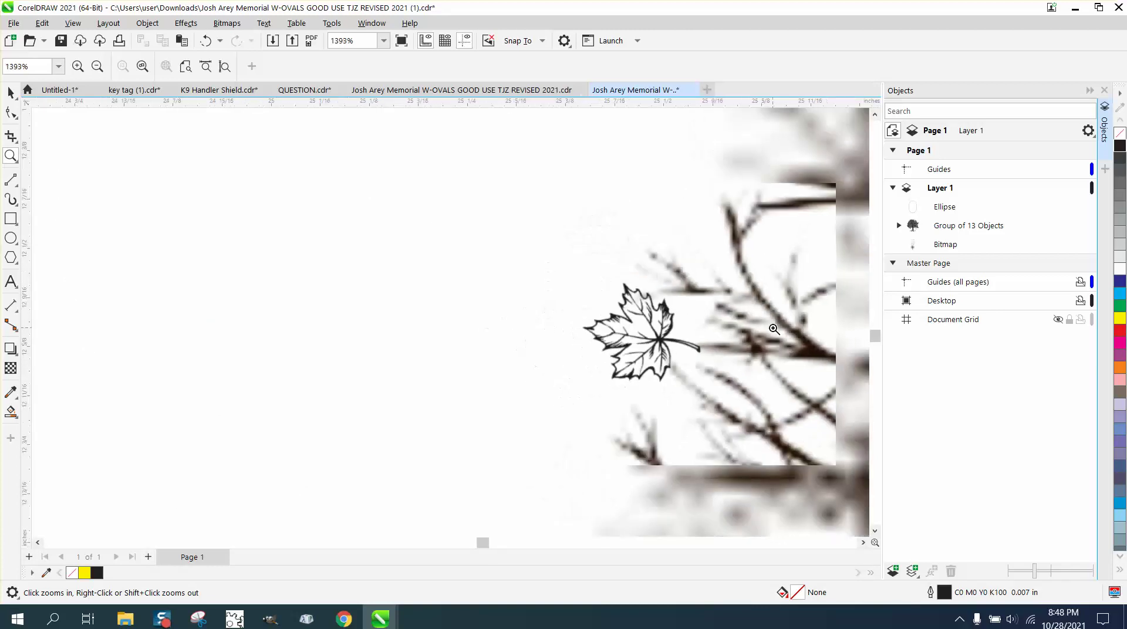
scroll(769, 333, "down", 3)
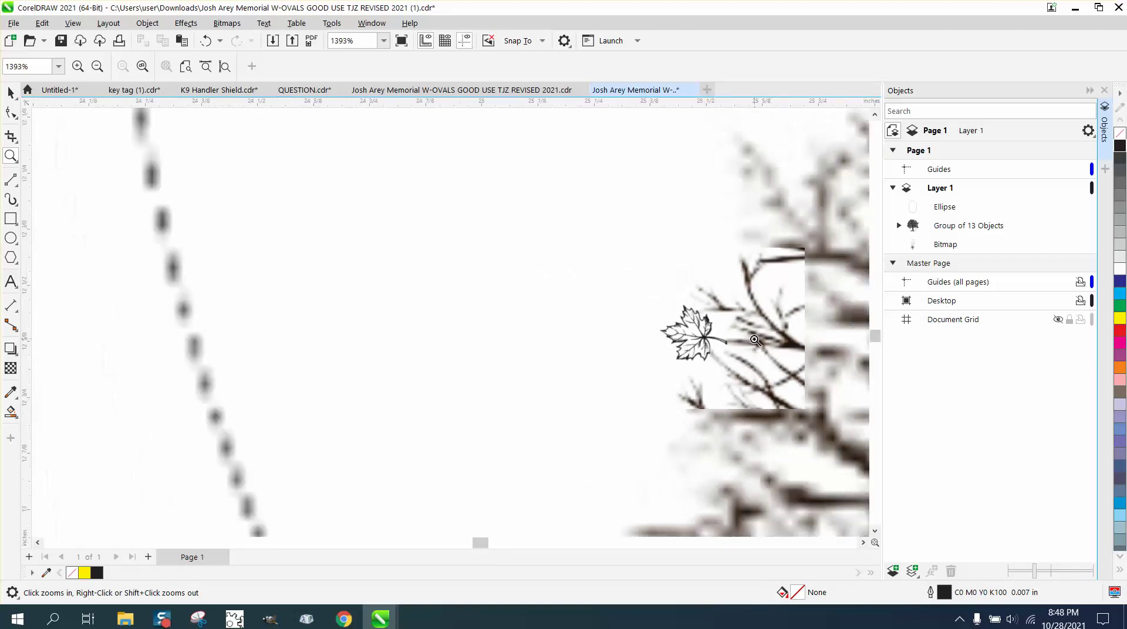
scroll(755, 341, "down", 6)
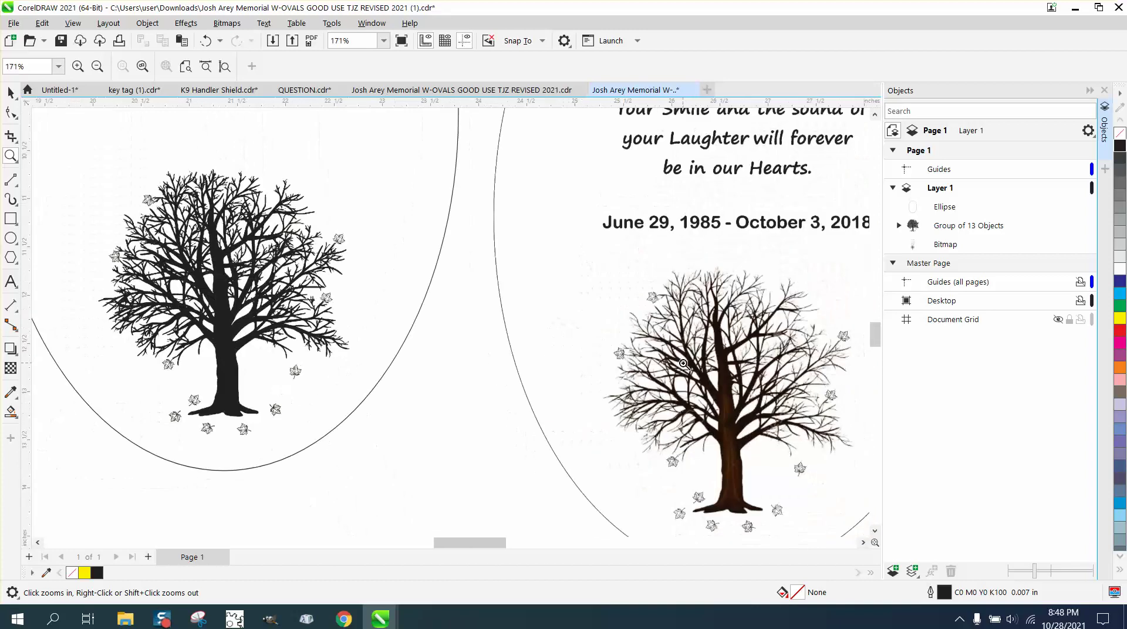
scroll(332, 384, "up", 4)
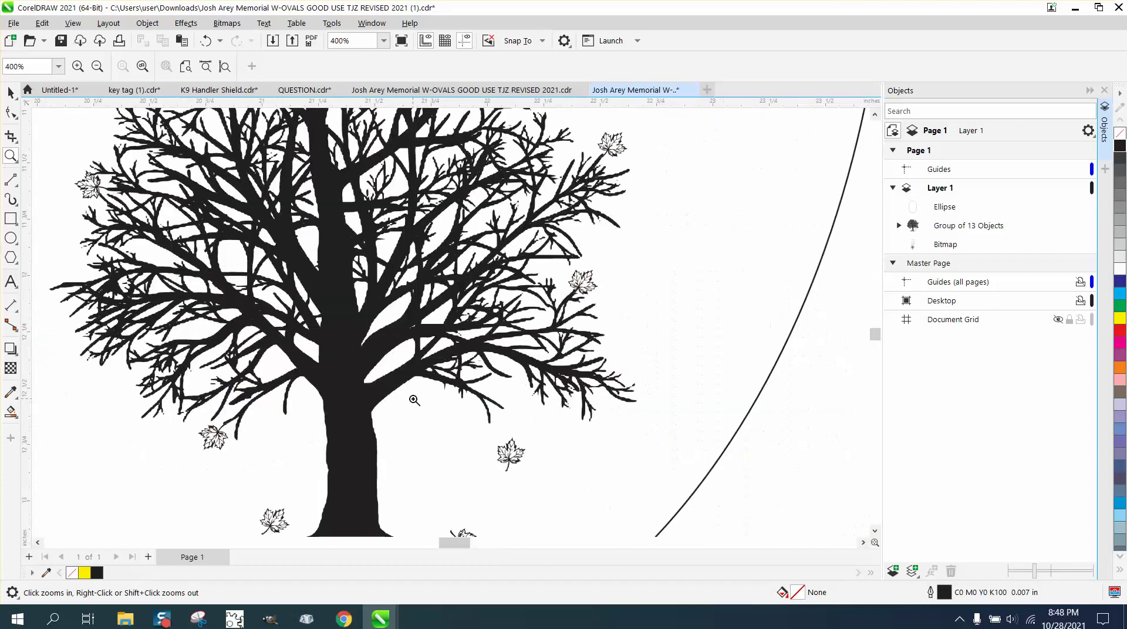